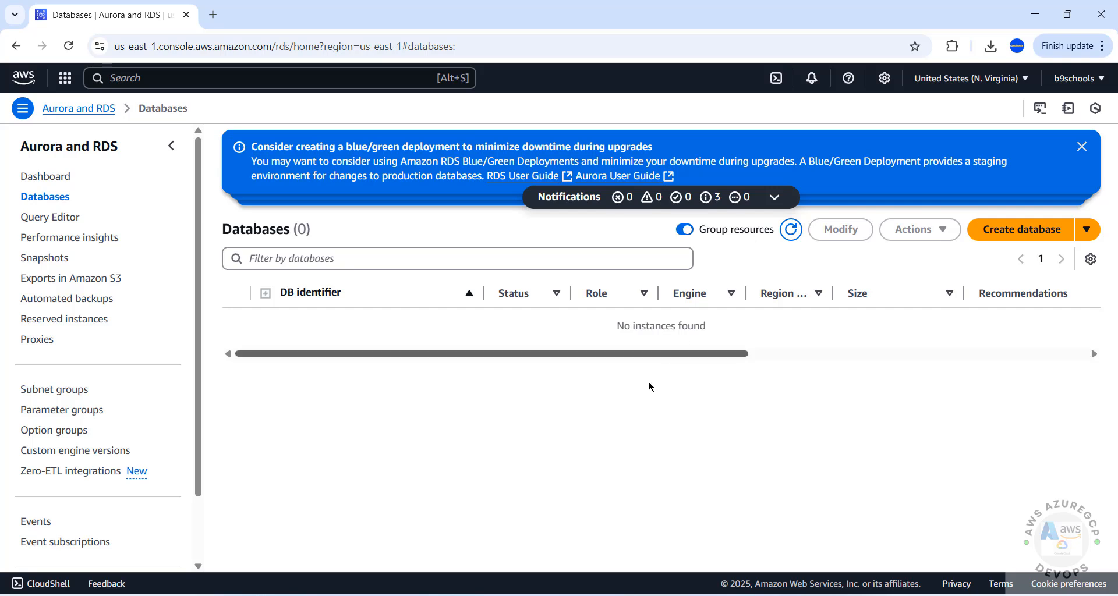
- Start a Standard create database with PostgreSQL as the engine
click(1002, 235)
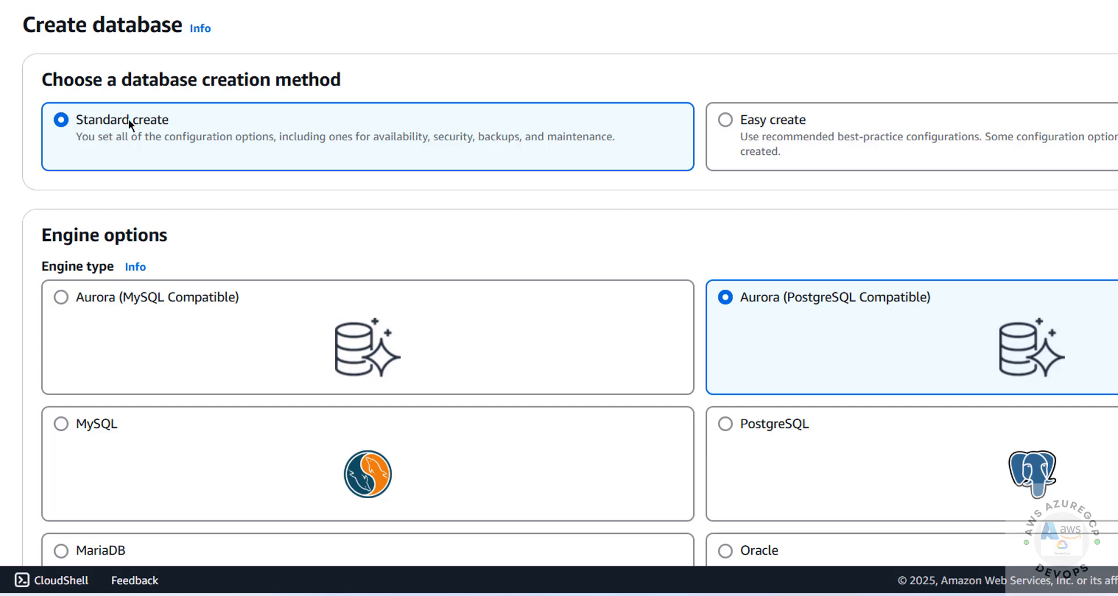
scroll(180, 211, down, 3)
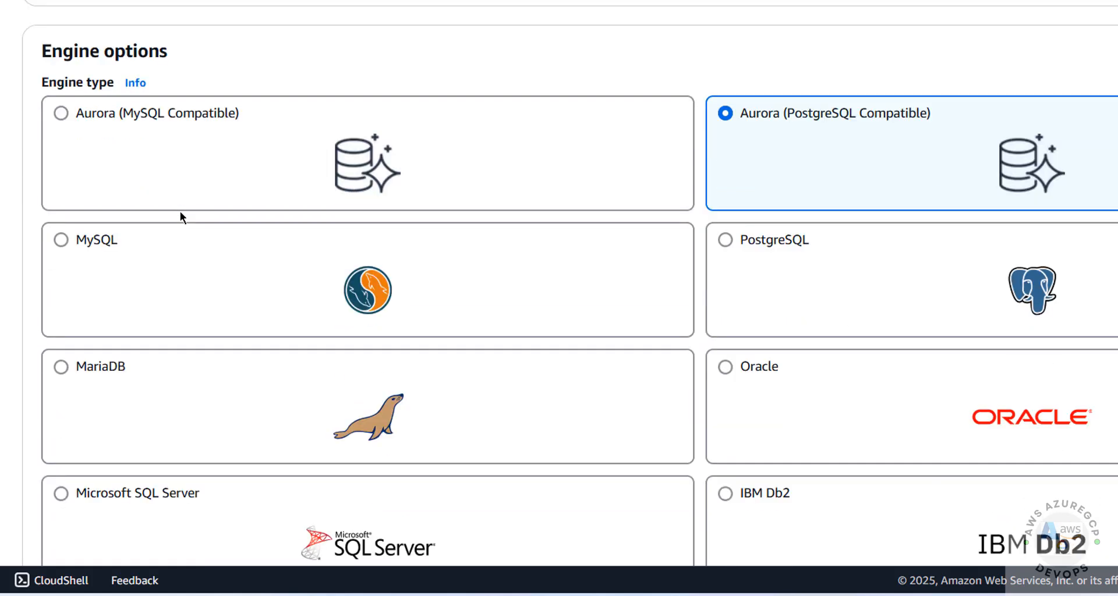
click(726, 244)
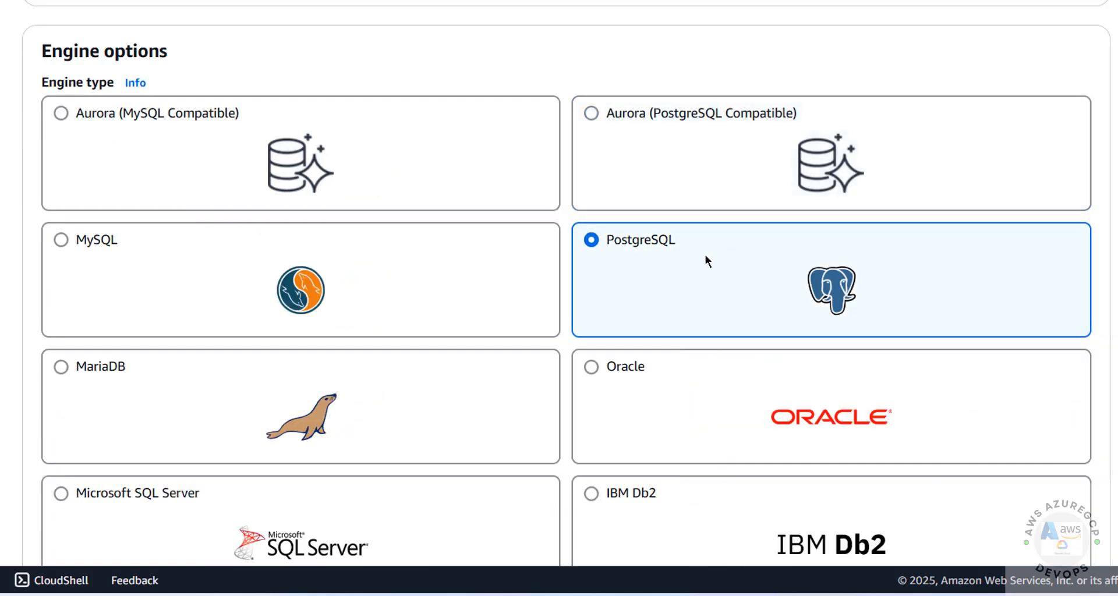
scroll(619, 192, down, 7)
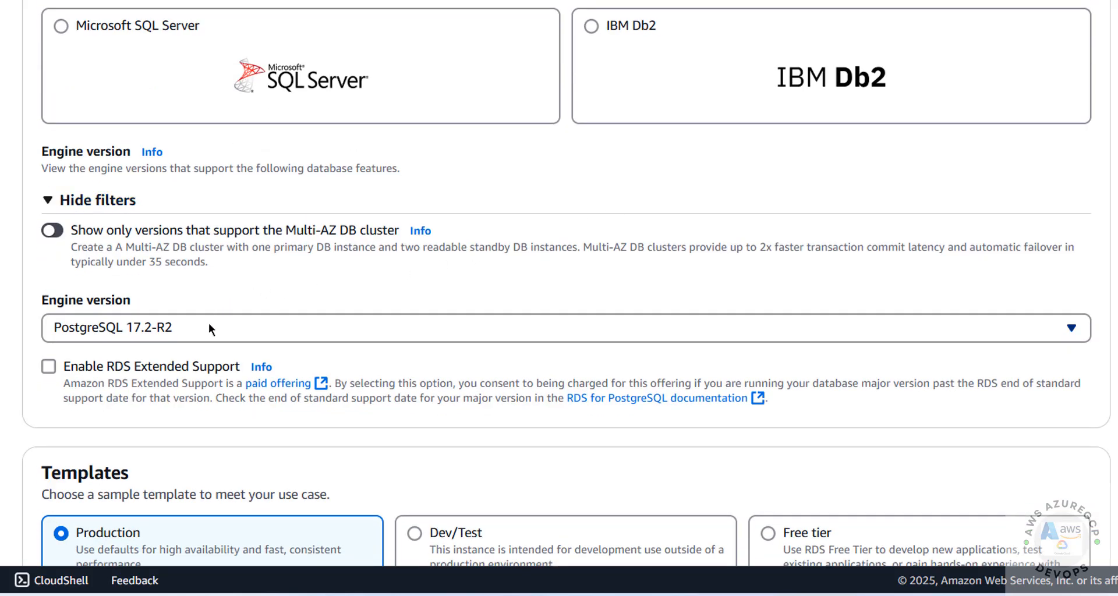
- Set the engine version to PostgreSQL 17.4-R1
click(208, 323)
scroll(561, 167, down, 1)
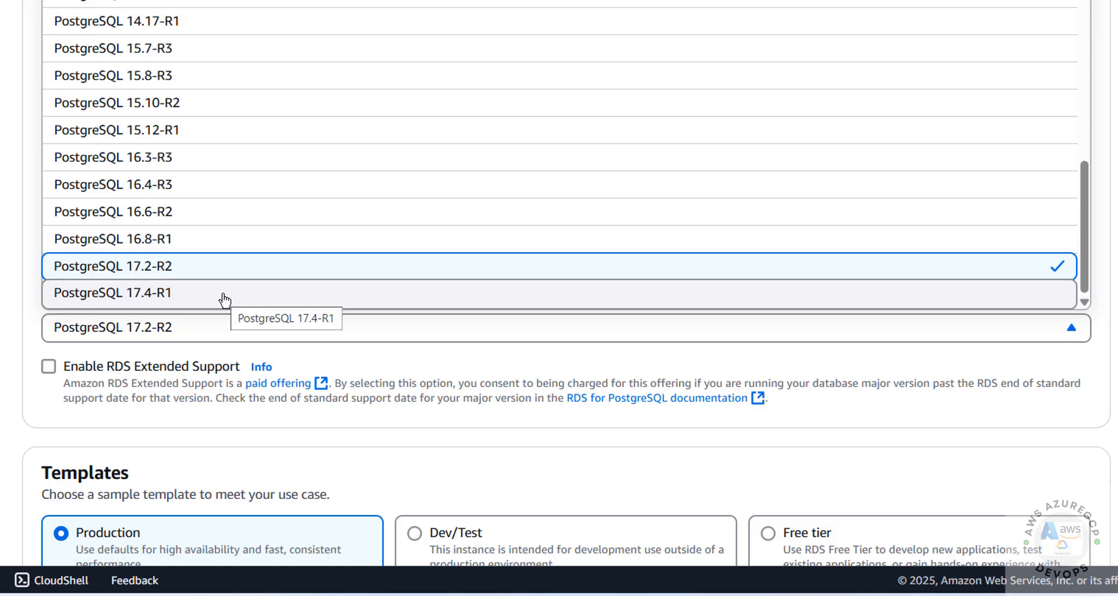
click(225, 293)
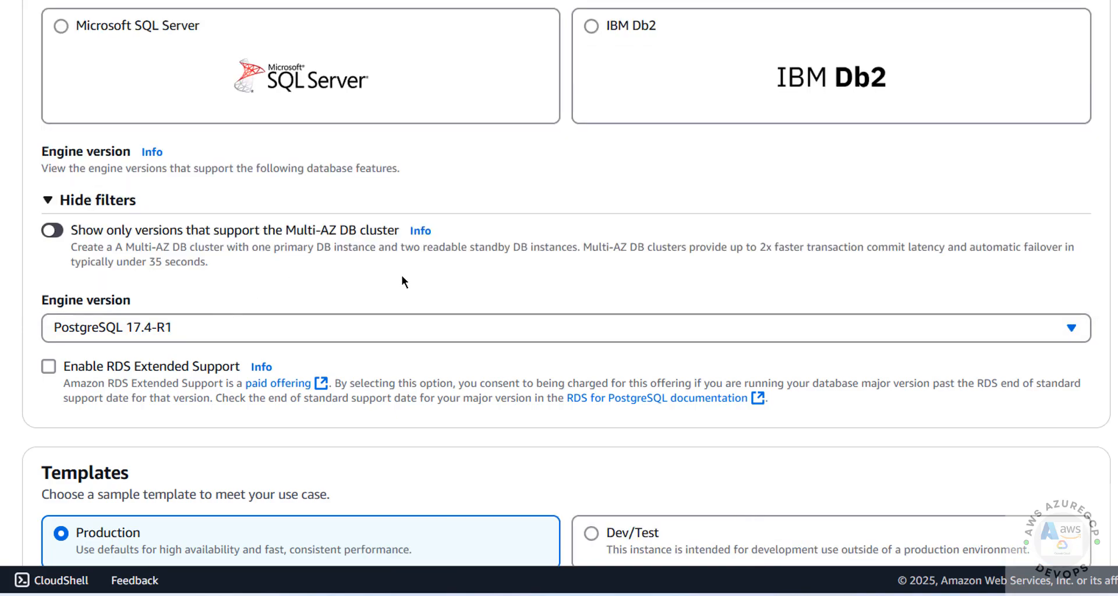
scroll(402, 276, down, 3)
- Choose the Free tier template after comparing Production, keeping Single-AZ deployment with 1 instance
scroll(396, 276, down, 2)
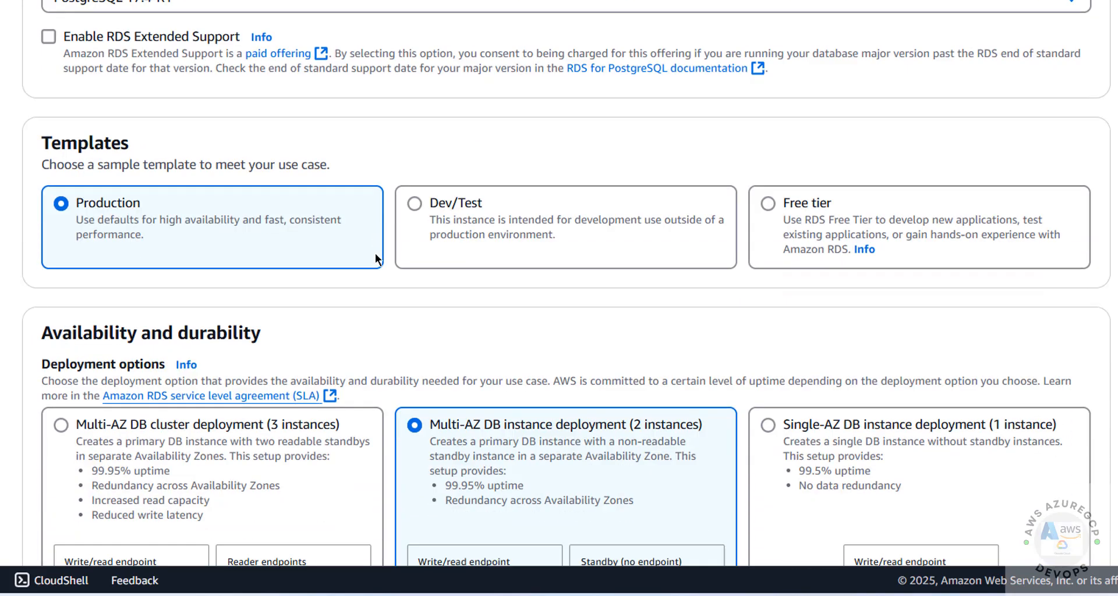
scroll(408, 244, down, 1)
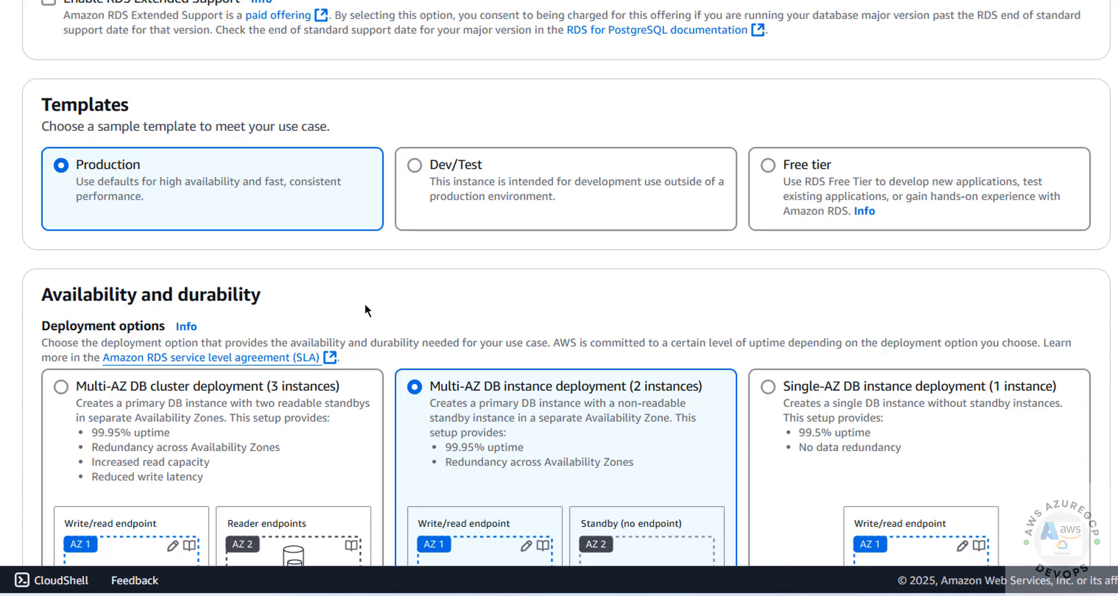
click(768, 170)
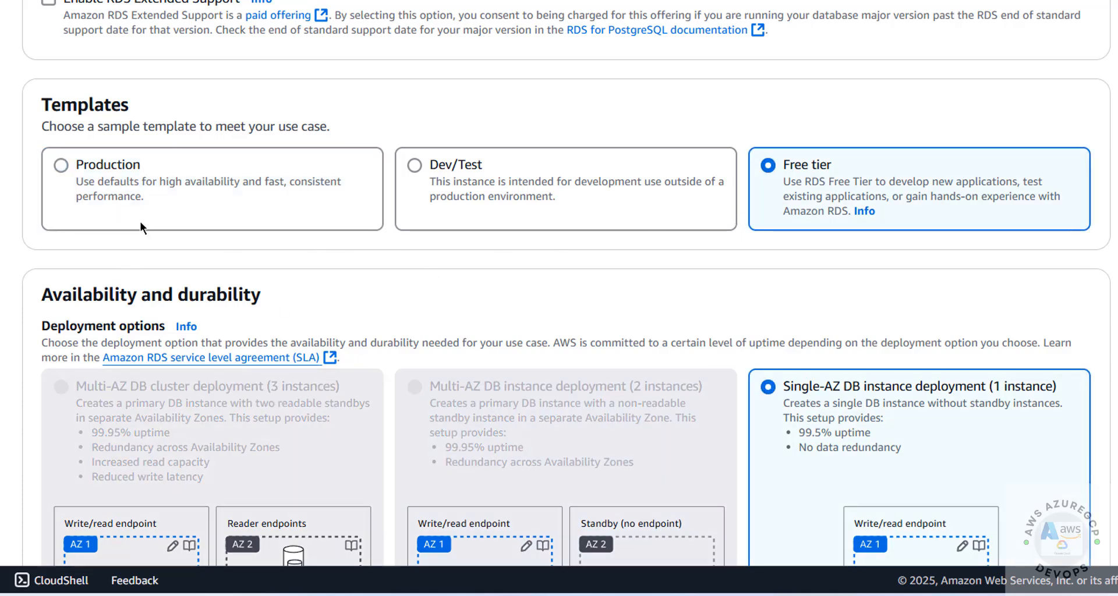
click(101, 168)
click(768, 166)
- Replace the default identifier database-1 with rdsdbpg174 and review the naming rules
scroll(423, 298, down, 10)
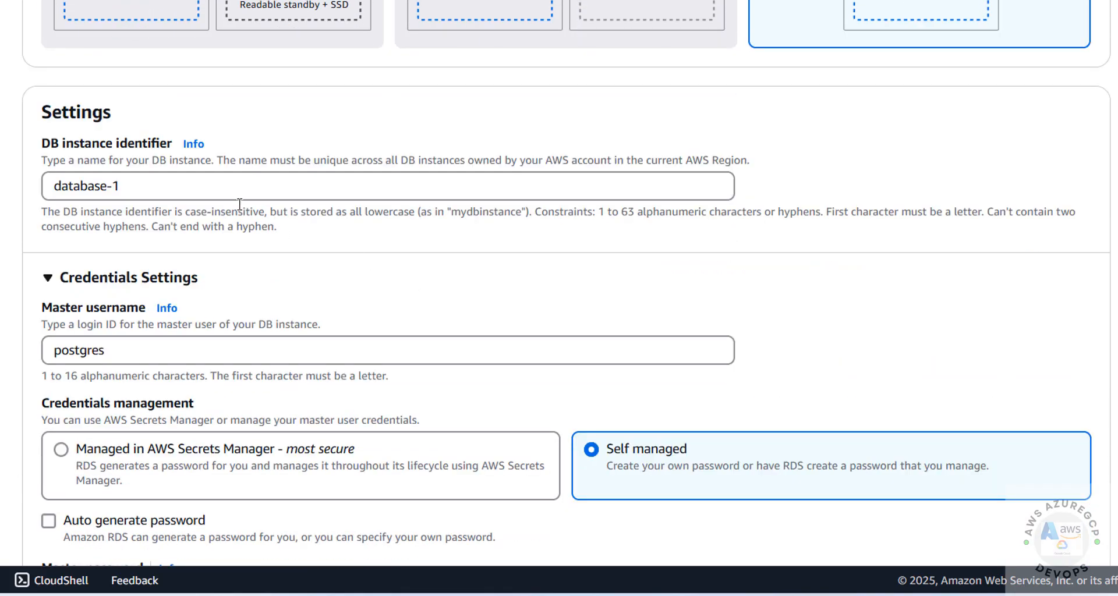
drag(183, 190, 55, 189)
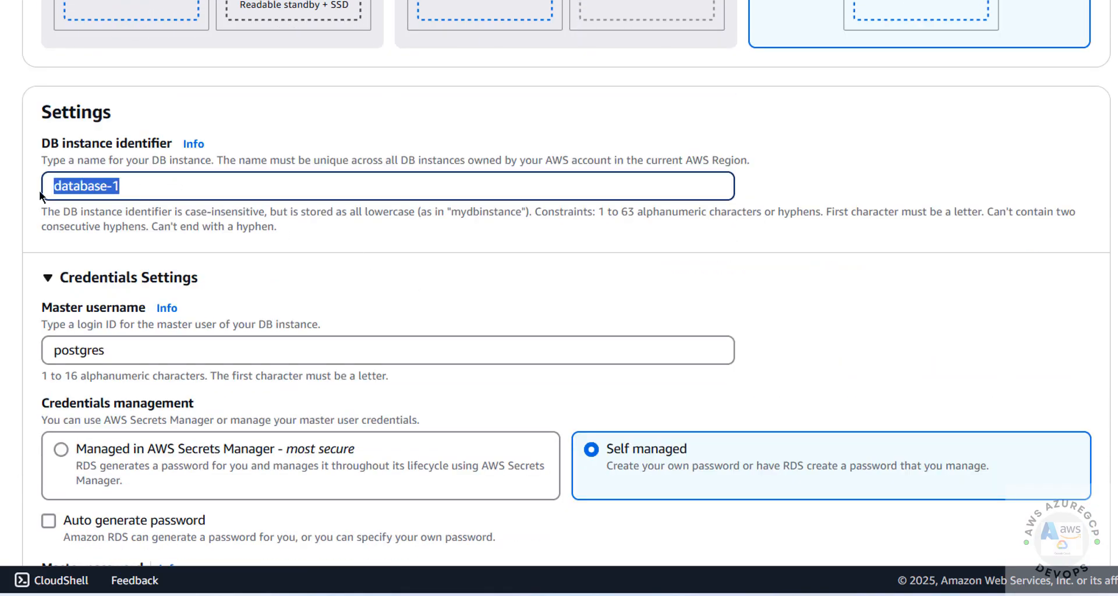
text(rd)
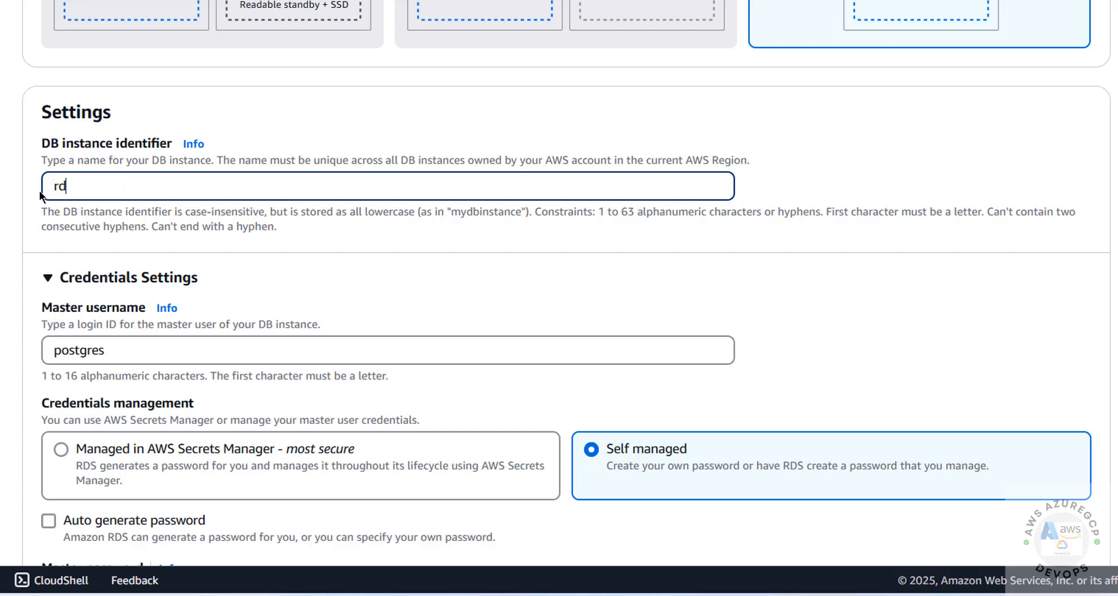
text(sdbpg174)
drag(47, 213, 302, 228)
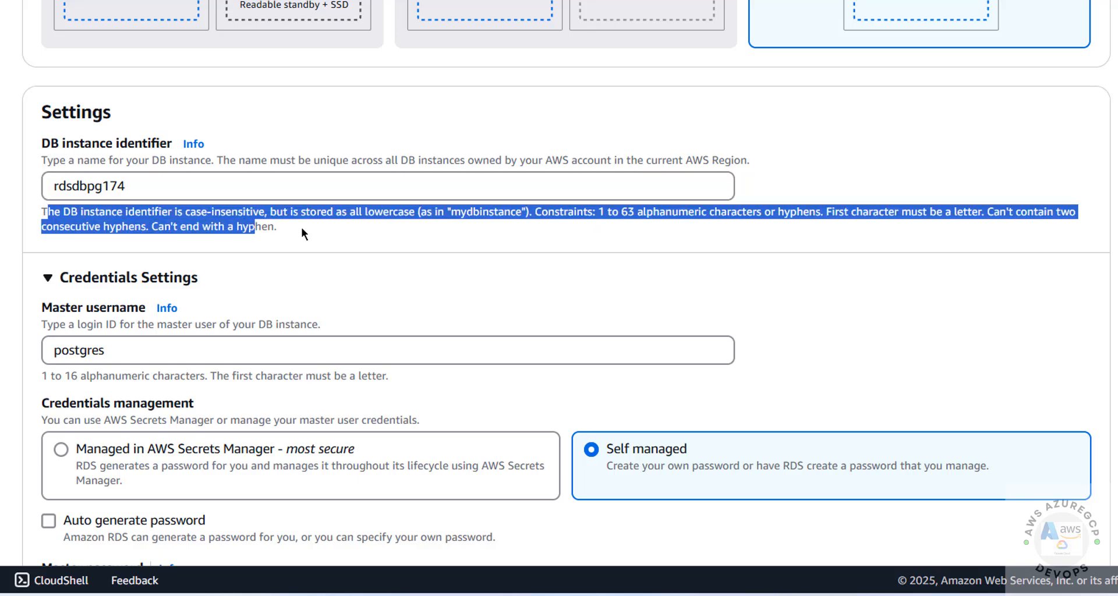
- Keep postgres as the master username and enter a first master password
click(303, 228)
scroll(302, 228, down, 3)
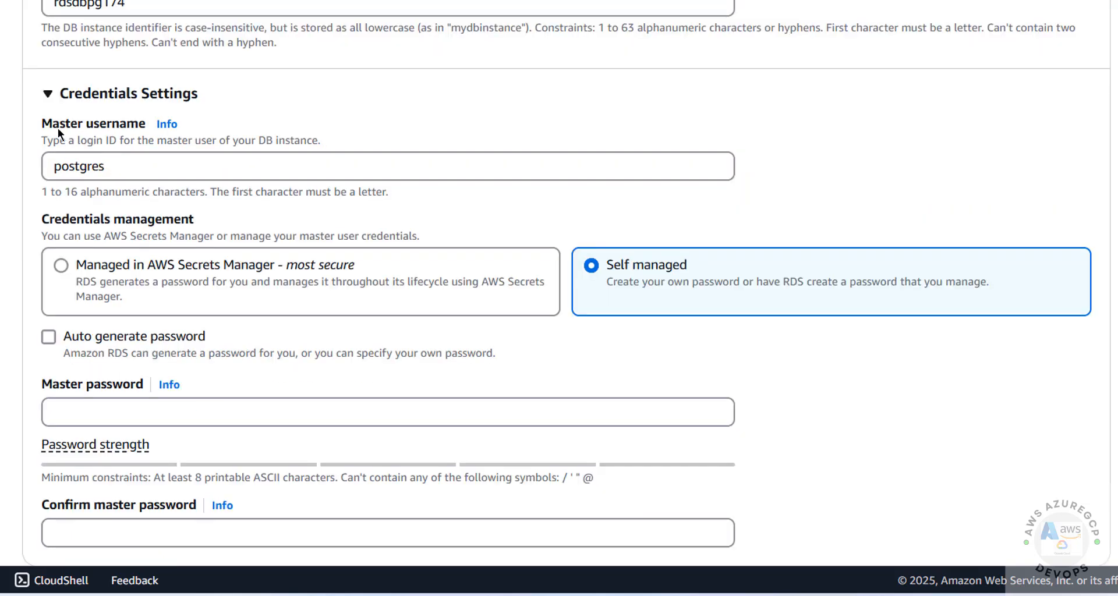
double_click(124, 169)
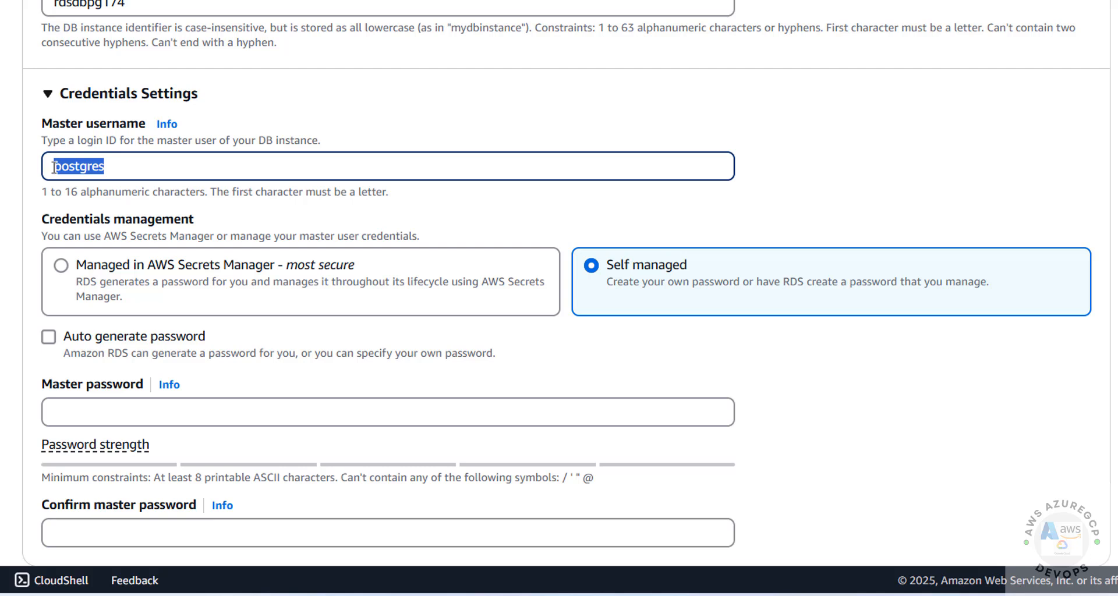
click(125, 169)
drag(116, 170, 44, 170)
click(99, 412)
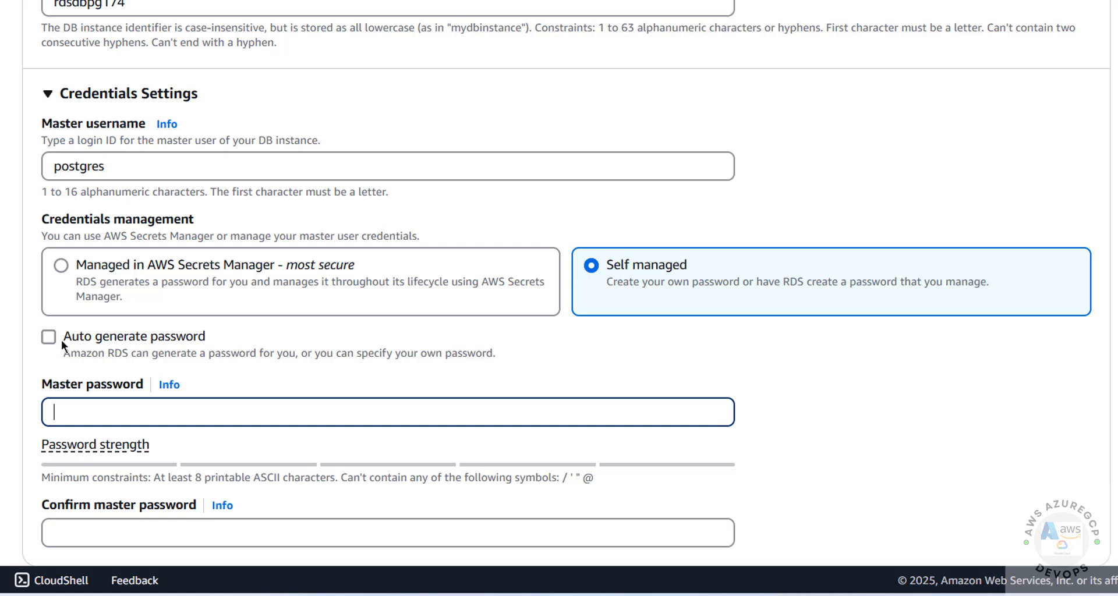
text(•••••)
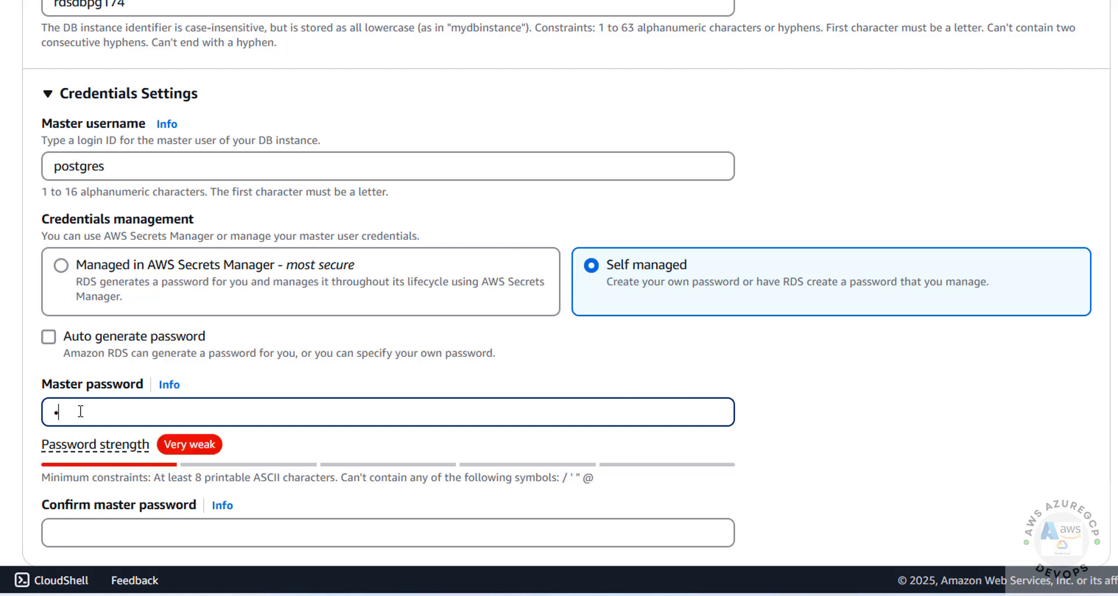
text(••••)
- Replace the invalid password with a valid printable-ASCII one and repeat it in Confirm master password
scroll(492, 442, down, 3)
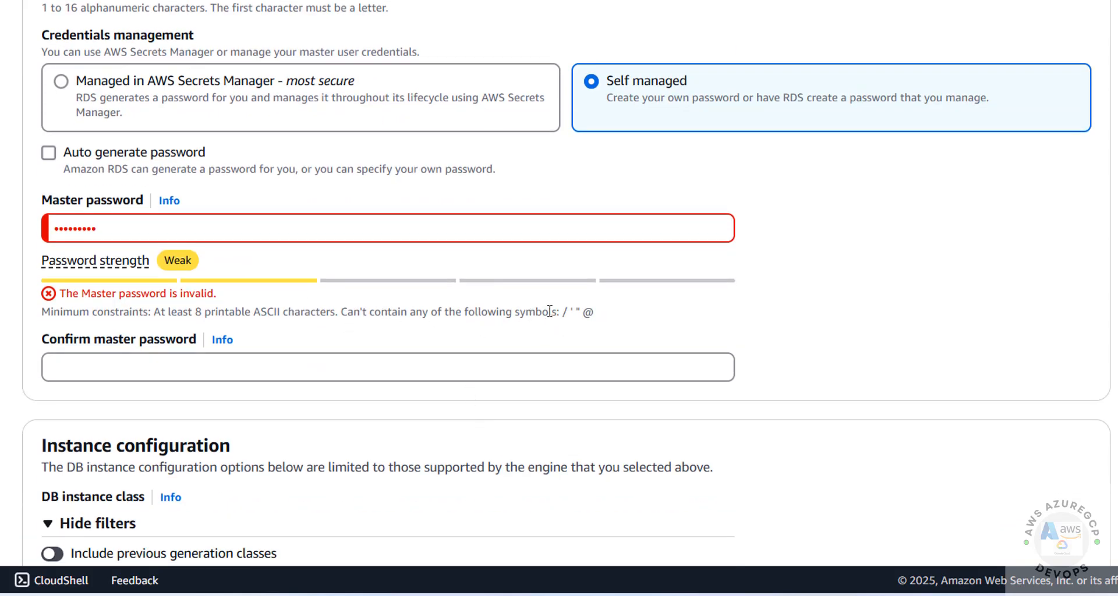
drag(556, 312, 591, 318)
drag(202, 311, 265, 311)
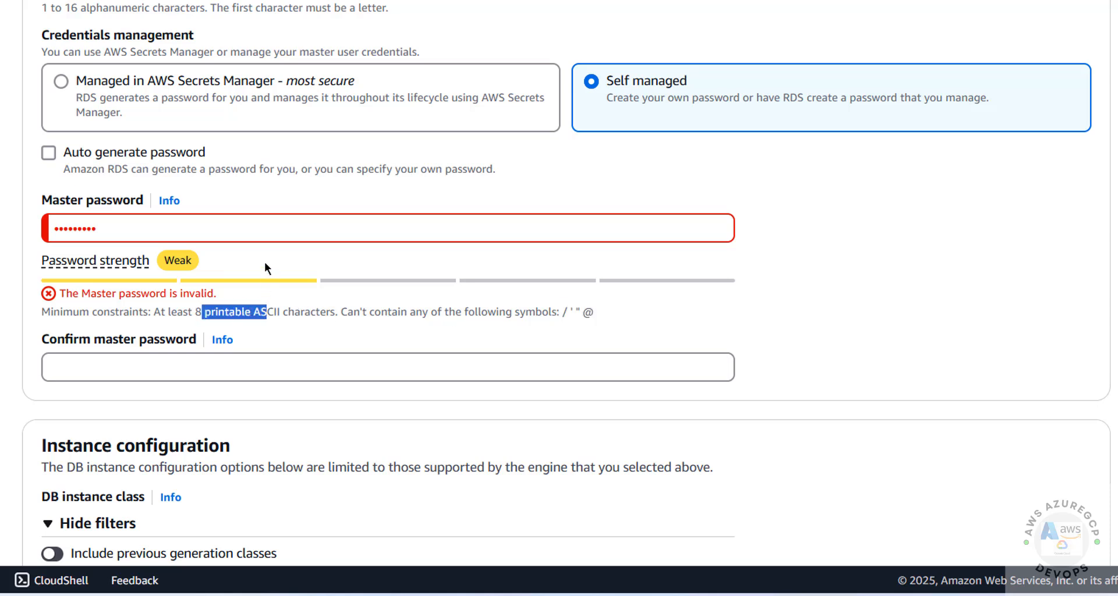
drag(272, 224, 10, 232)
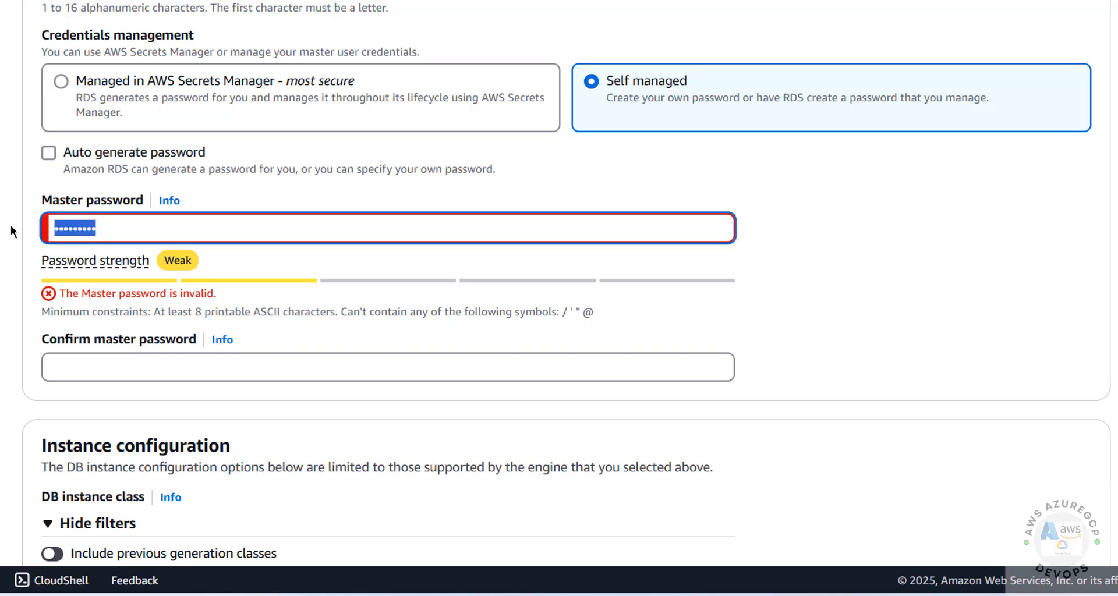
text(••••••)
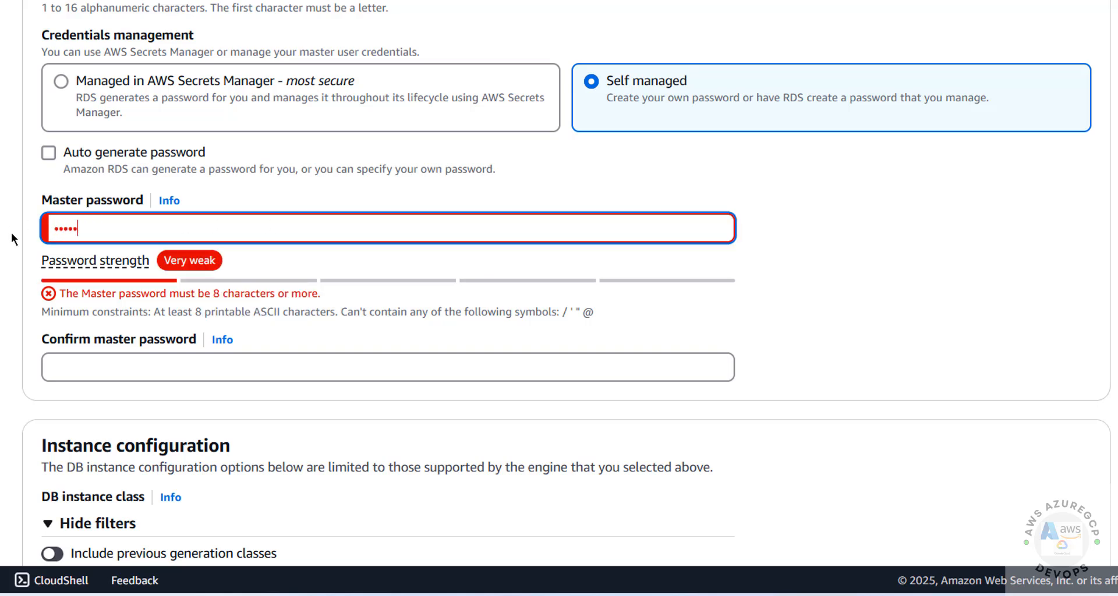
text(•••)
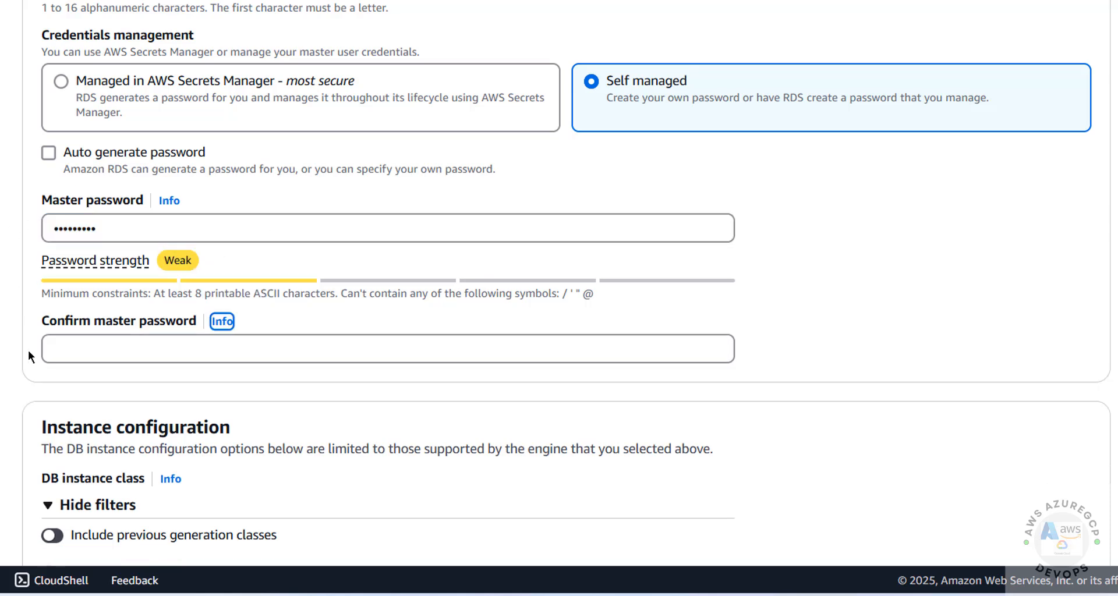
click(69, 350)
text(••••••••)
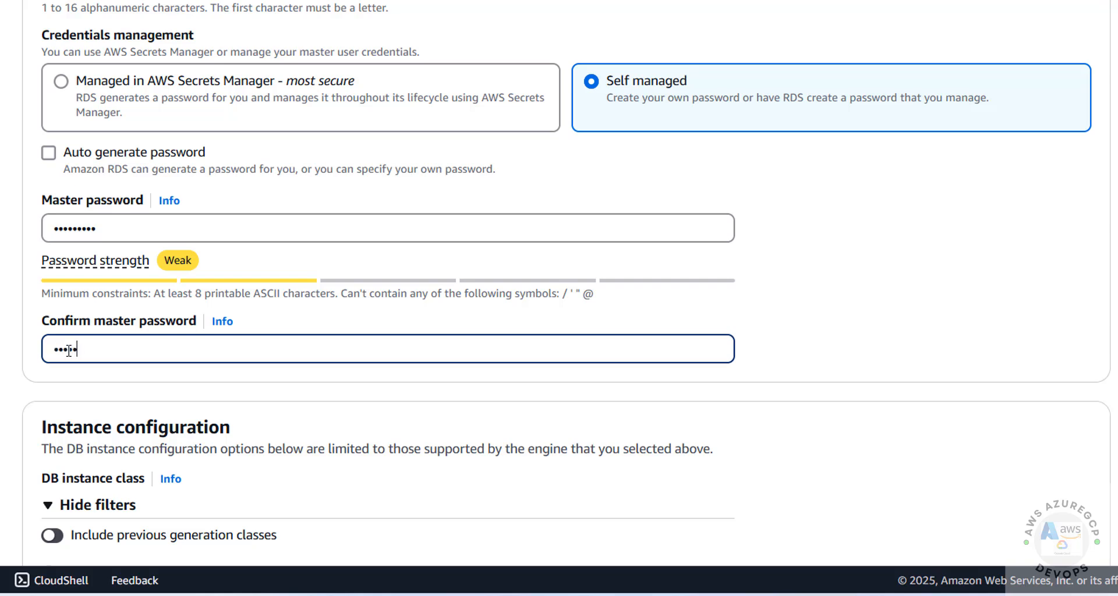
text(•)
scroll(274, 334, down, 6)
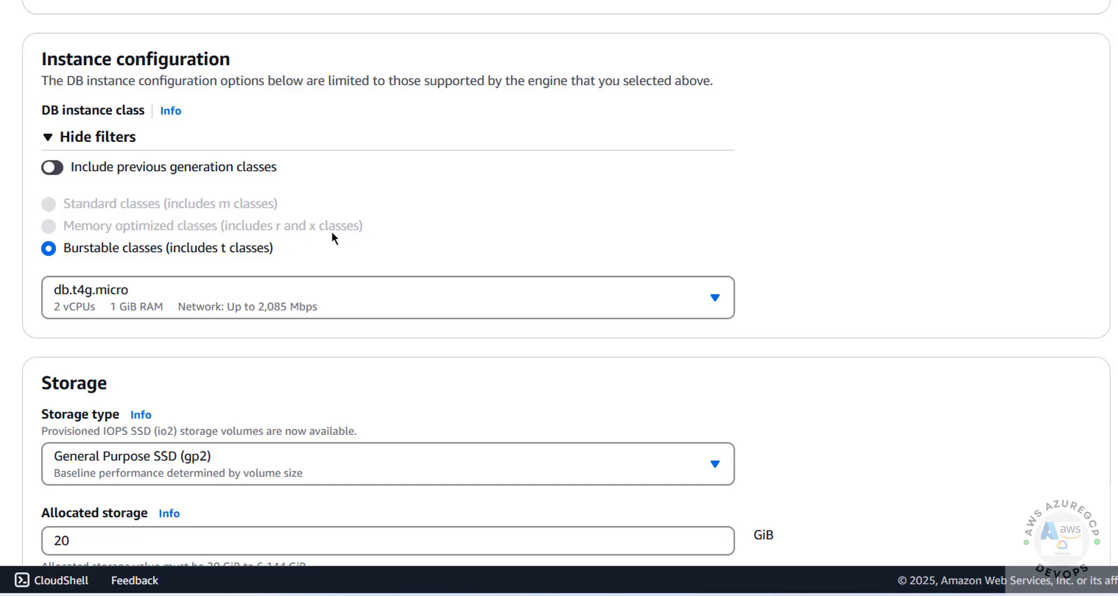
- Browse the burstable t3/t4g sizes and keep db.t4g.micro (2 vCPUs, 1 GiB RAM)
scroll(357, 224, up, 20)
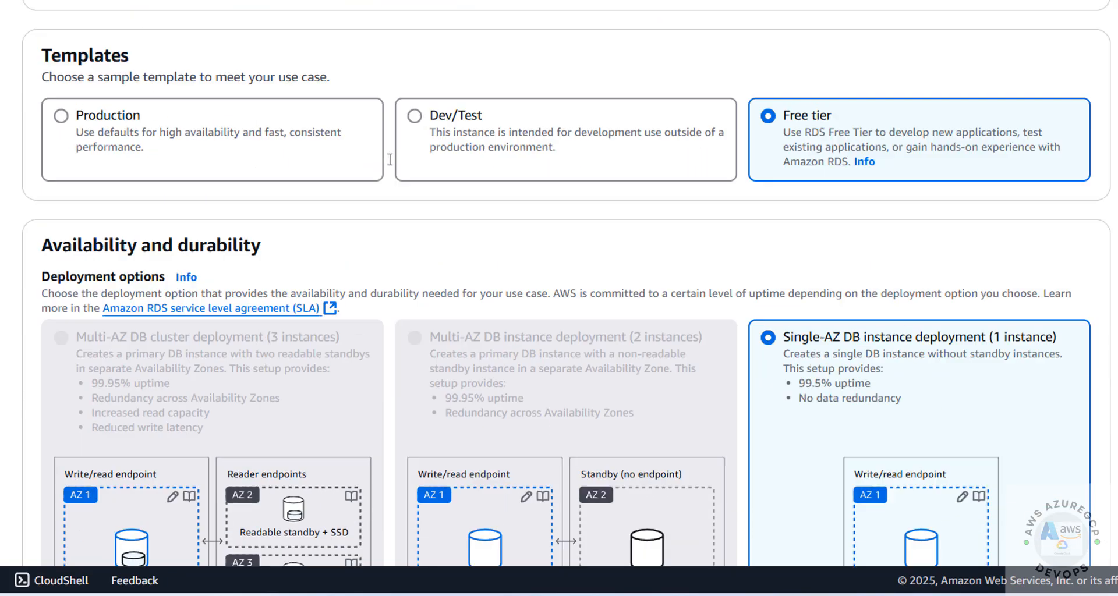
scroll(123, 261, up, 4)
scroll(121, 305, down, 20)
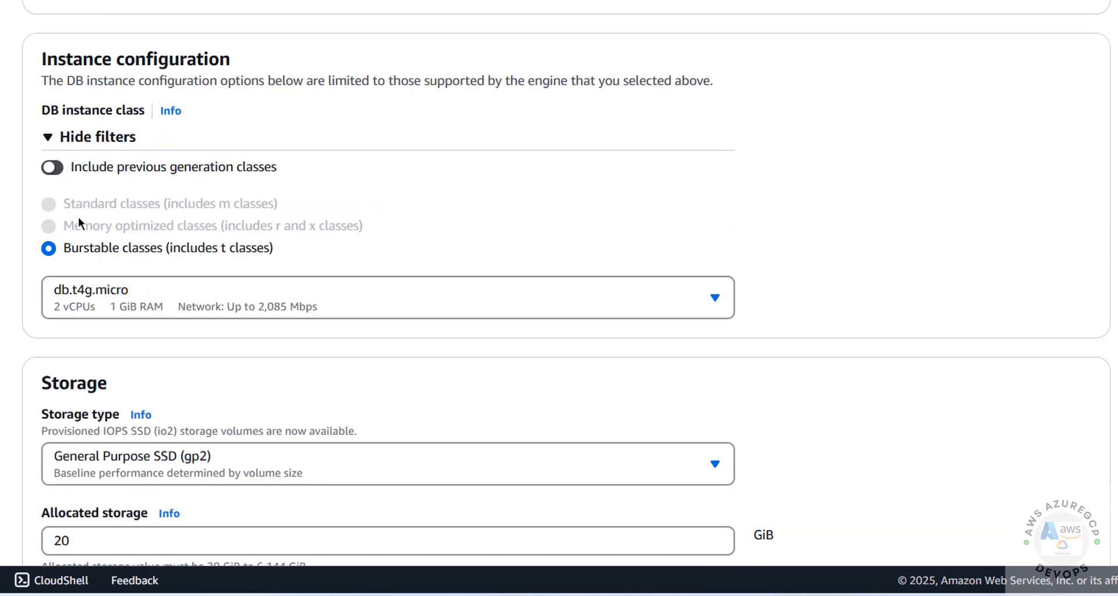
click(116, 312)
click(117, 312)
click(116, 312)
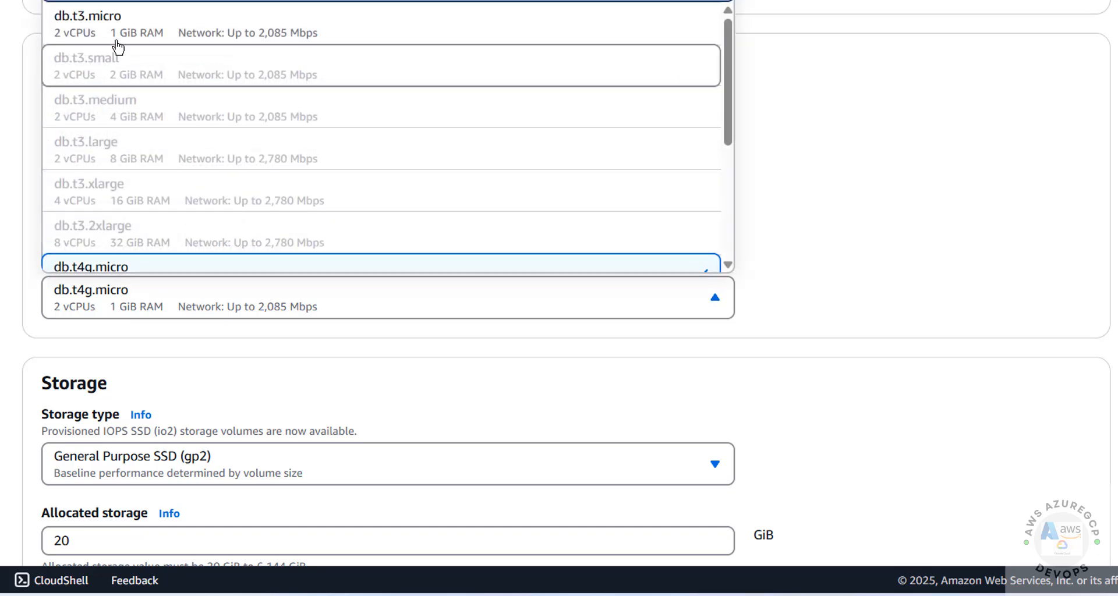
scroll(157, 73, up, 4)
scroll(177, 84, down, 4)
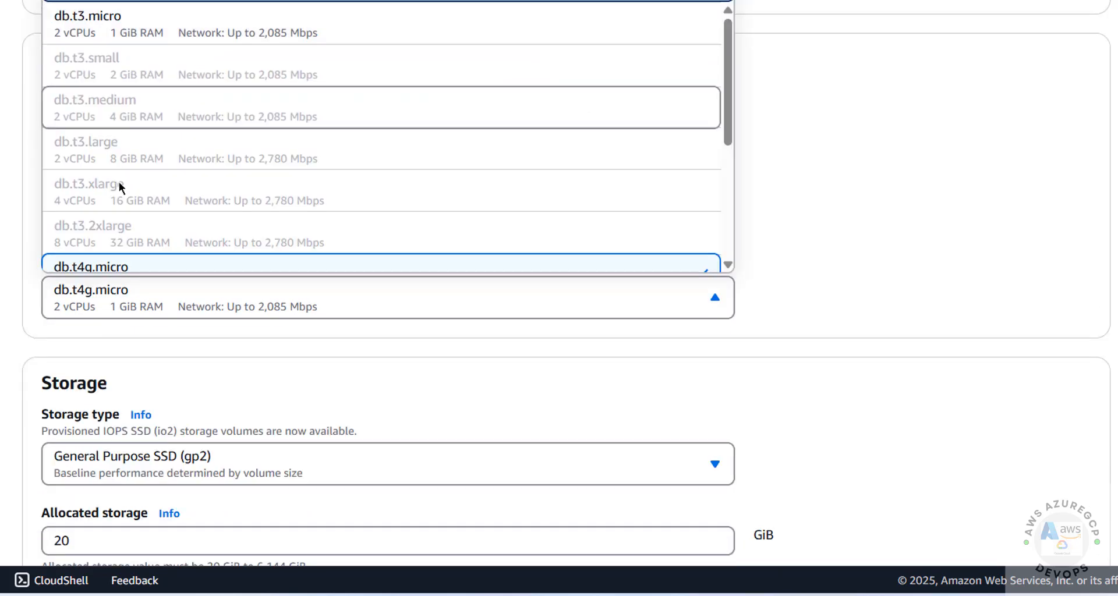
scroll(174, 256, down, 1)
scroll(212, 247, down, 4)
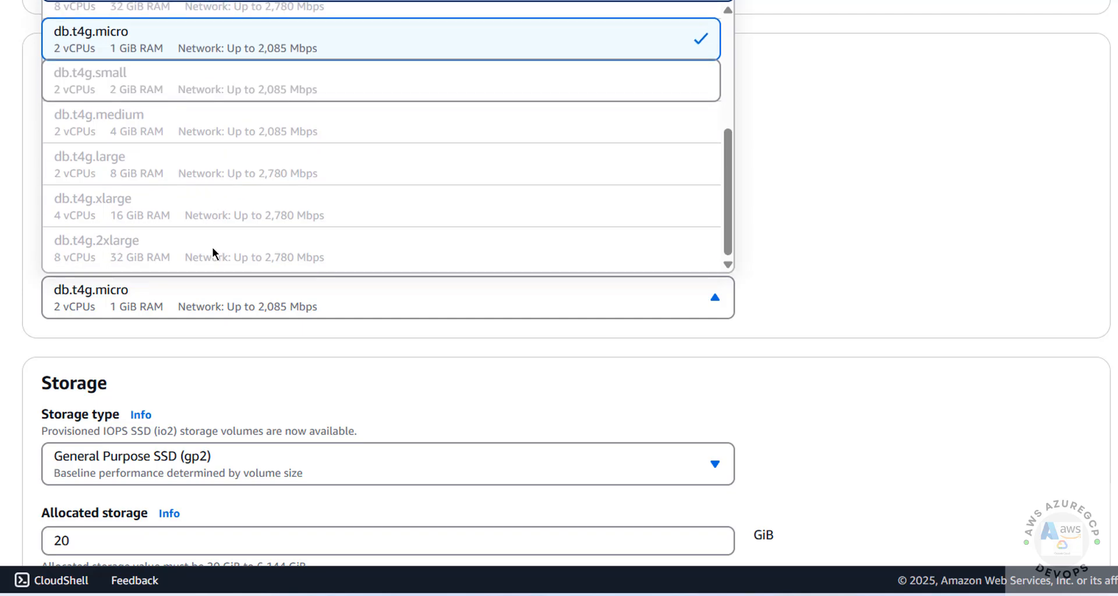
scroll(212, 247, up, 5)
scroll(204, 233, down, 5)
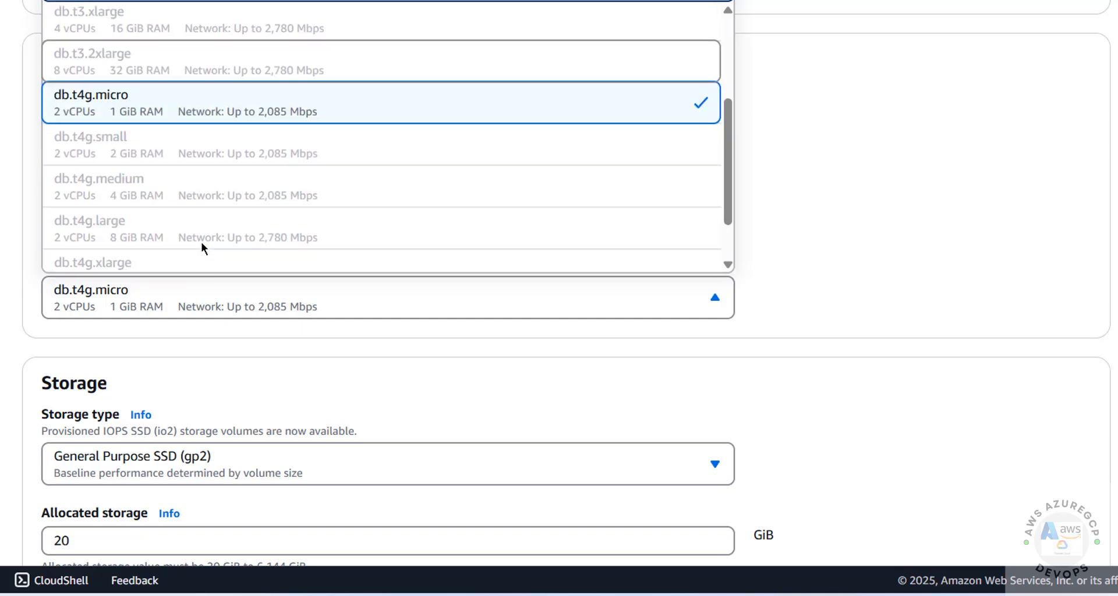
click(115, 105)
scroll(935, 262, down, 3)
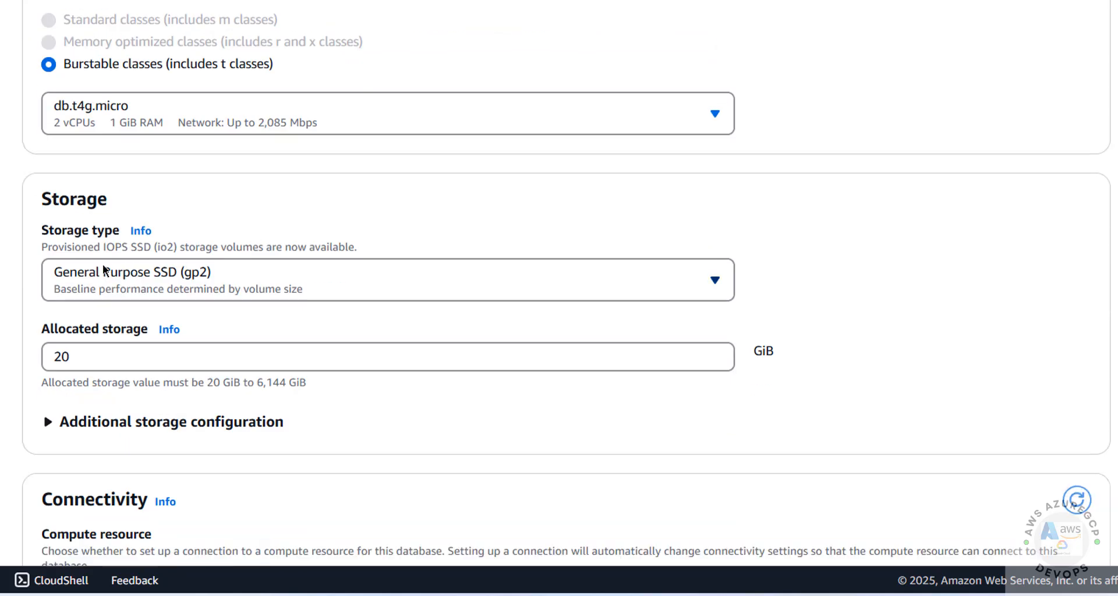
- Keep General Purpose SSD (gp2) storage with 20 GiB allocated
scroll(139, 195, down, 4)
click(134, 96)
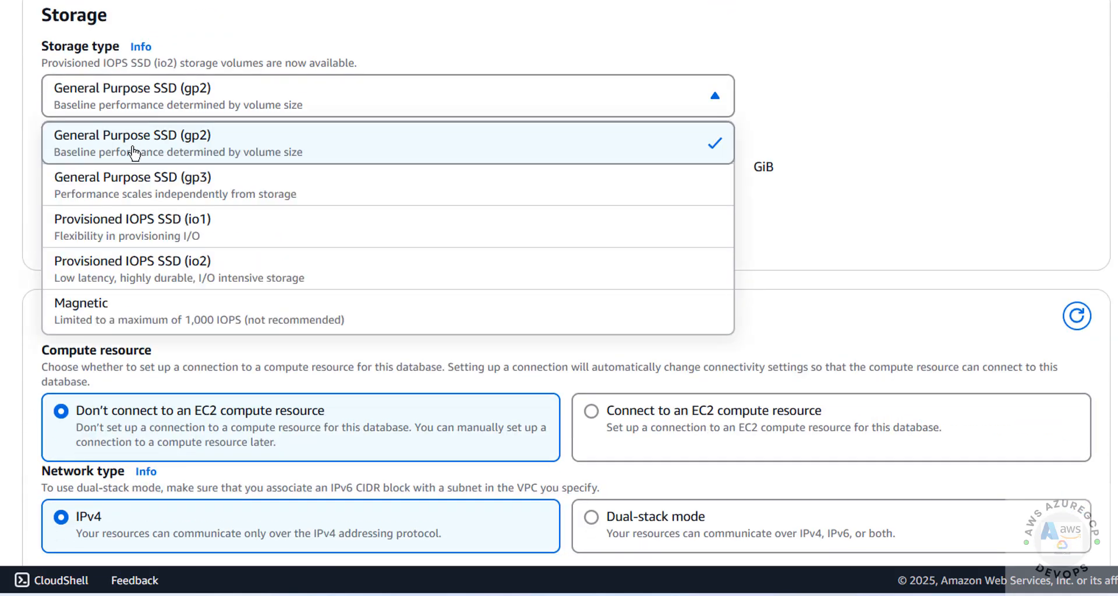
click(139, 150)
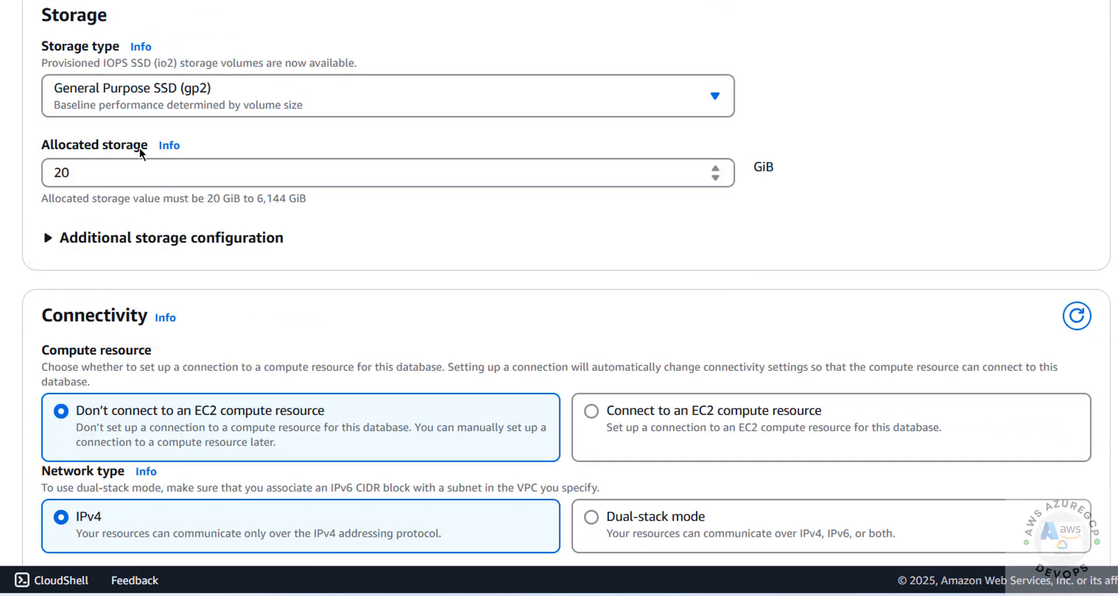
drag(130, 171, 33, 173)
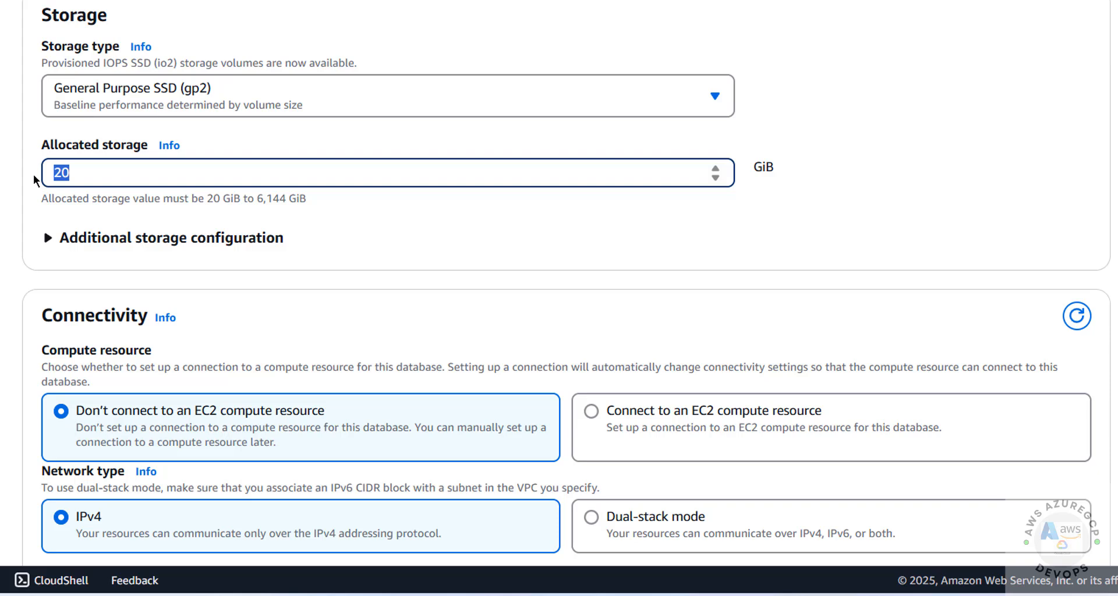
drag(255, 199, 348, 199)
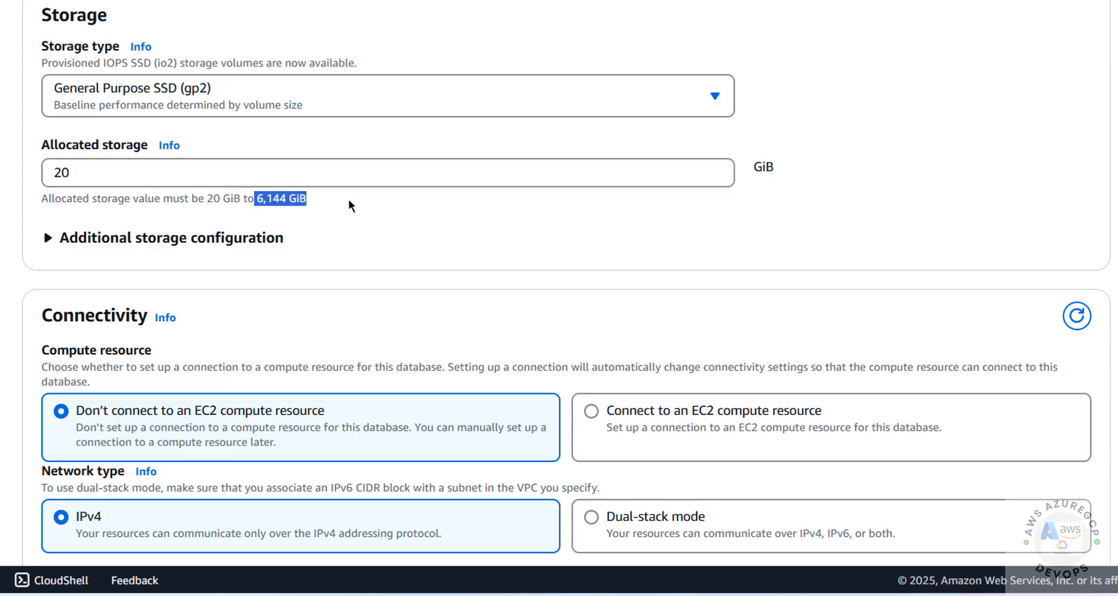
click(349, 236)
click(58, 175)
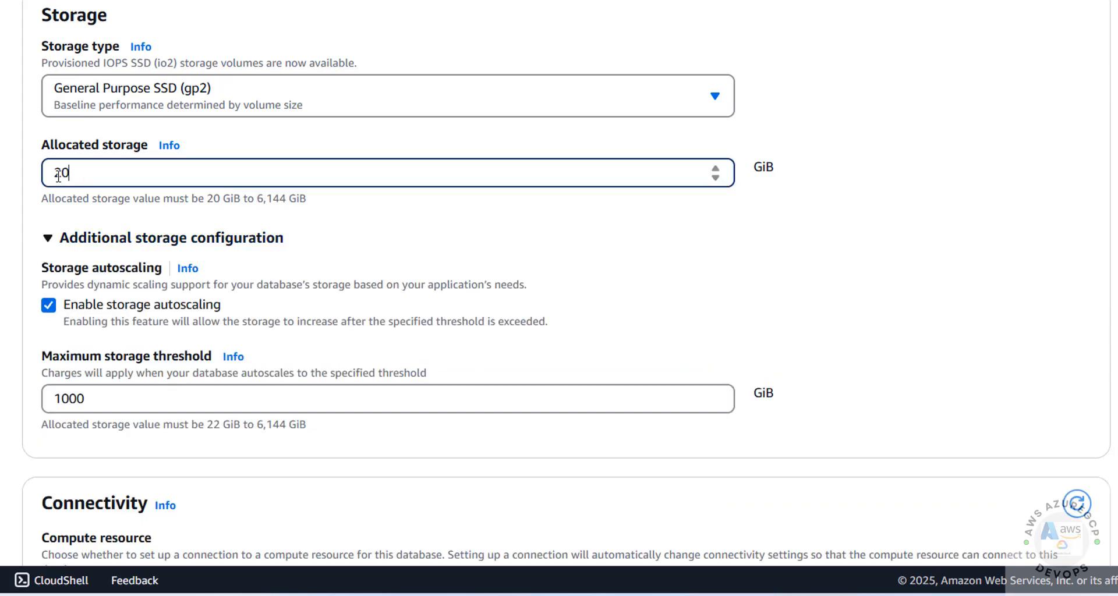
double_click(58, 175)
click(48, 238)
- Turn off storage autoscaling under Additional storage configuration
scroll(115, 233, down, 1)
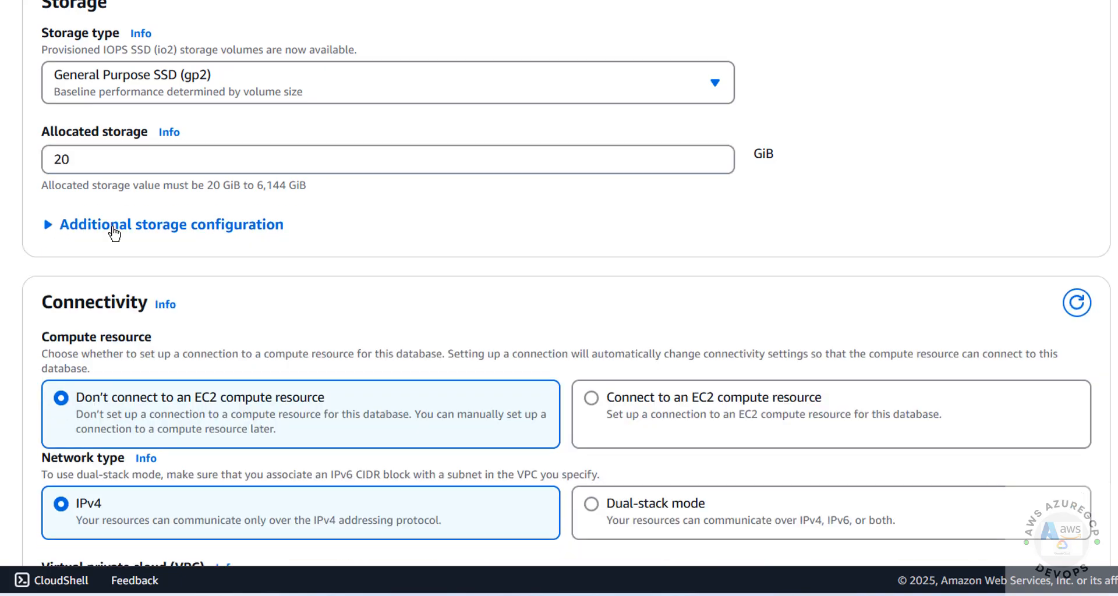
scroll(115, 233, down, 2)
click(33, 146)
scroll(51, 30, down, 3)
click(50, 30)
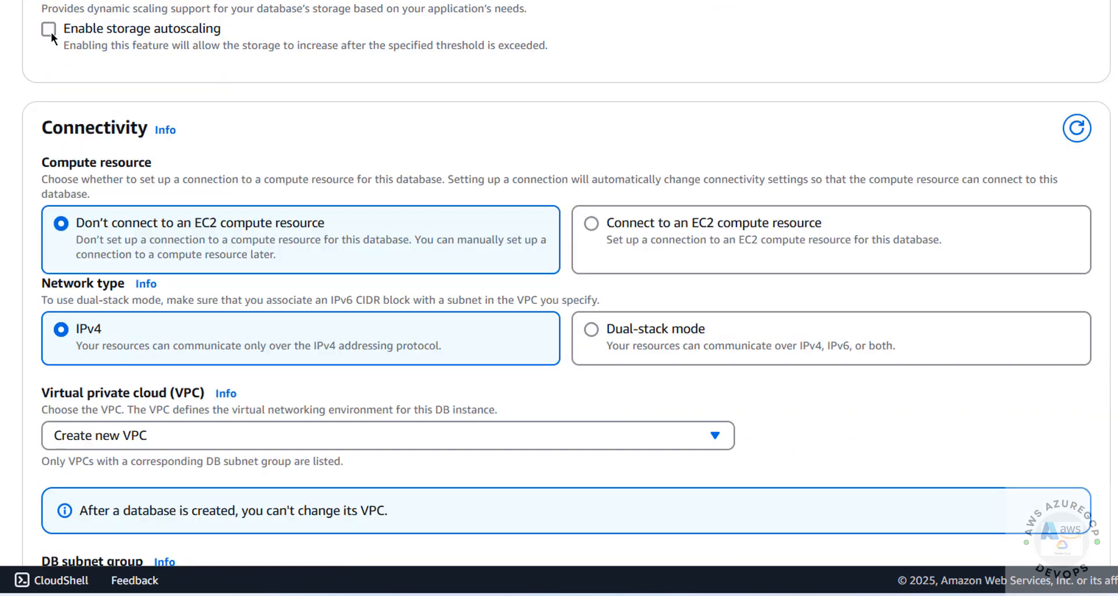
click(50, 31)
click(51, 30)
click(50, 30)
click(50, 31)
click(50, 30)
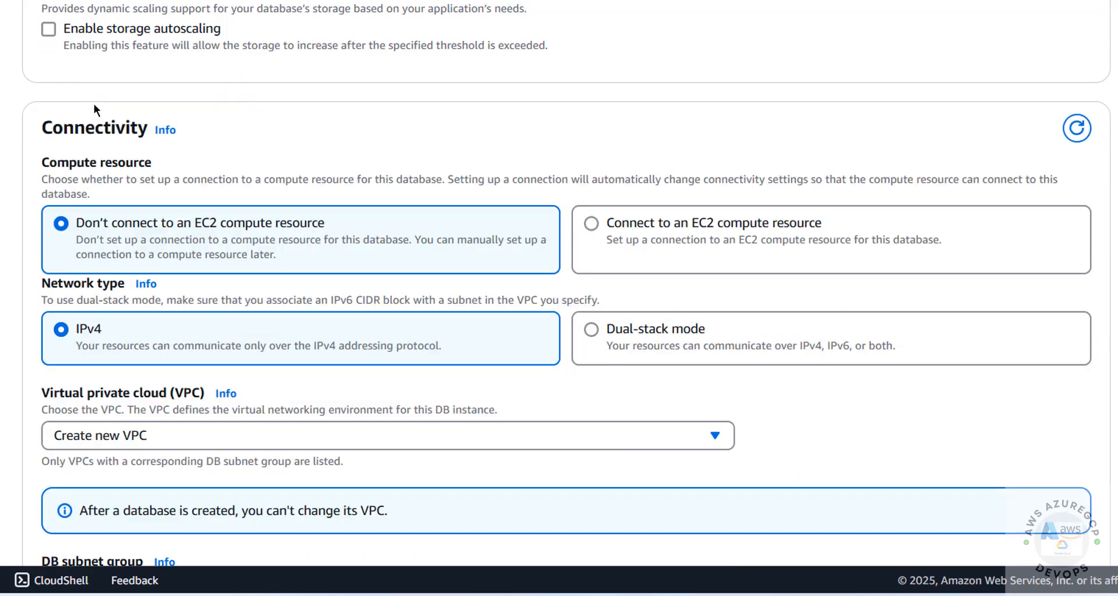
scroll(93, 104, down, 2)
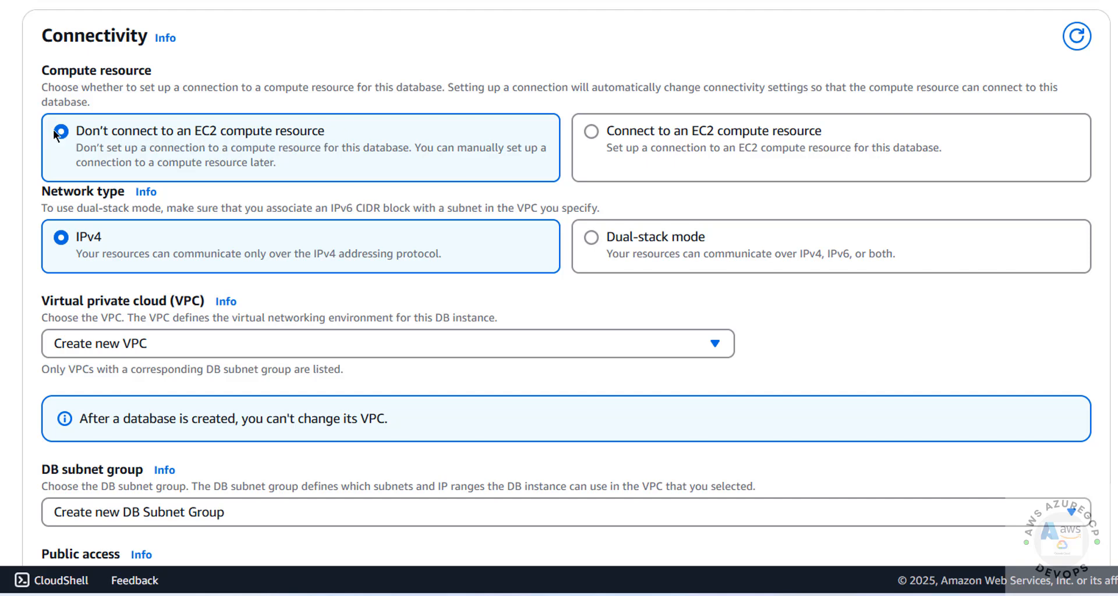
- Keep no EC2 compute resource connection and Create new VPC
click(592, 132)
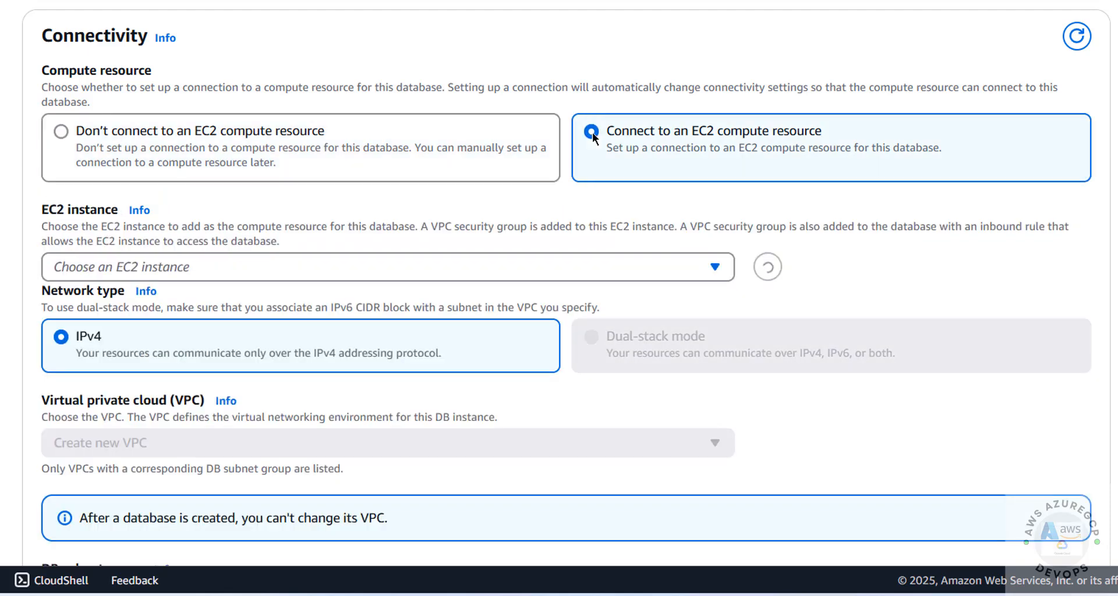
click(63, 129)
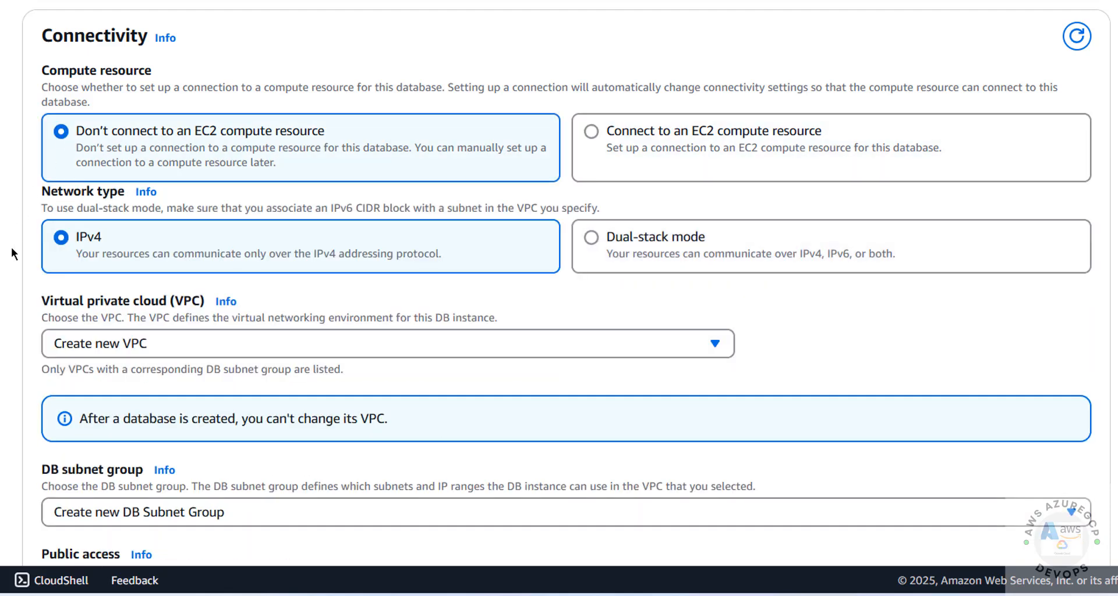
scroll(17, 249, down, 4)
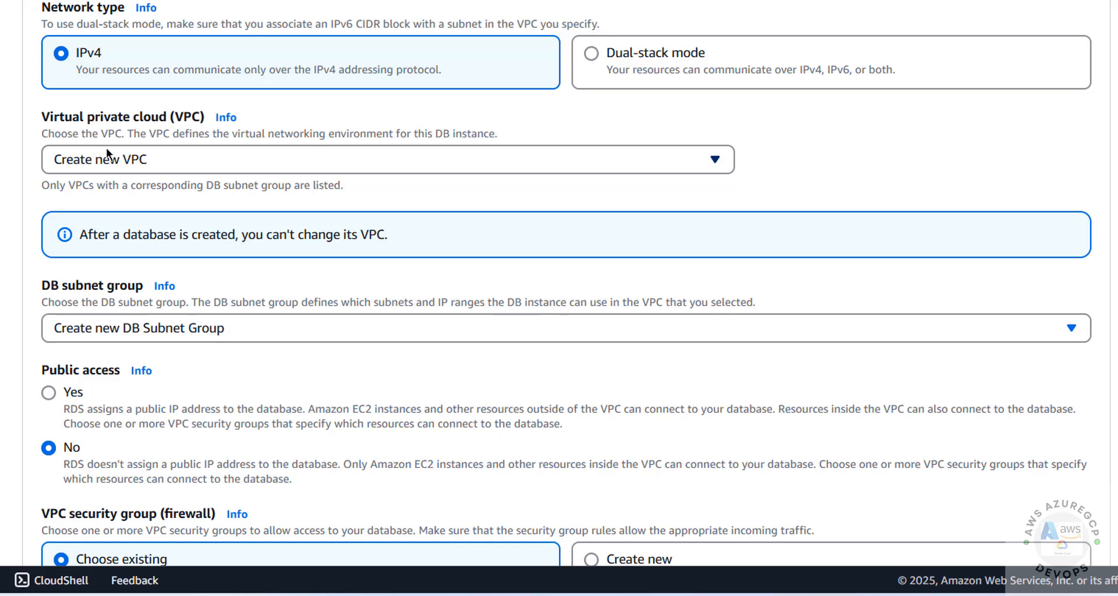
click(107, 164)
click(111, 163)
click(141, 159)
click(141, 159)
click(141, 166)
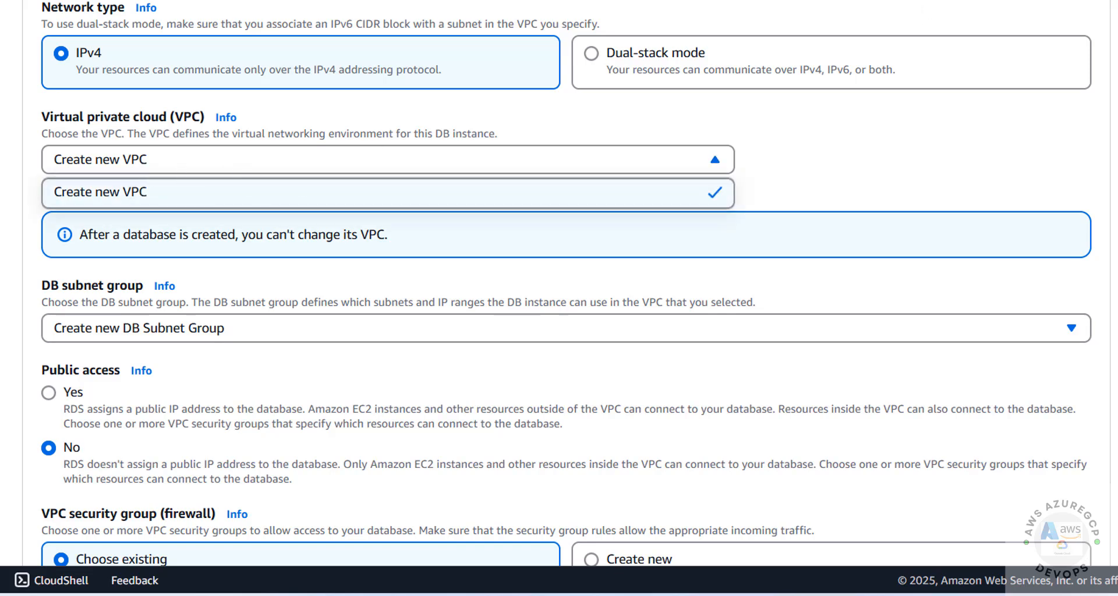
click(219, 197)
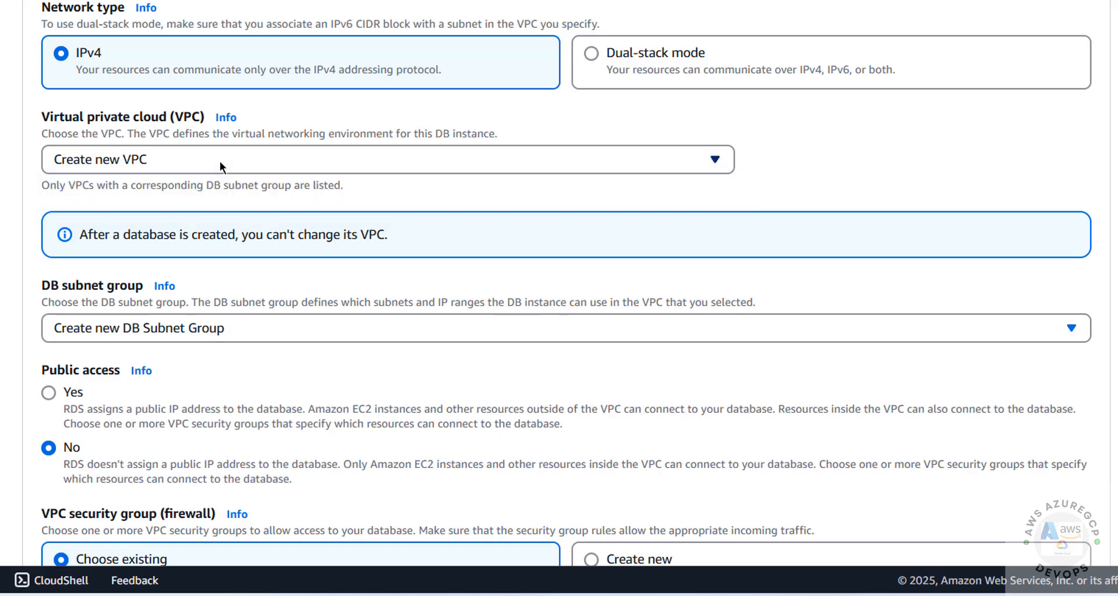
scroll(170, 250, down, 2)
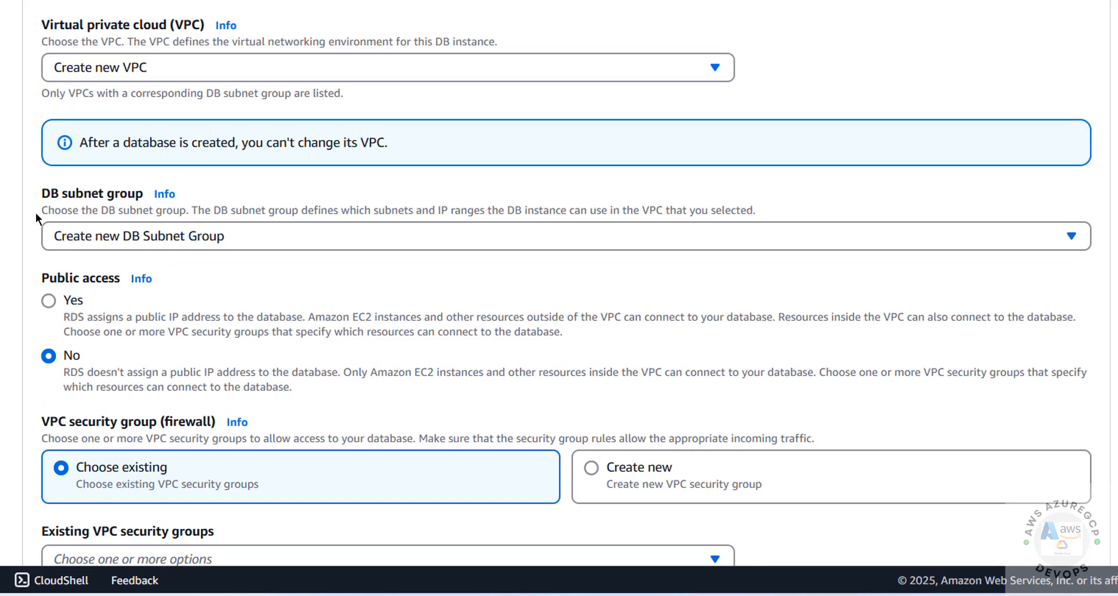
- Keep Create new DB Subnet Group and set Public access to Yes
click(207, 236)
click(204, 234)
click(203, 235)
click(204, 235)
click(59, 301)
scroll(89, 285, down, 5)
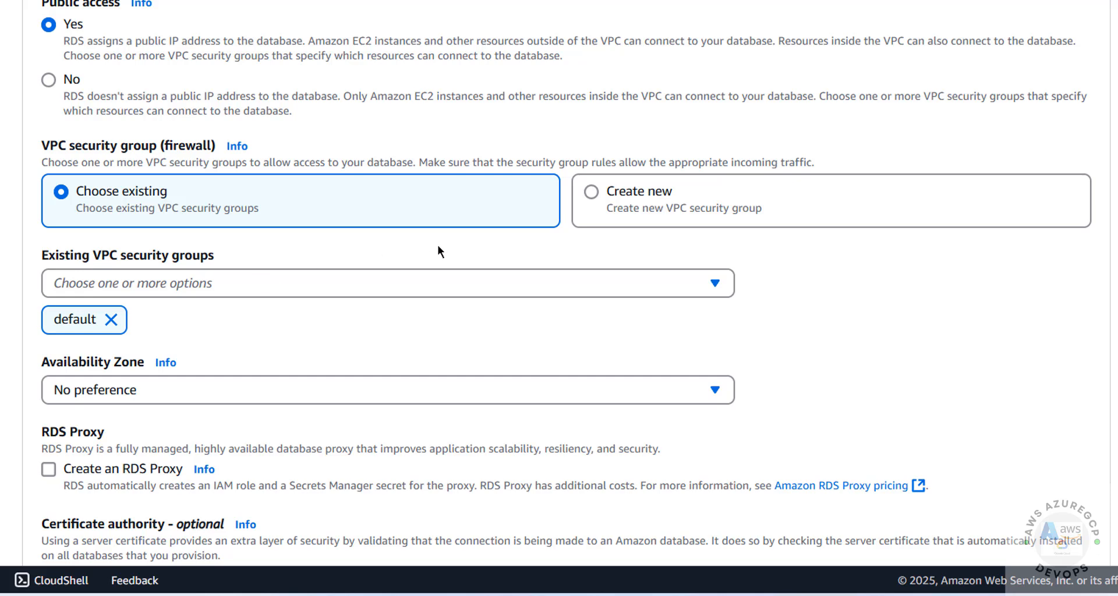
- Create a new VPC security group named rdspgsg instead of the default
click(549, 278)
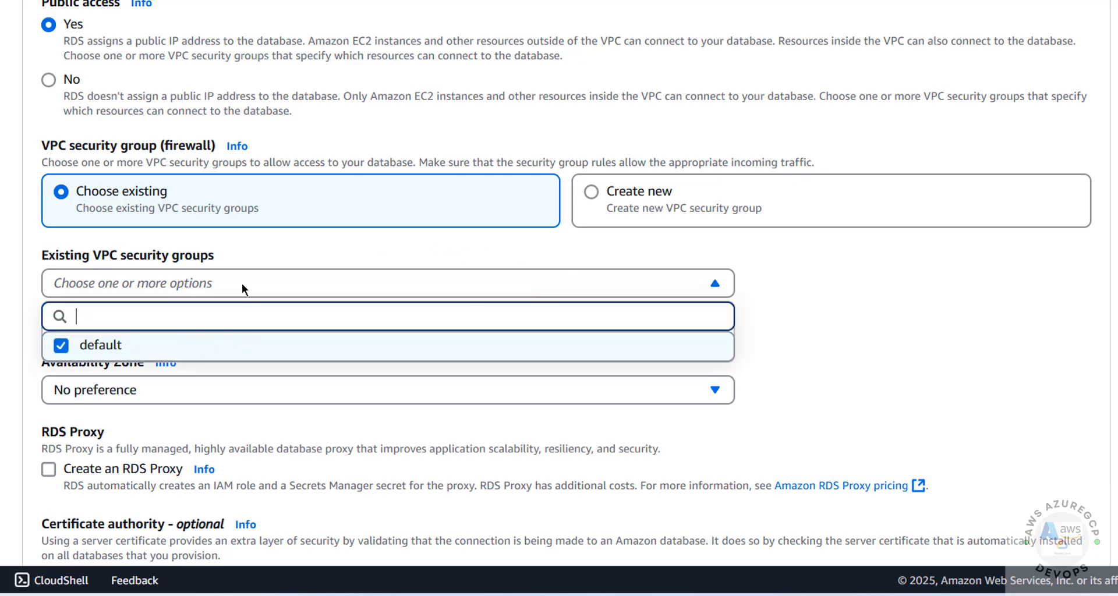
click(277, 253)
click(587, 192)
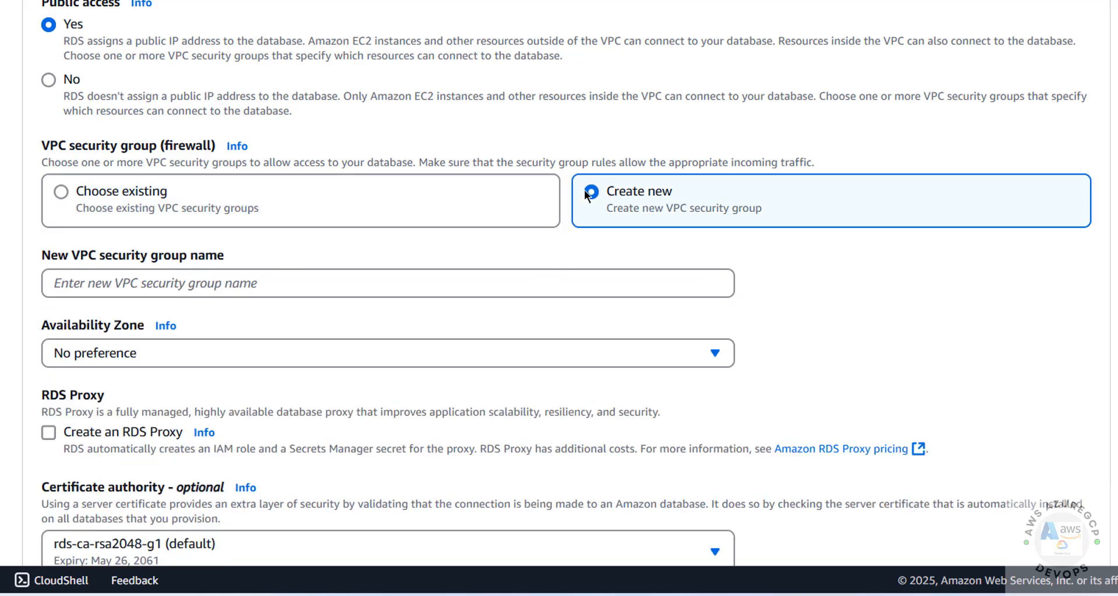
click(111, 276)
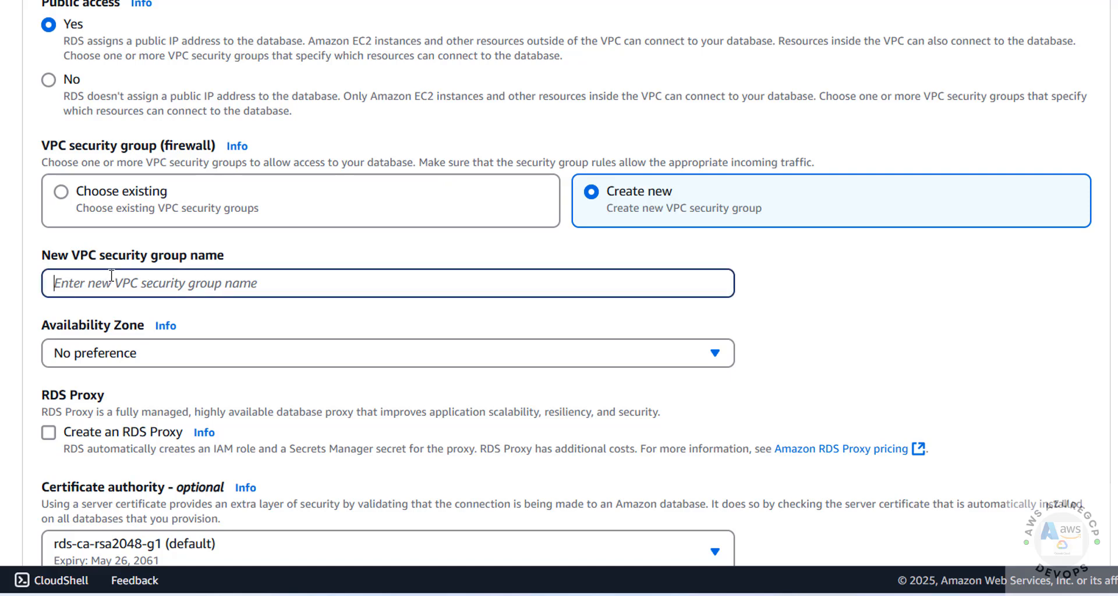
text(rds)
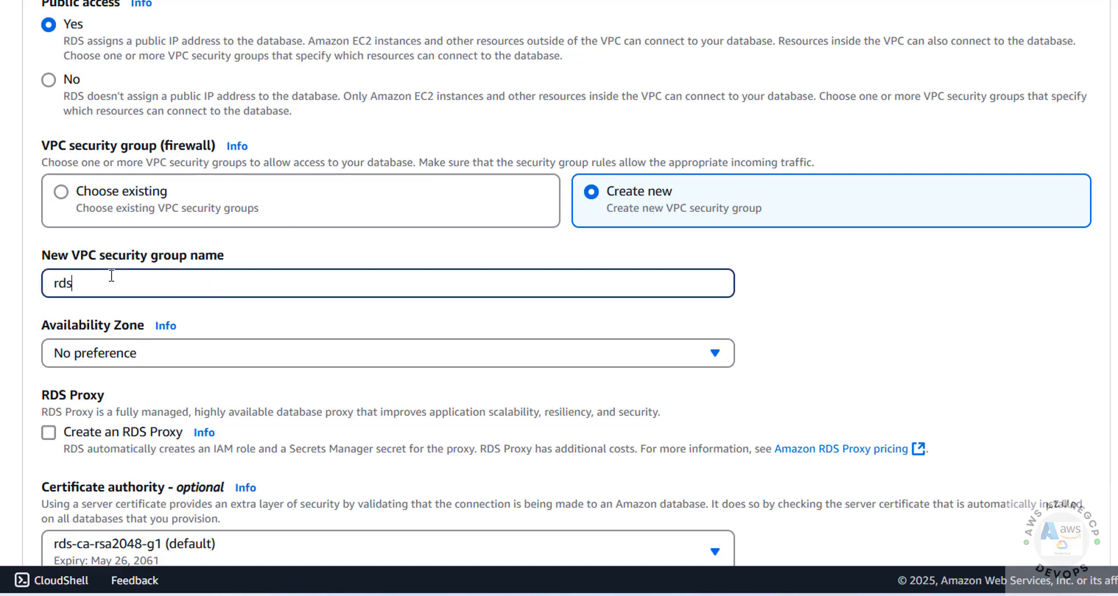
text(pgsg)
- Set the Availability Zone to us-east-1b
scroll(217, 282, down, 3)
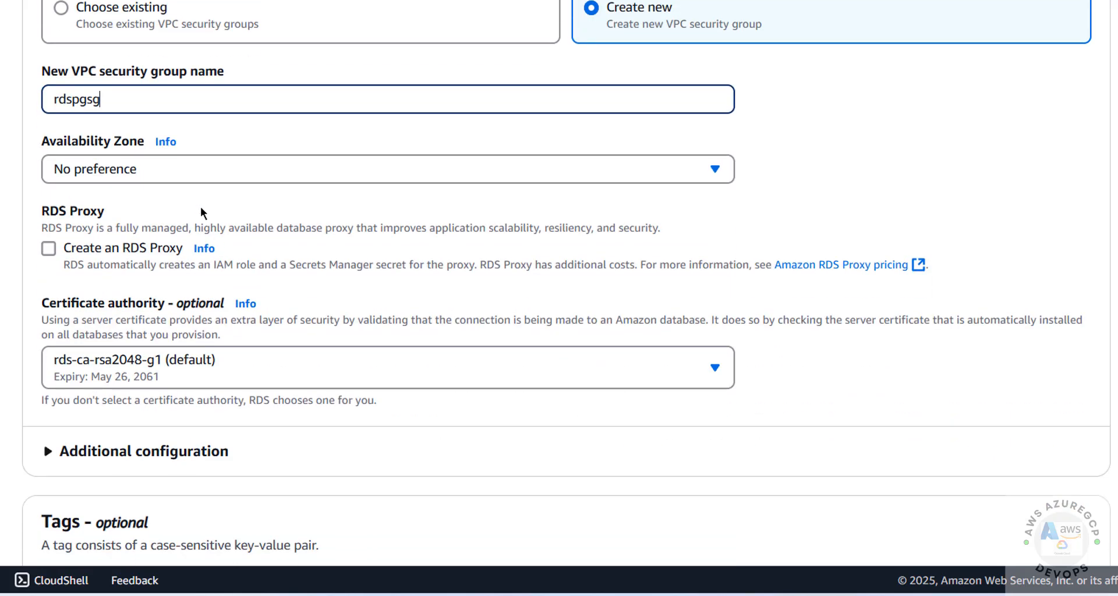
click(200, 171)
click(140, 250)
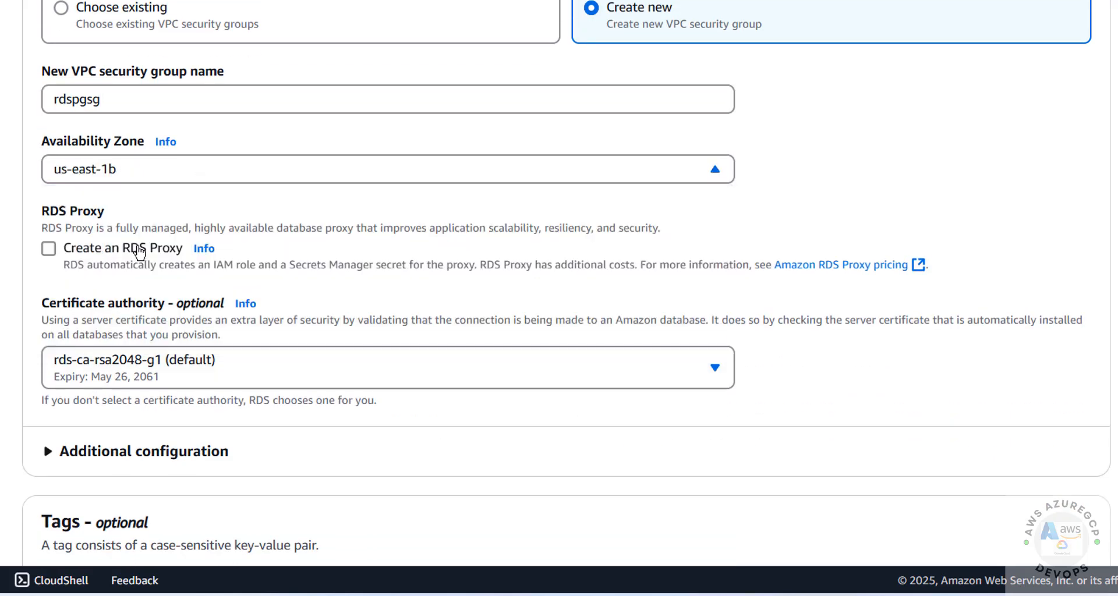
scroll(200, 190, down, 3)
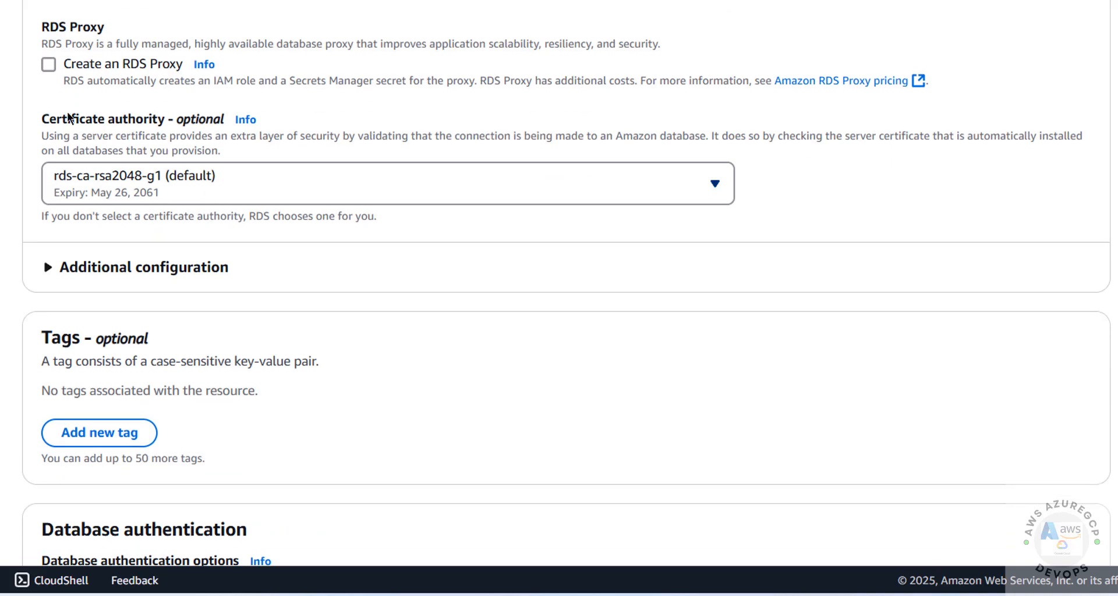
- Expand Additional configuration to confirm database port 5432, then check Password authentication
scroll(145, 212, down, 5)
scroll(144, 212, up, 3)
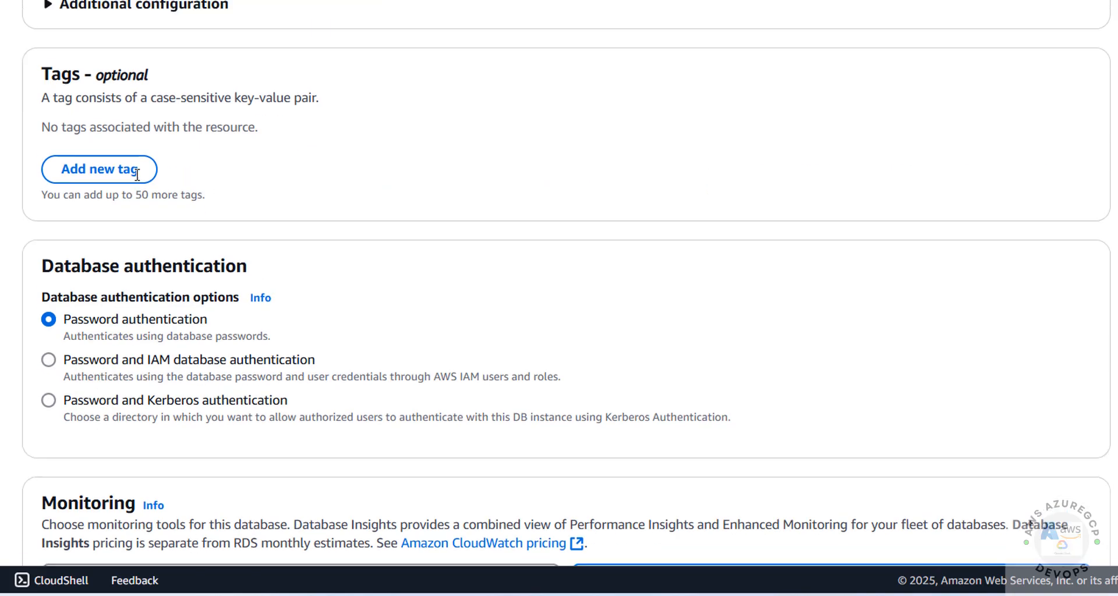
click(156, 177)
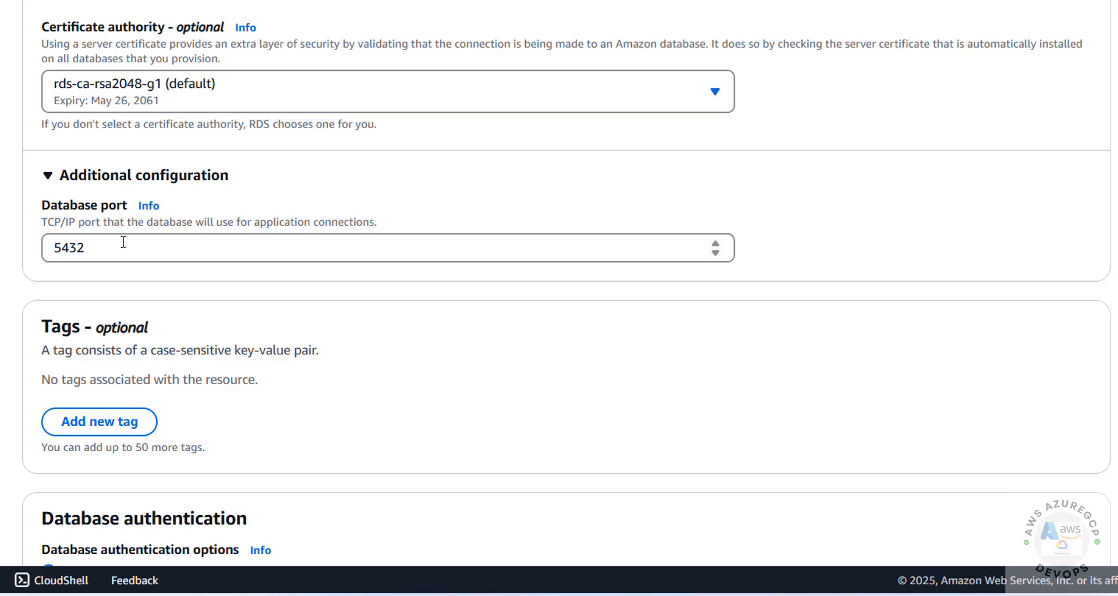
drag(122, 243, 49, 241)
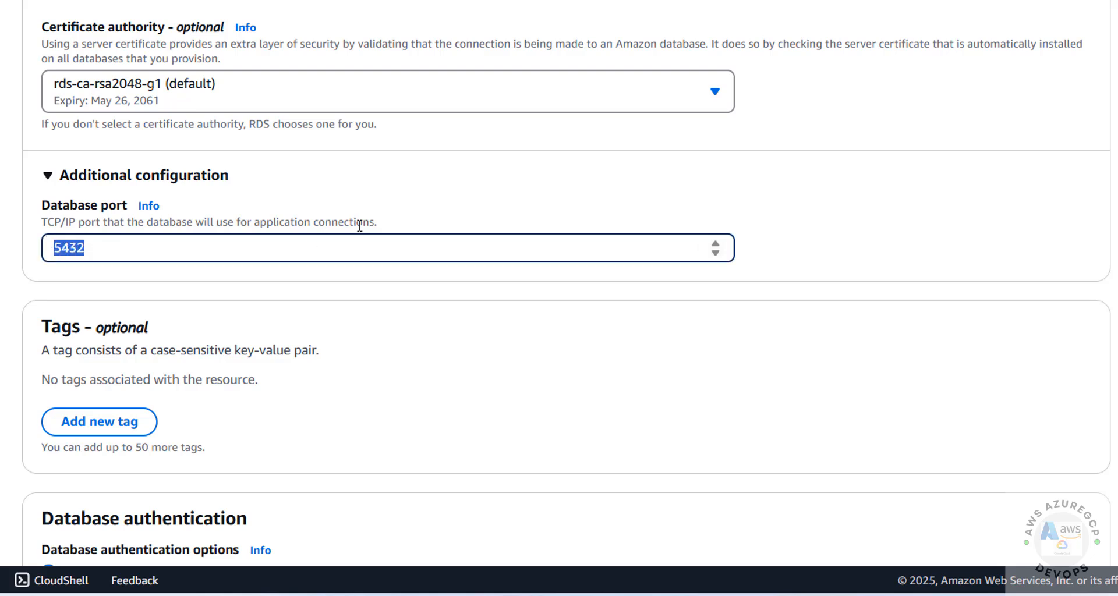
scroll(348, 232, down, 5)
scroll(175, 198, down, 2)
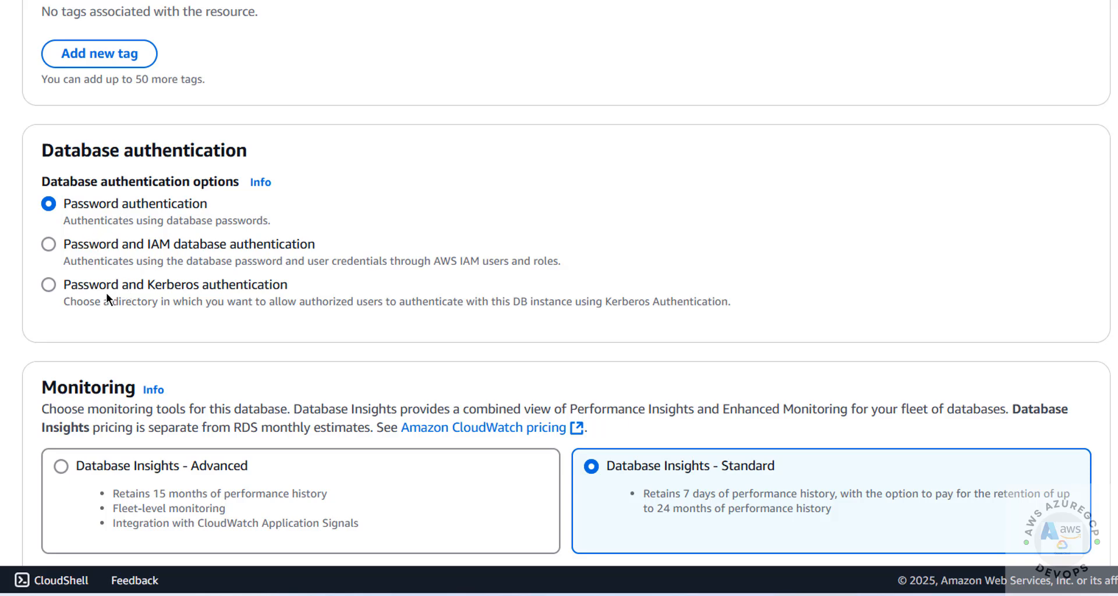
- Keep Database Insights Standard (7 days) and leave Enhanced monitoring off
scroll(106, 293, down, 3)
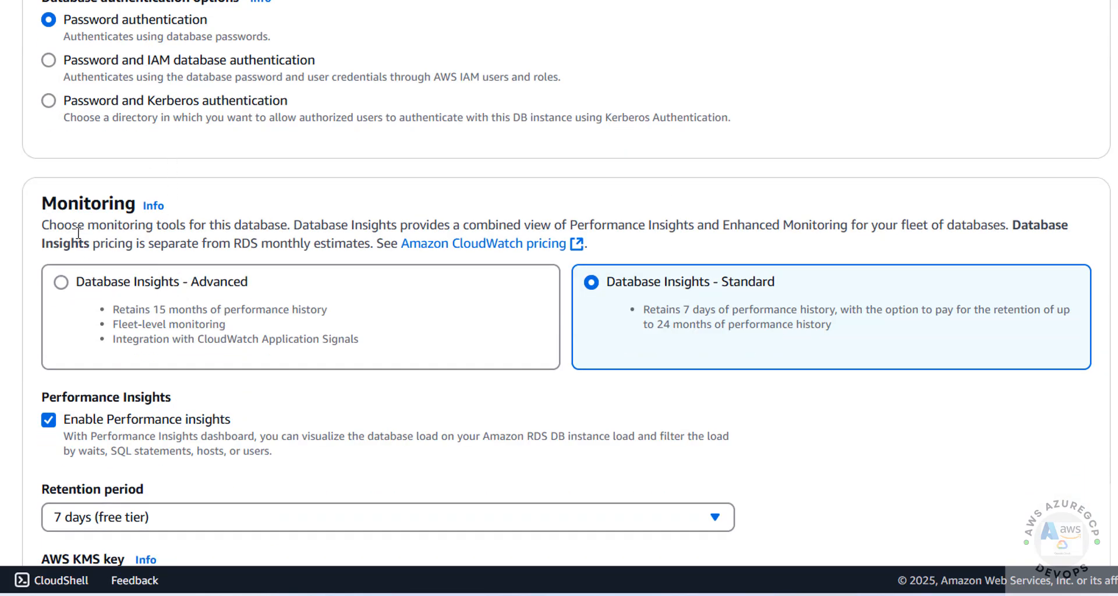
click(61, 283)
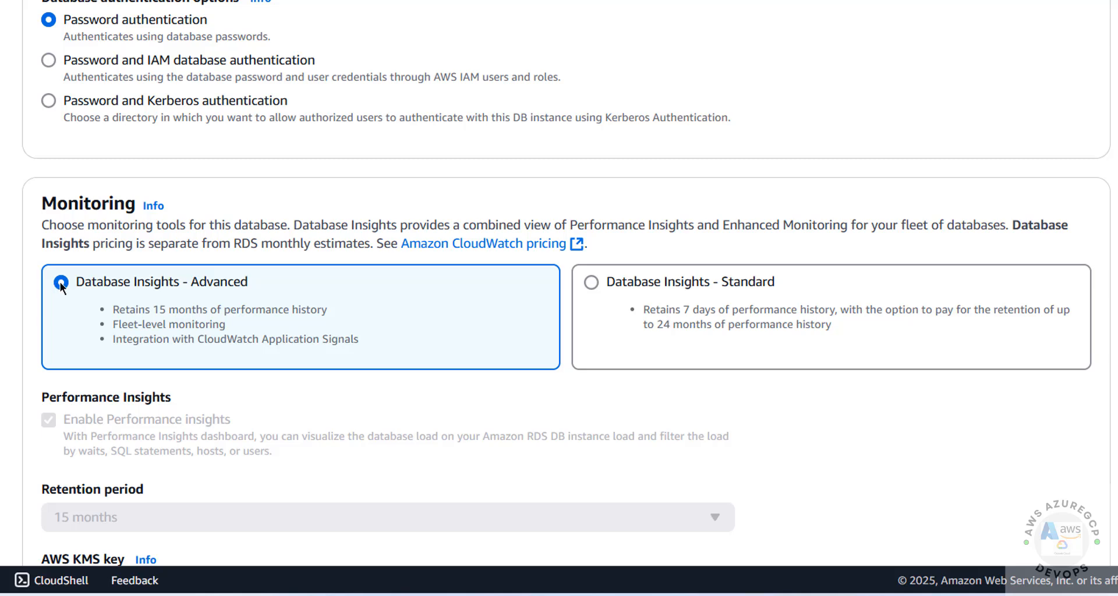
click(590, 283)
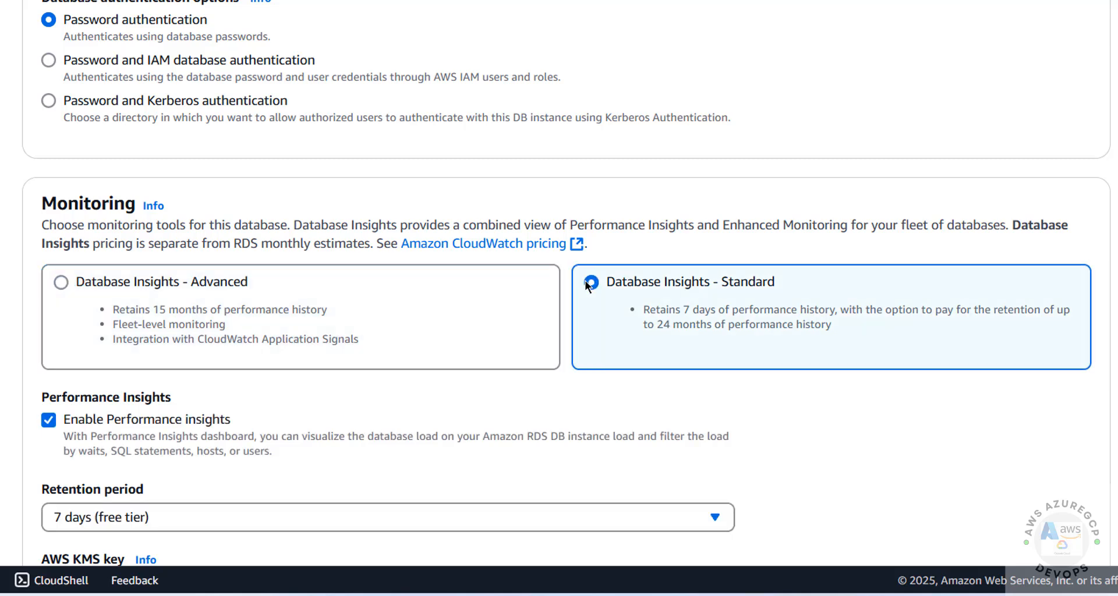
scroll(588, 285, down, 10)
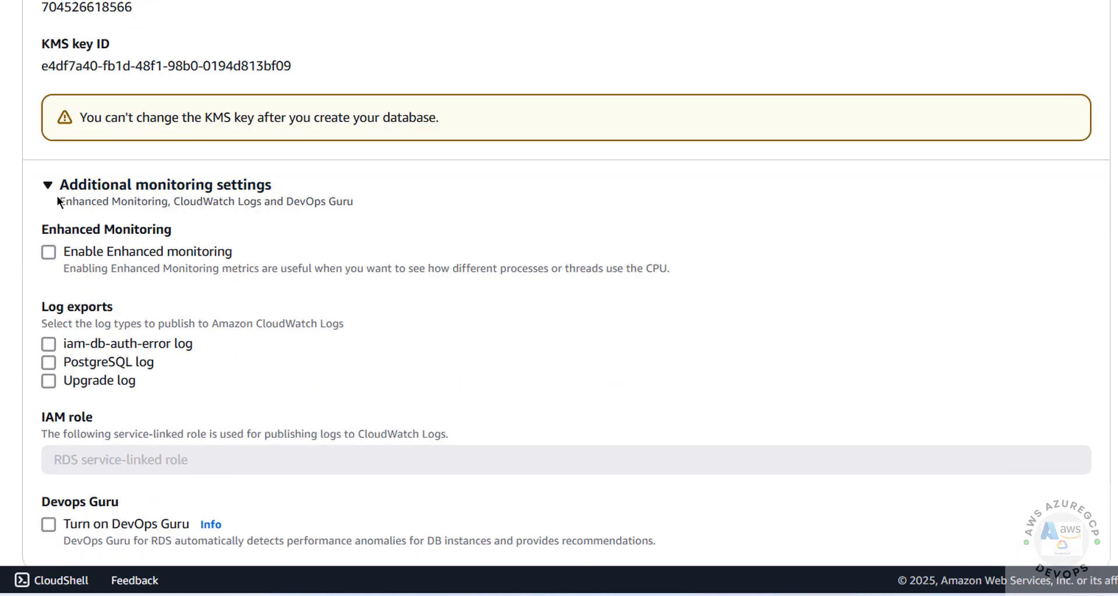
click(49, 252)
click(49, 252)
click(49, 252)
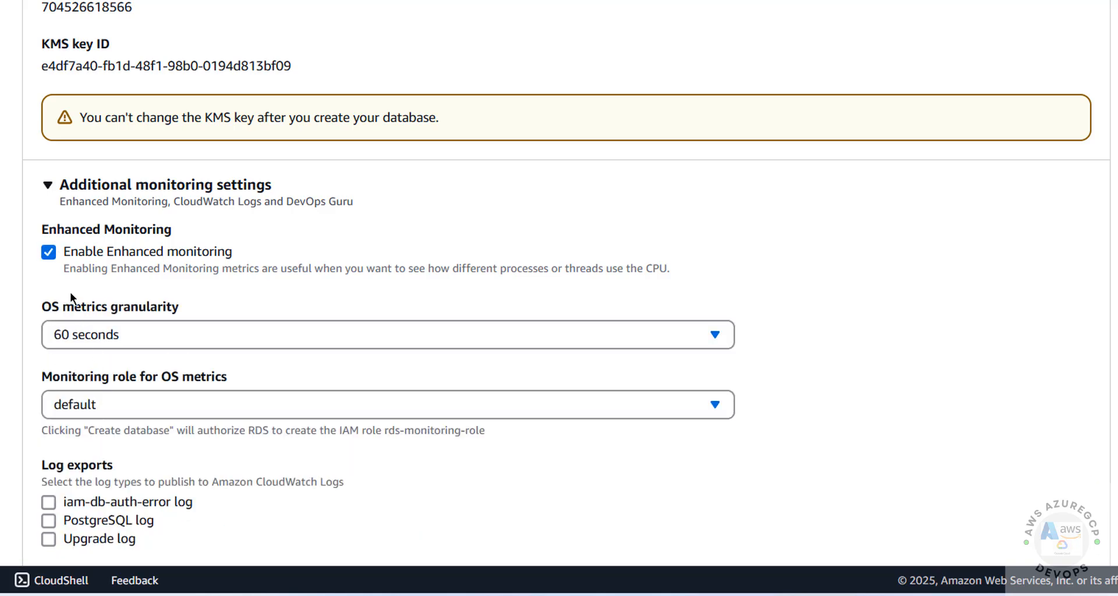
click(49, 252)
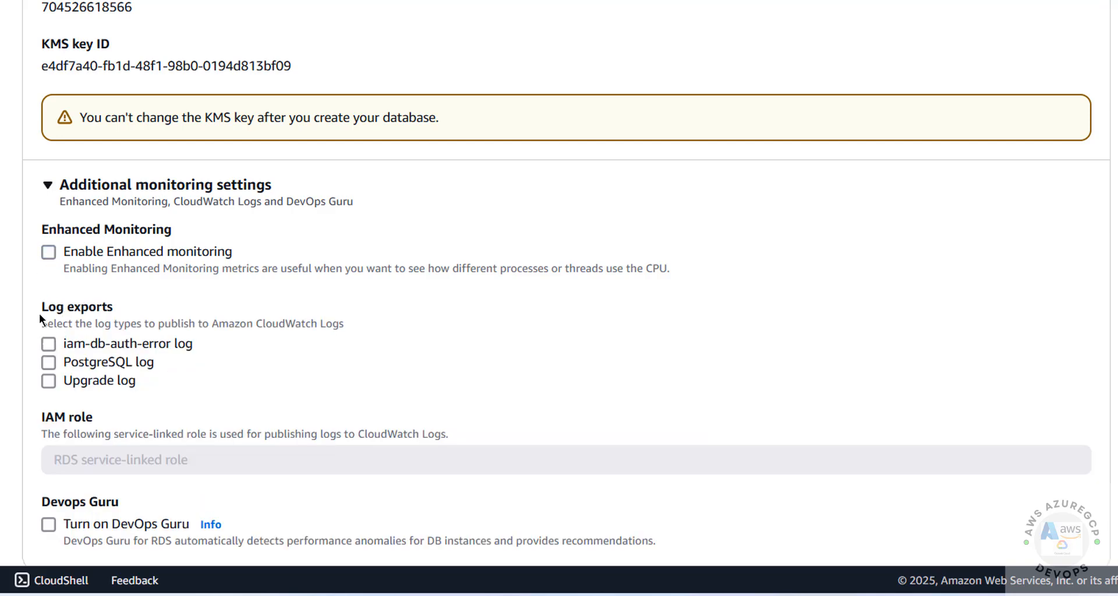
- Export the iam-db-auth-error and PostgreSQL logs to CloudWatch Logs
click(48, 382)
click(47, 382)
scroll(271, 342, down, 6)
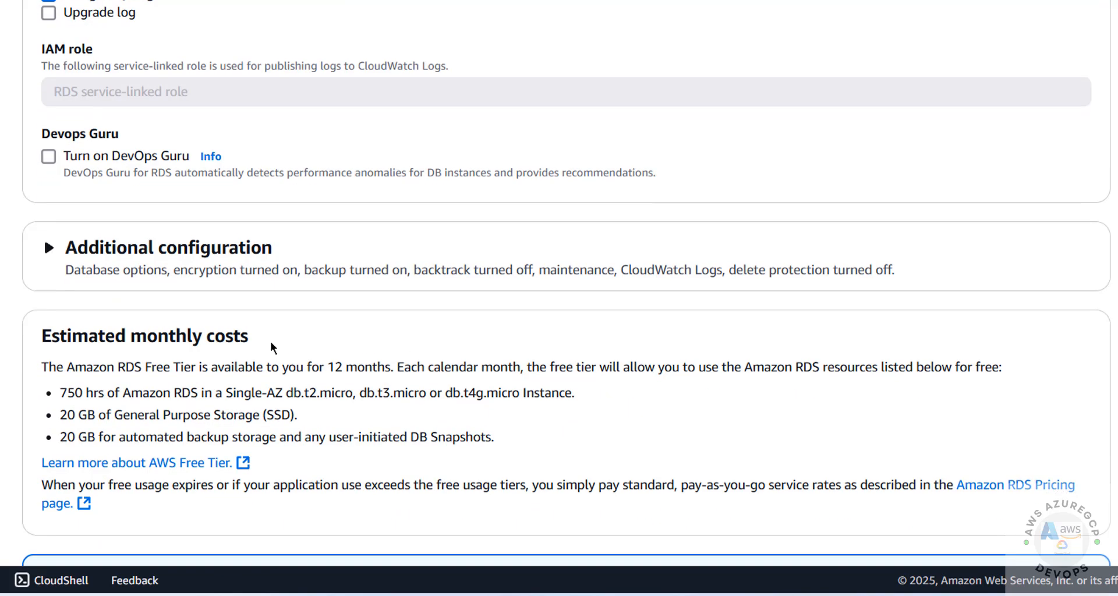
scroll(270, 341, up, 3)
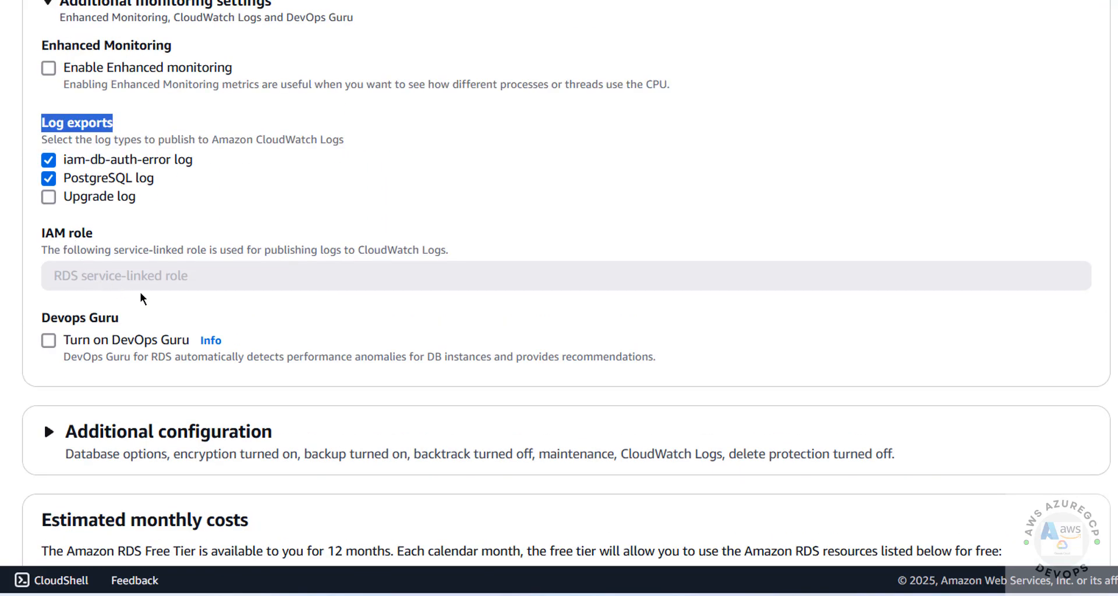
scroll(142, 293, down, 2)
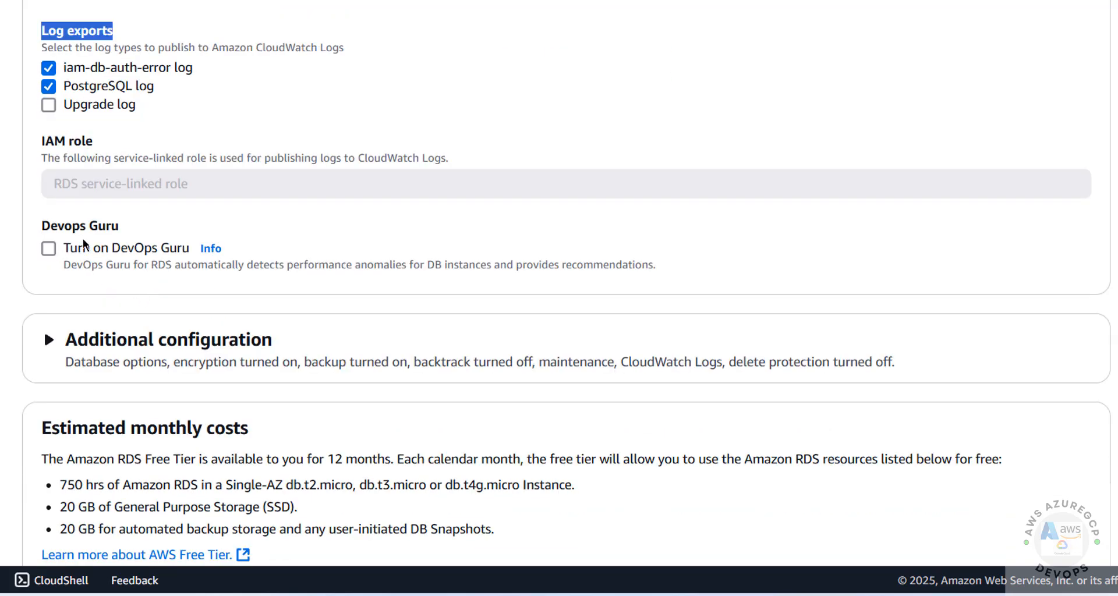
scroll(96, 309, down, 2)
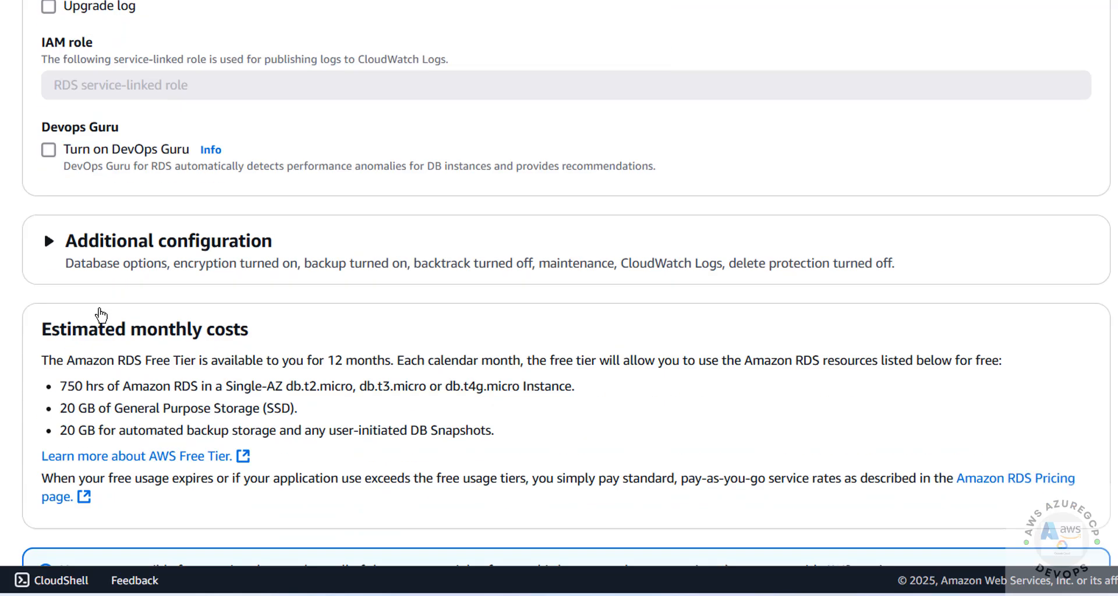
scroll(101, 315, down, 2)
- Name the initial database 'bank' and keep the default.postgres17 parameter group
click(56, 138)
click(64, 244)
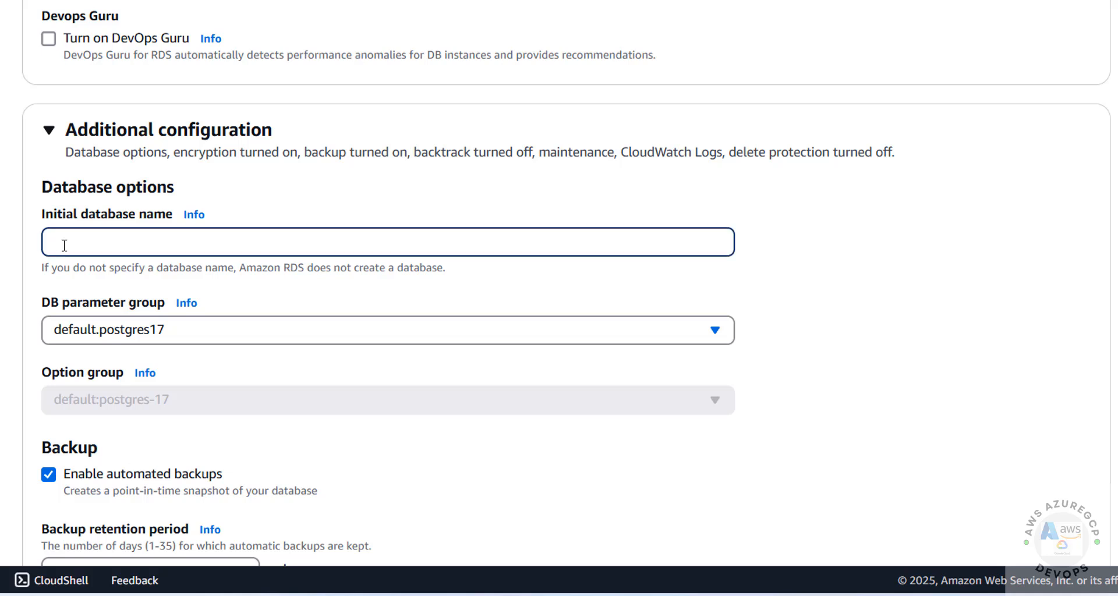
text(bank)
drag(106, 243, 47, 241)
click(86, 324)
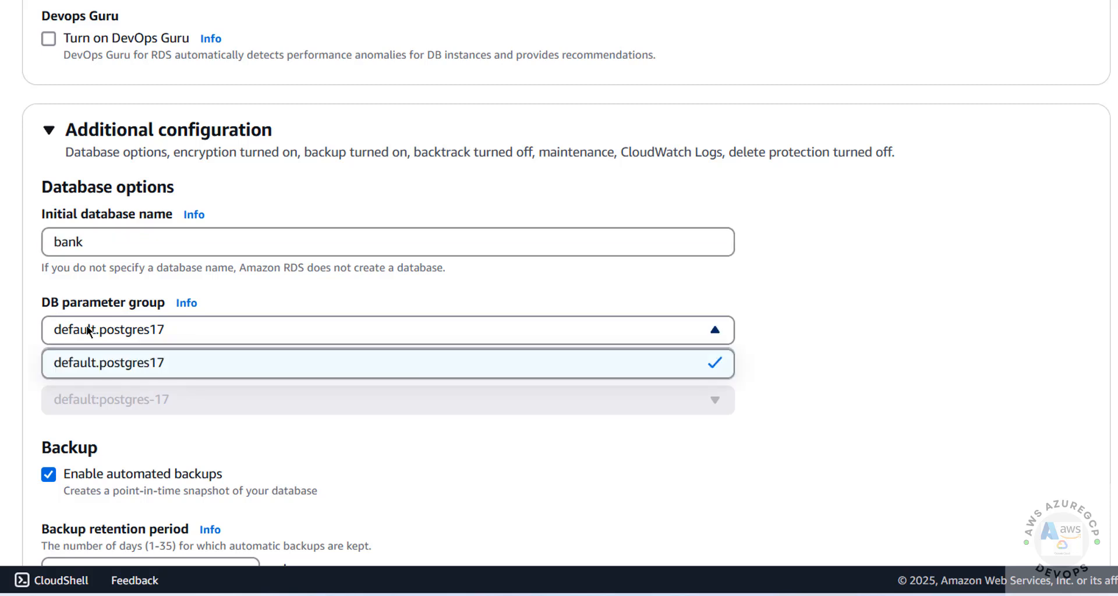
click(86, 324)
click(86, 325)
click(86, 325)
- Keep automated backups enabled with 1-day retention and deletion protection off
scroll(85, 326, down, 3)
scroll(95, 324, down, 3)
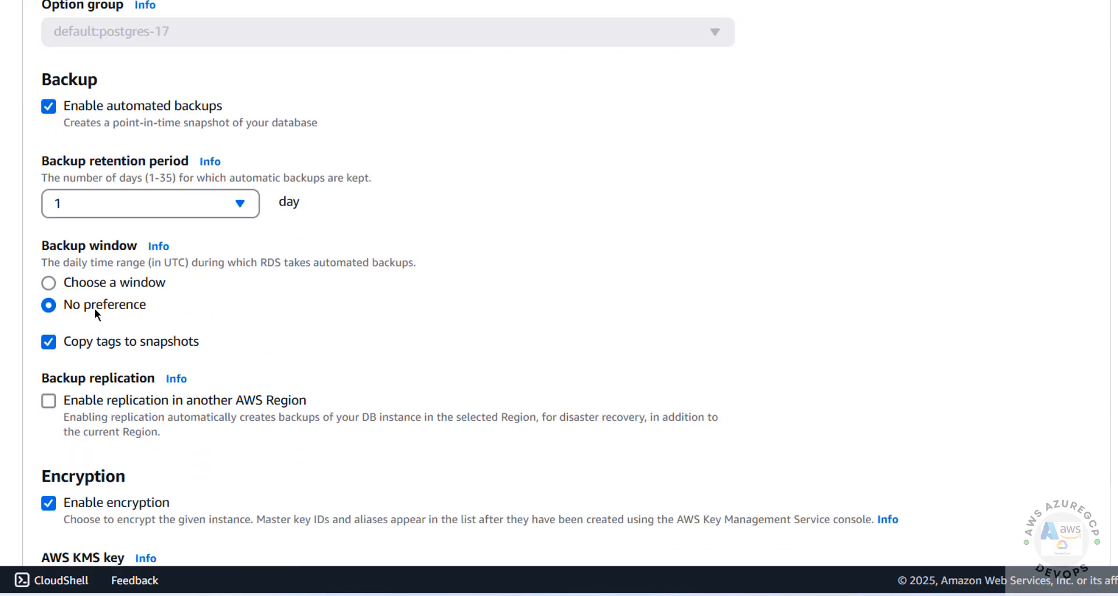
click(53, 109)
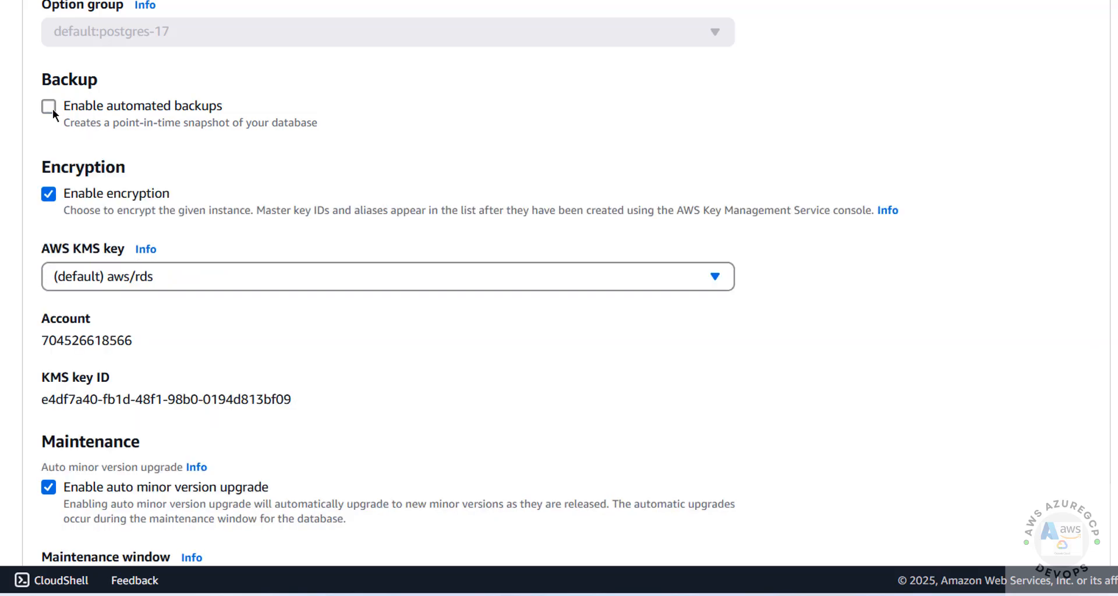
click(52, 109)
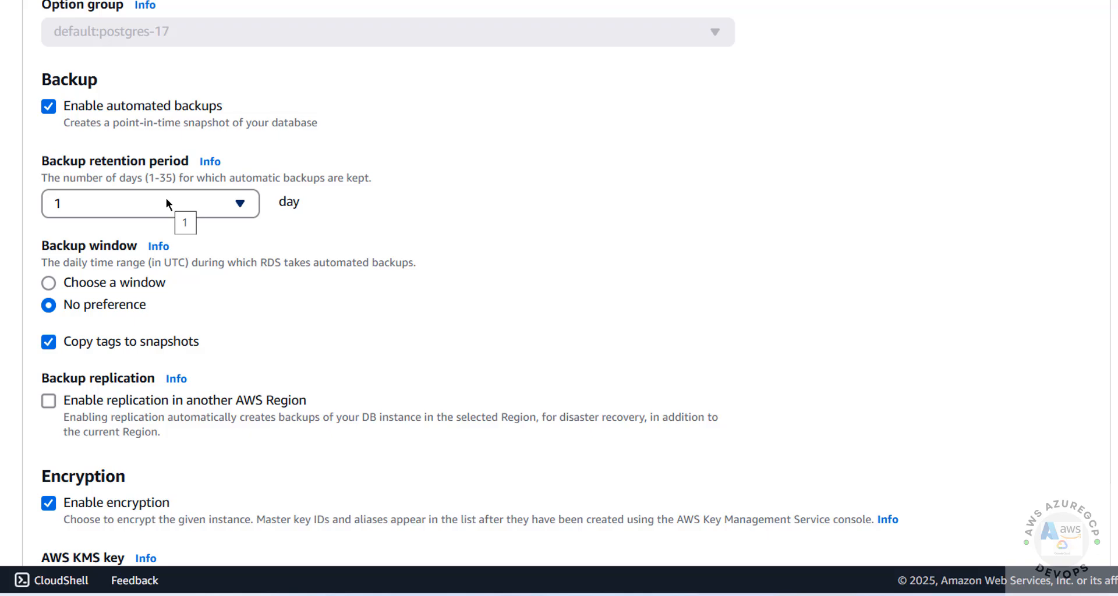
click(193, 201)
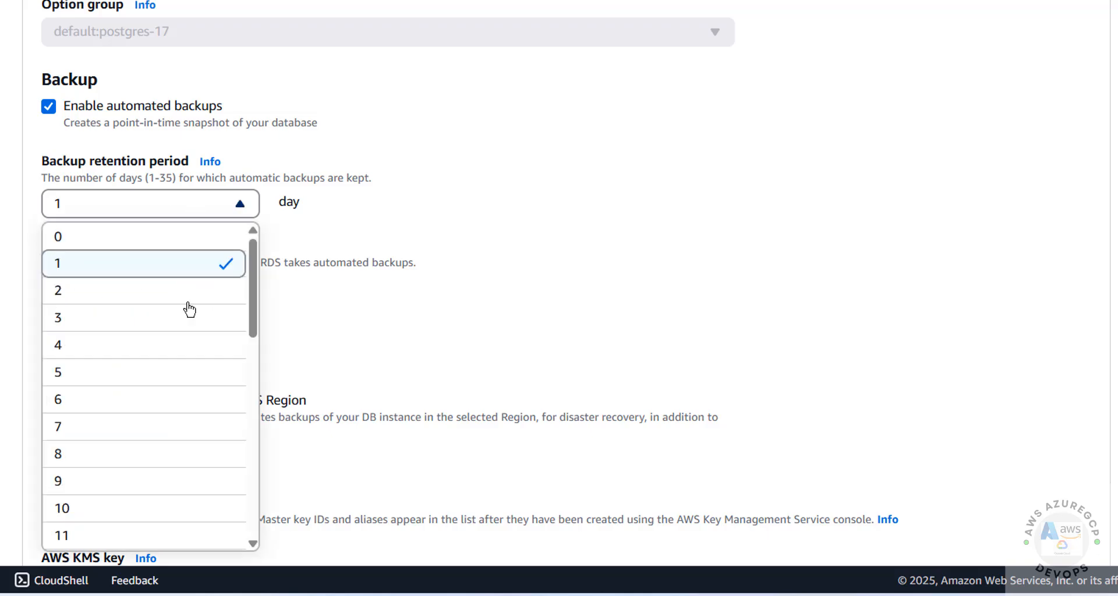
scroll(185, 309, down, 10)
click(484, 290)
scroll(494, 282, down, 14)
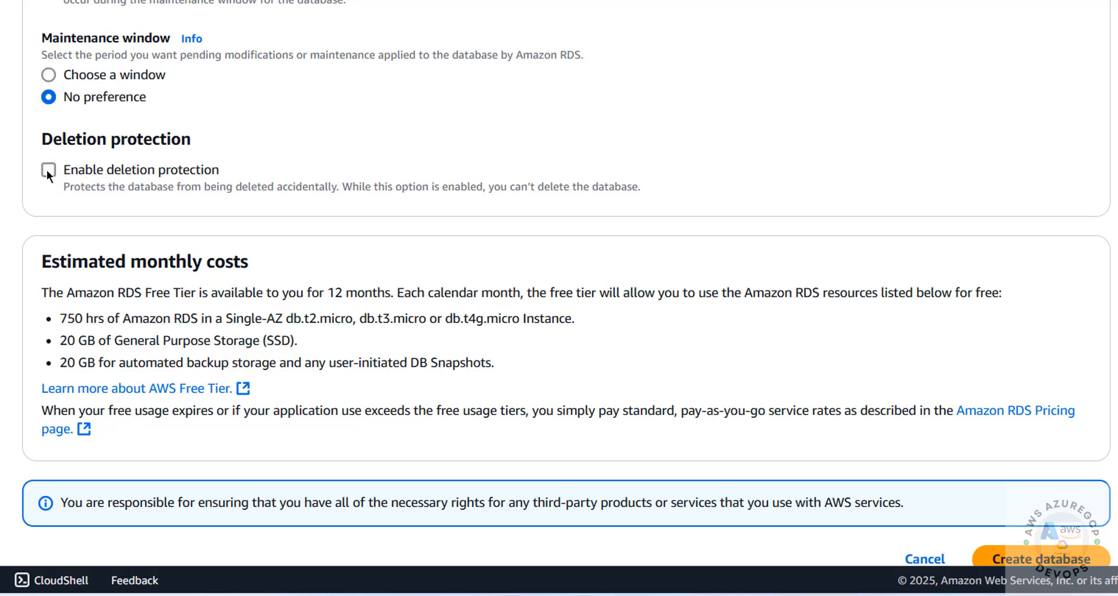
- Review the form settings and submit Create database for rdsdbpg174
scroll(434, 254, down, 1)
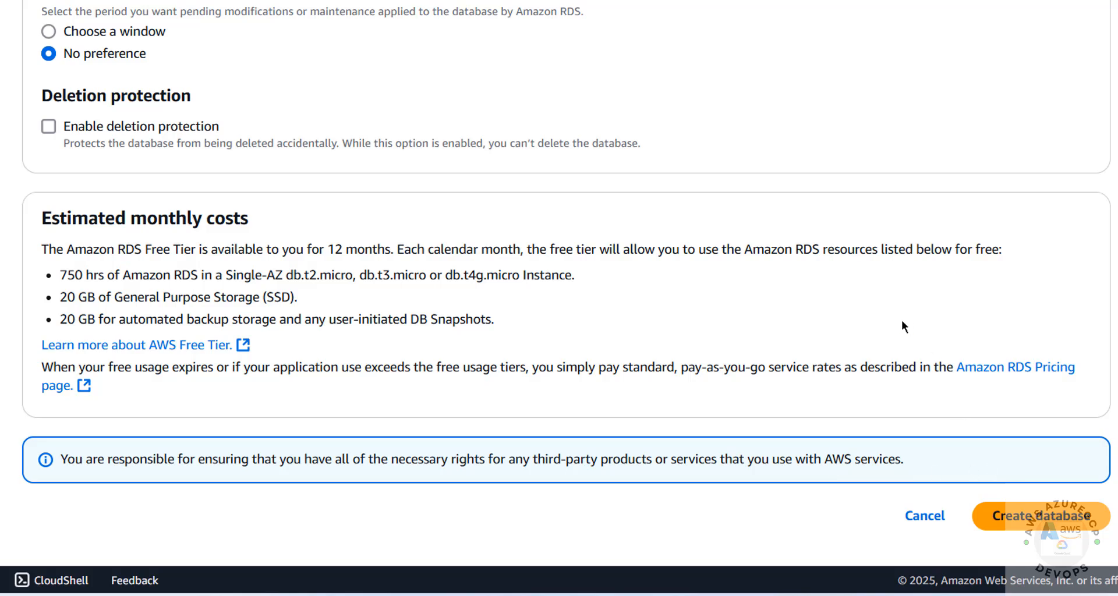
scroll(901, 327, up, 20)
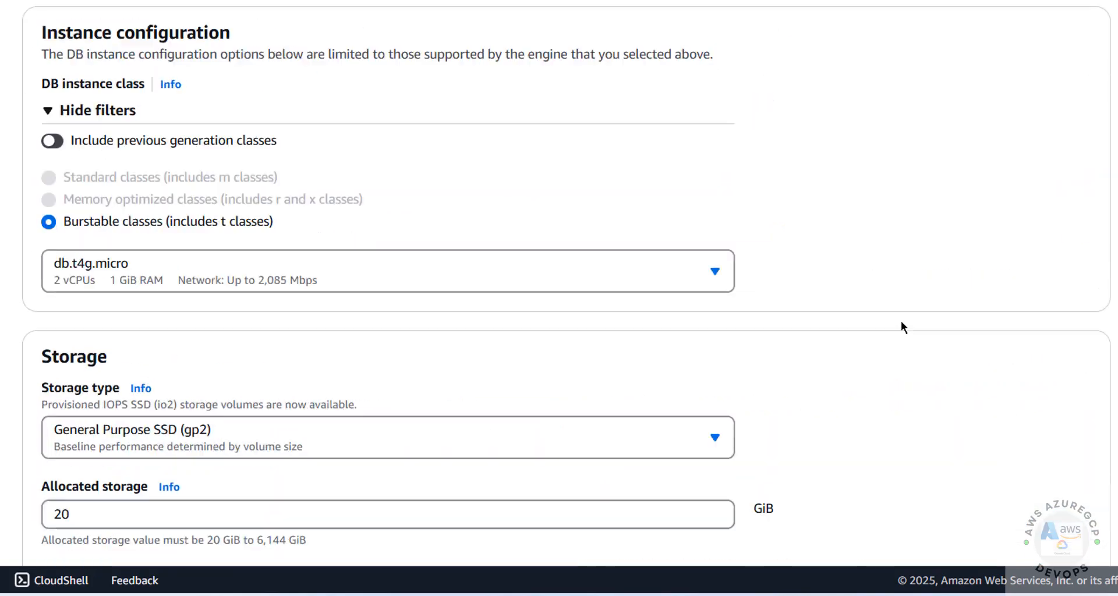
scroll(901, 323, up, 20)
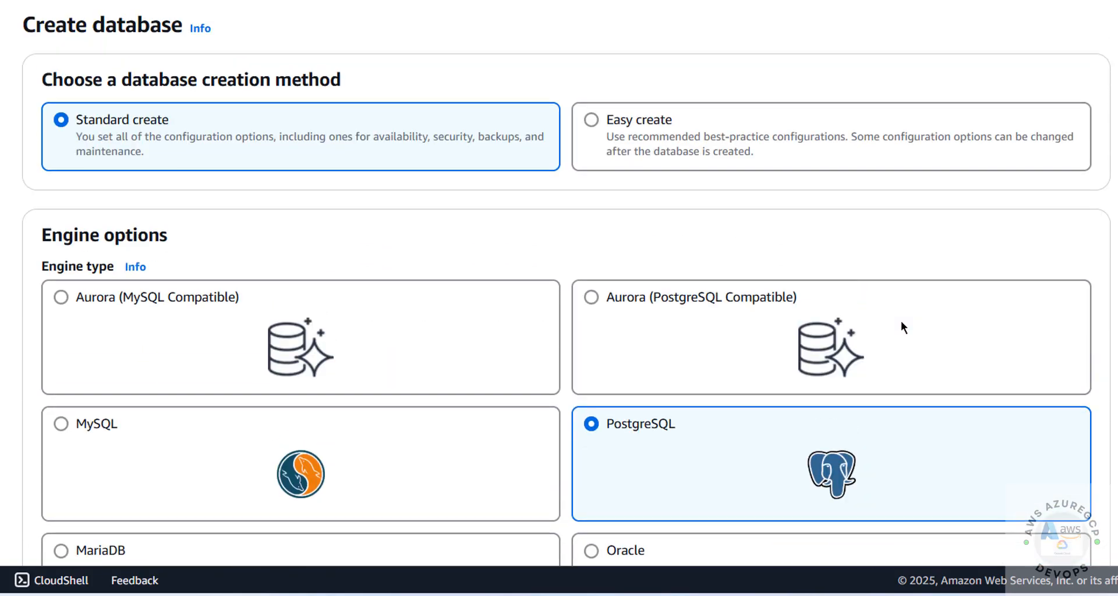
scroll(900, 320, down, 20)
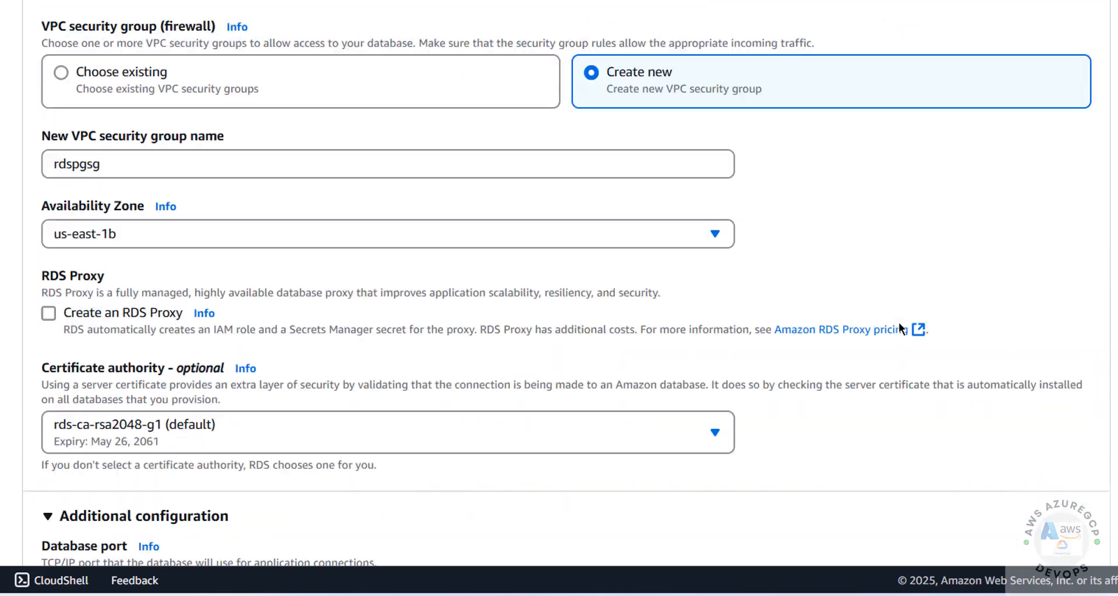
scroll(899, 329, down, 20)
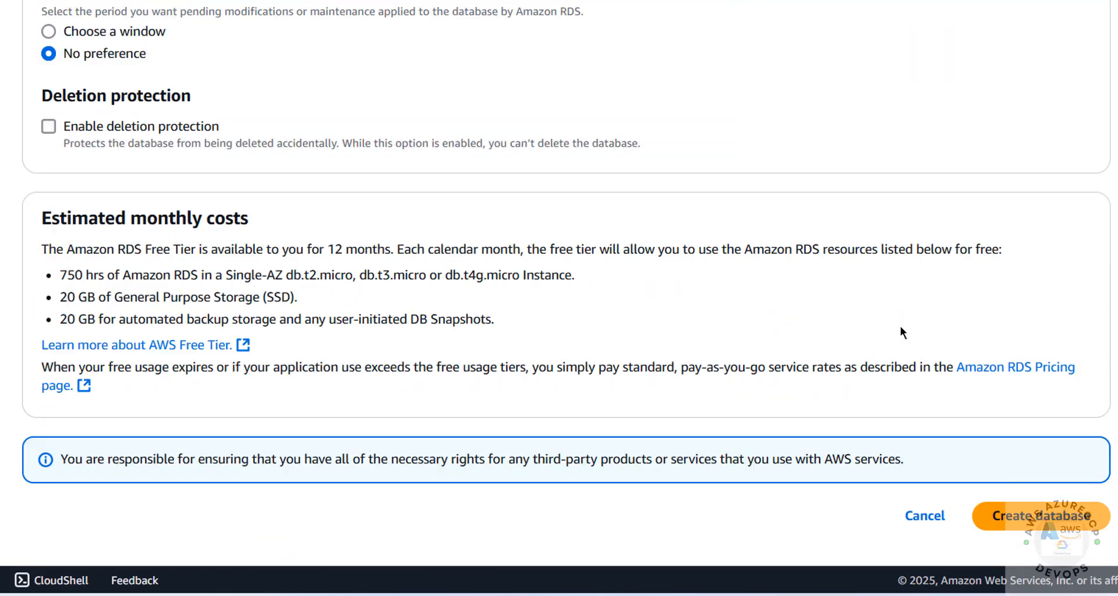
click(1009, 515)
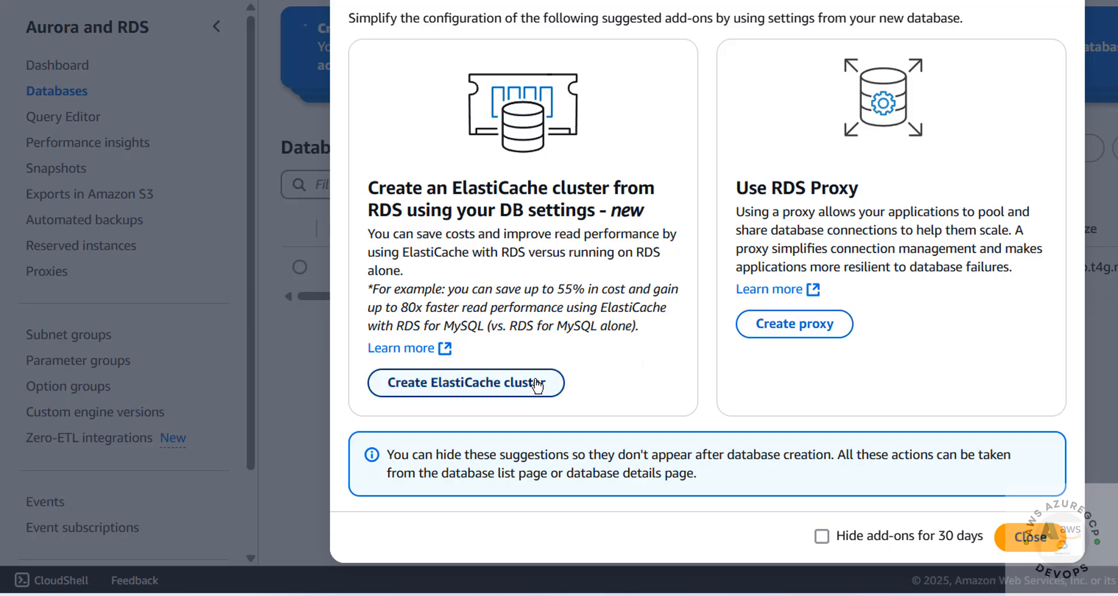
- Dismiss the add-ons prompt, view the new credentials, and collapse the stacked notifications
click(1029, 537)
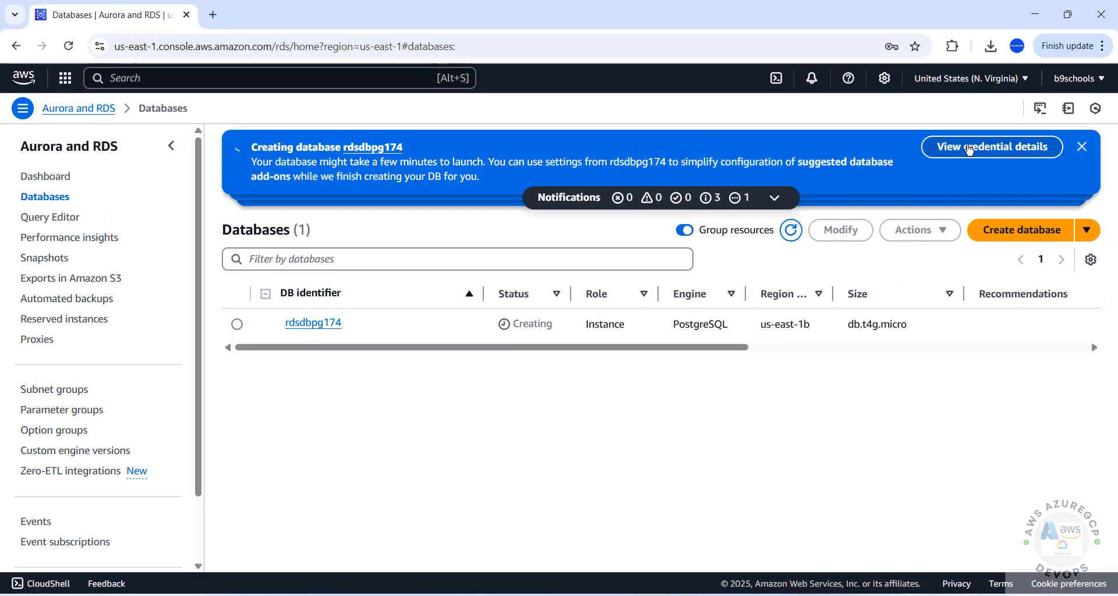
click(970, 149)
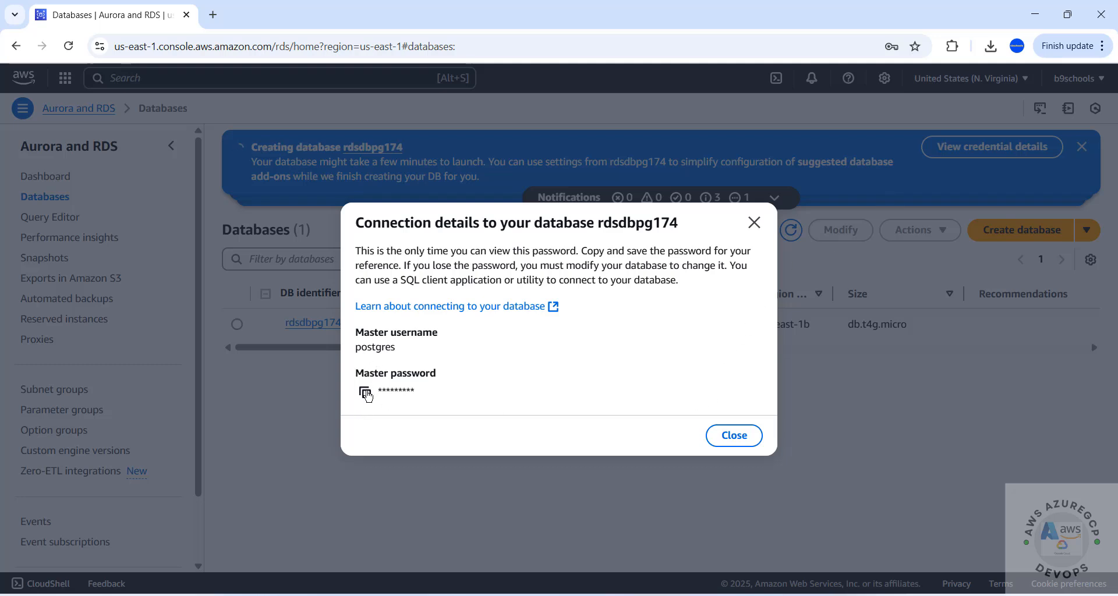
click(727, 438)
click(776, 199)
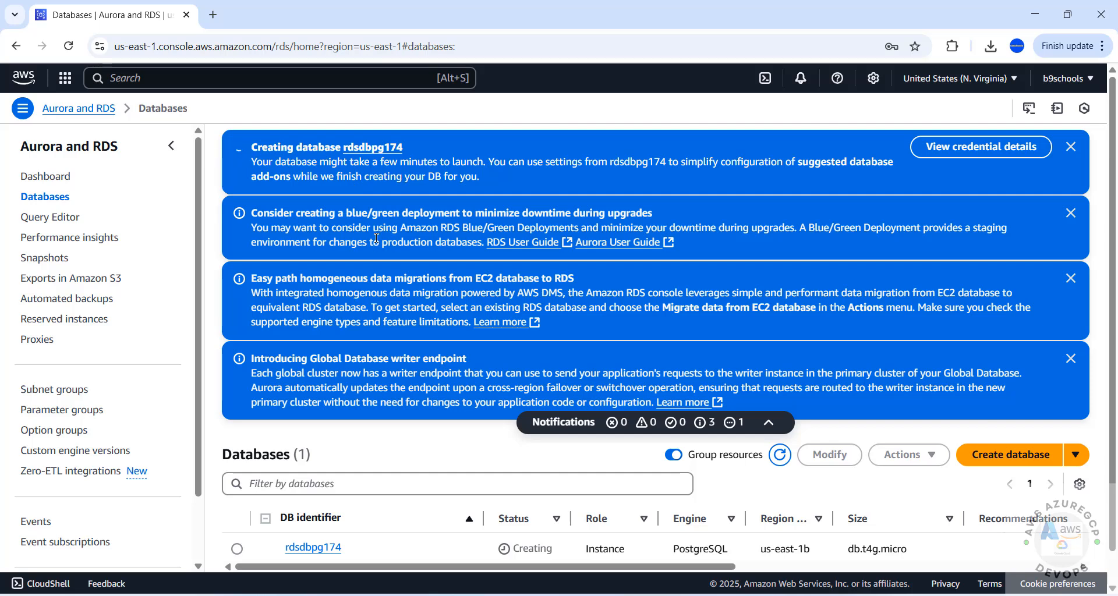
click(629, 428)
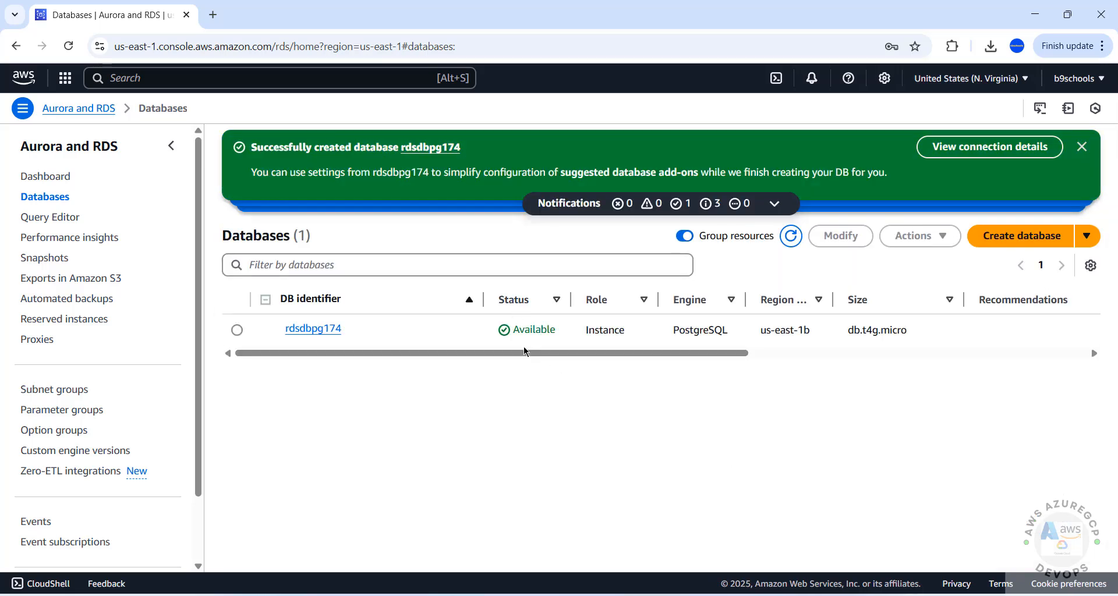
- Open rdsdbpg174's details, view its connection details, and scroll through Connectivity & security
click(317, 330)
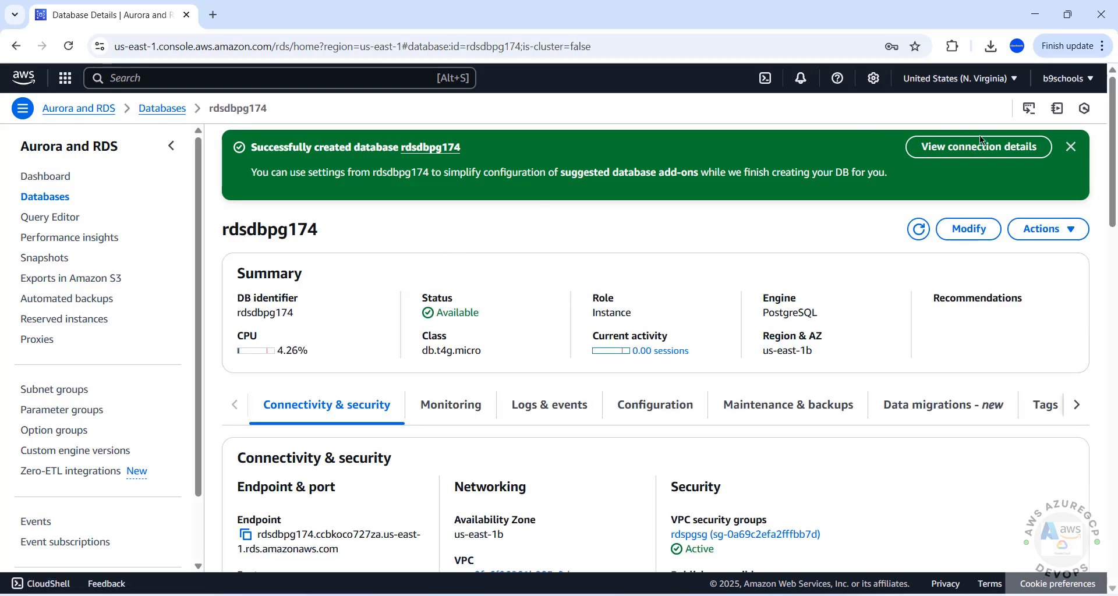
click(966, 149)
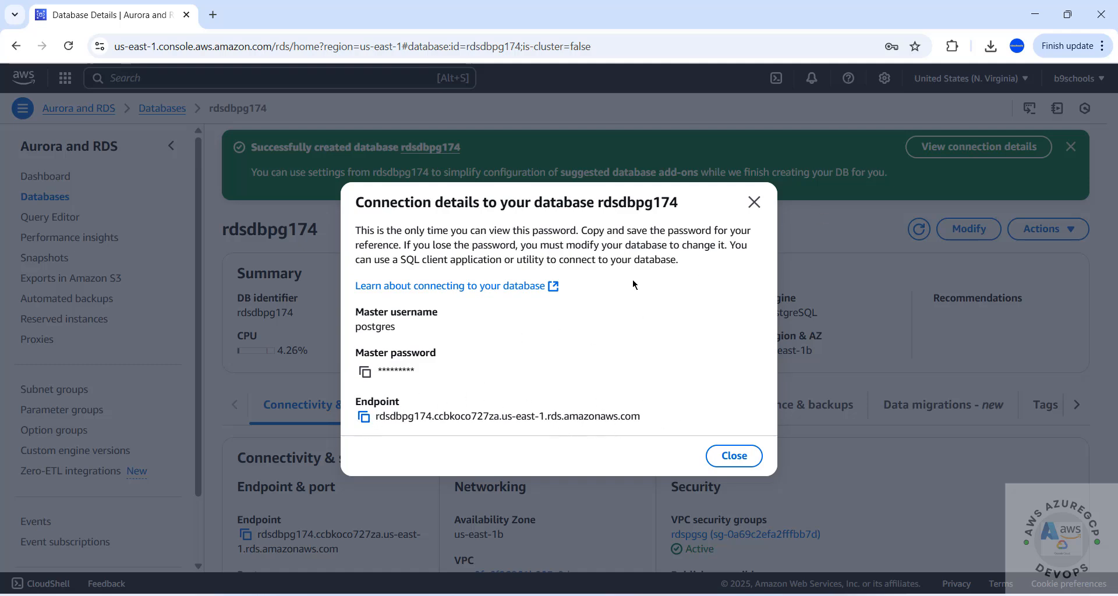
click(755, 203)
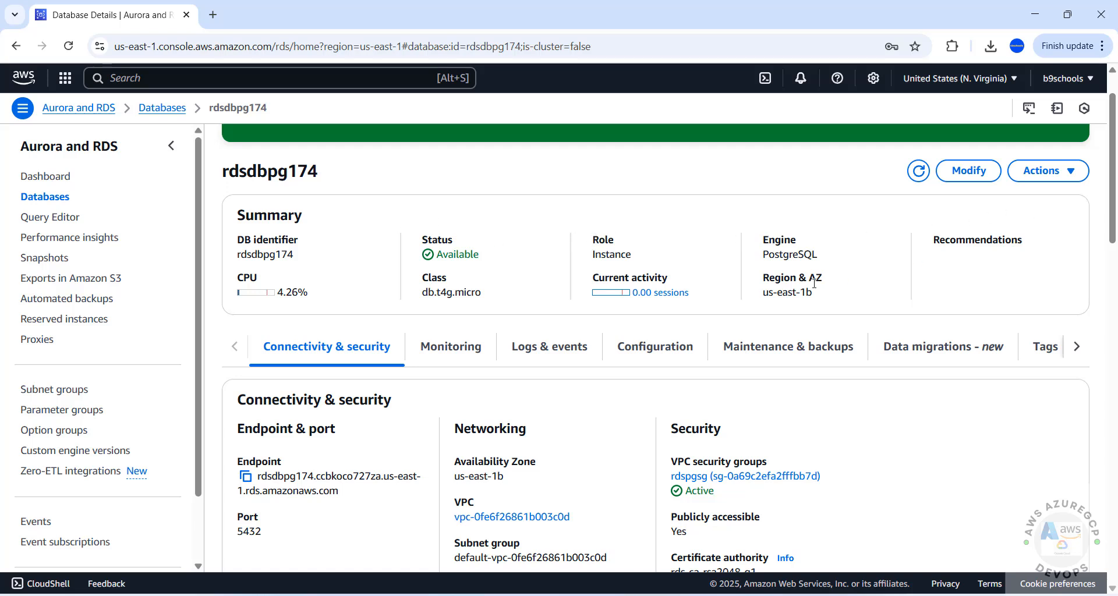
drag(1113, 209, 1106, 278)
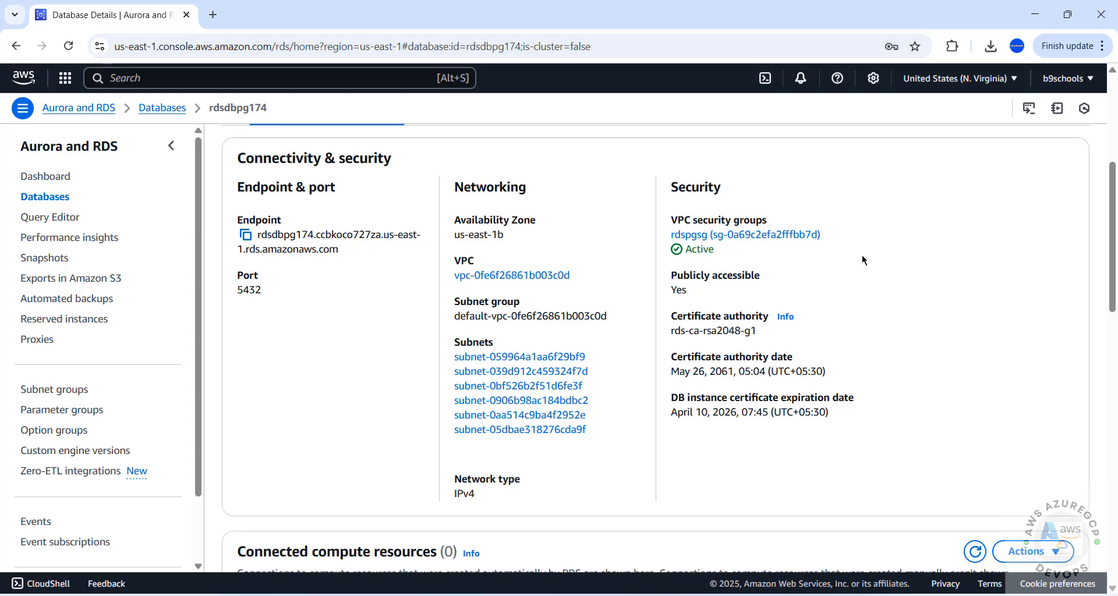
click(1112, 149)
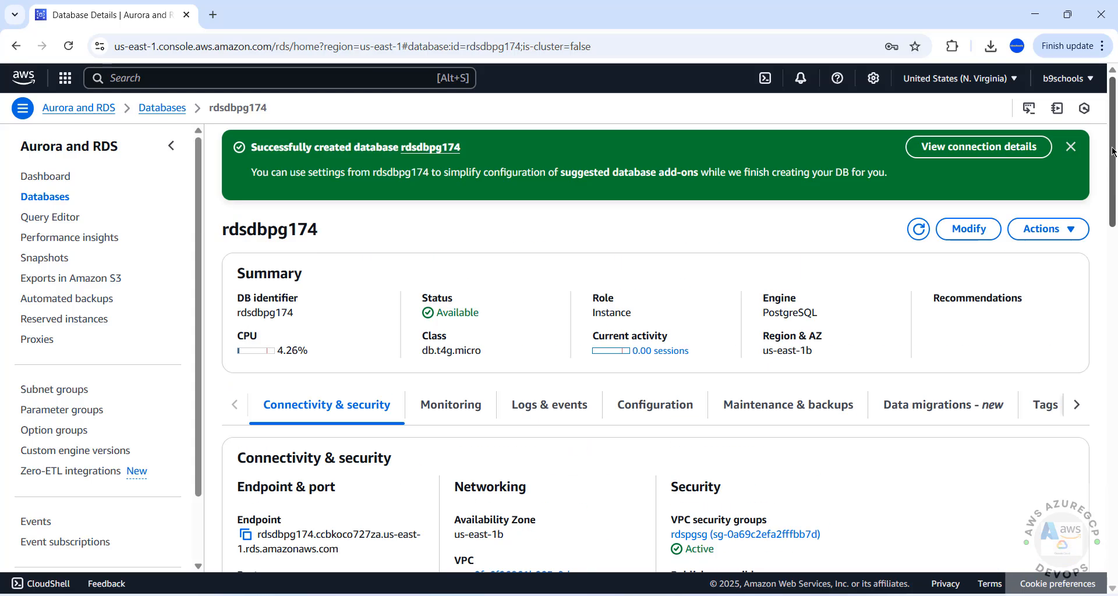
drag(1109, 147, 1110, 135)
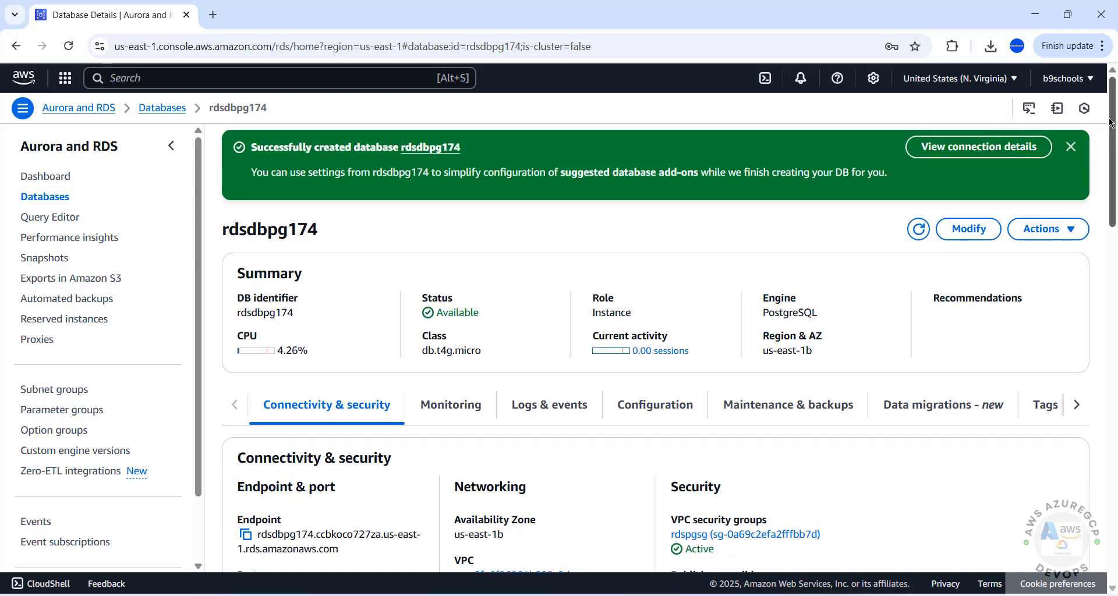
- Copy the rdsdbpg174 master password and launch Notepad via Win+R
click(968, 146)
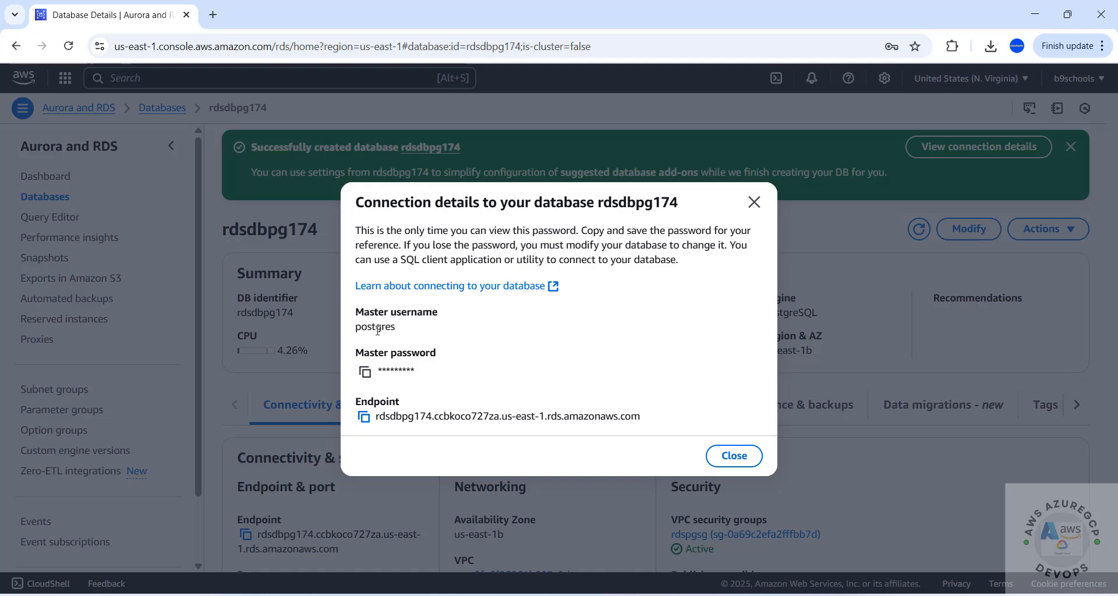
click(365, 373)
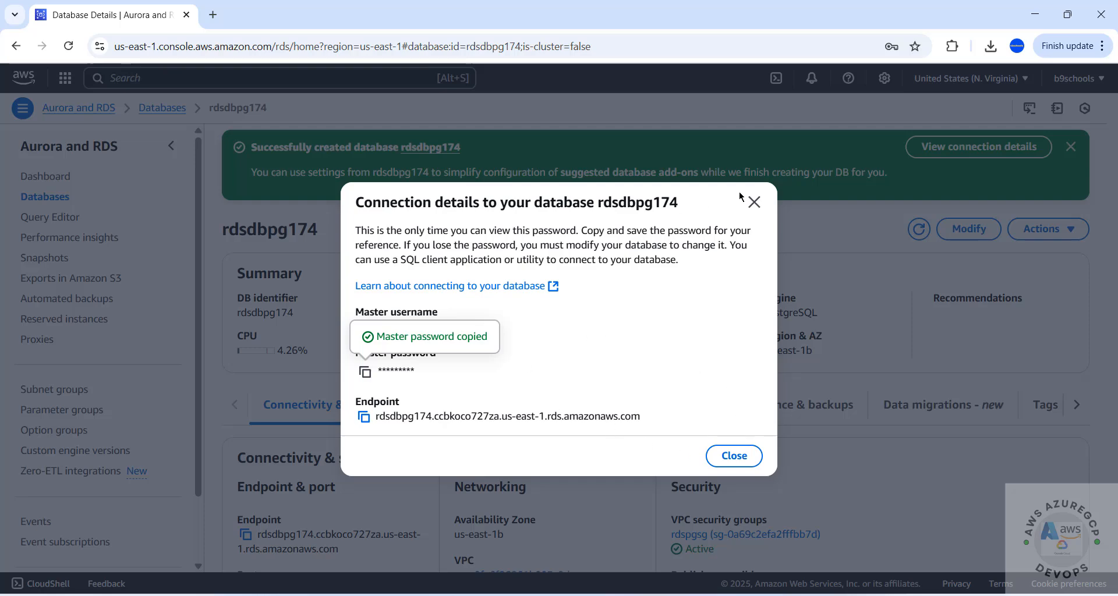
click(754, 202)
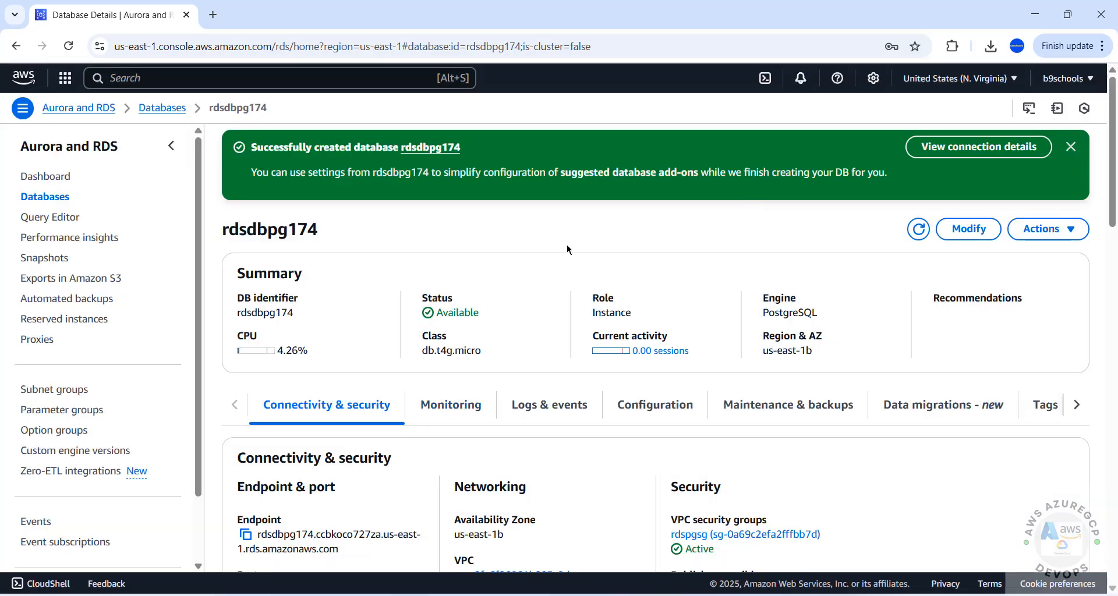
key(super+r)
text(notepad)
key(Return)
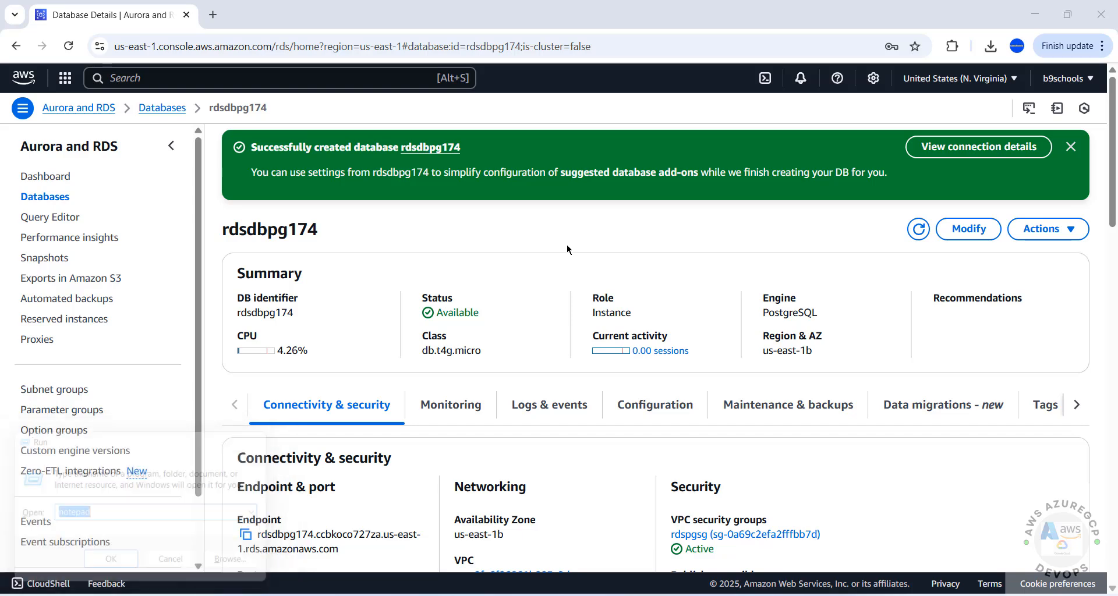
- Copy the rdsdbpg174 endpoint and search the Start menu for pgAdmin
click(645, 6)
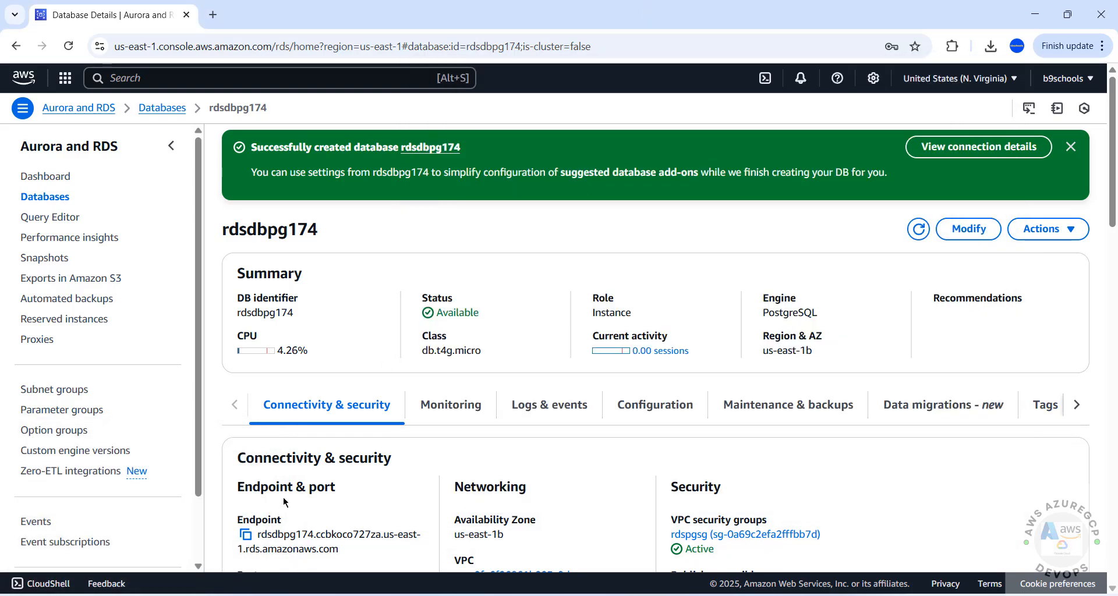
click(245, 535)
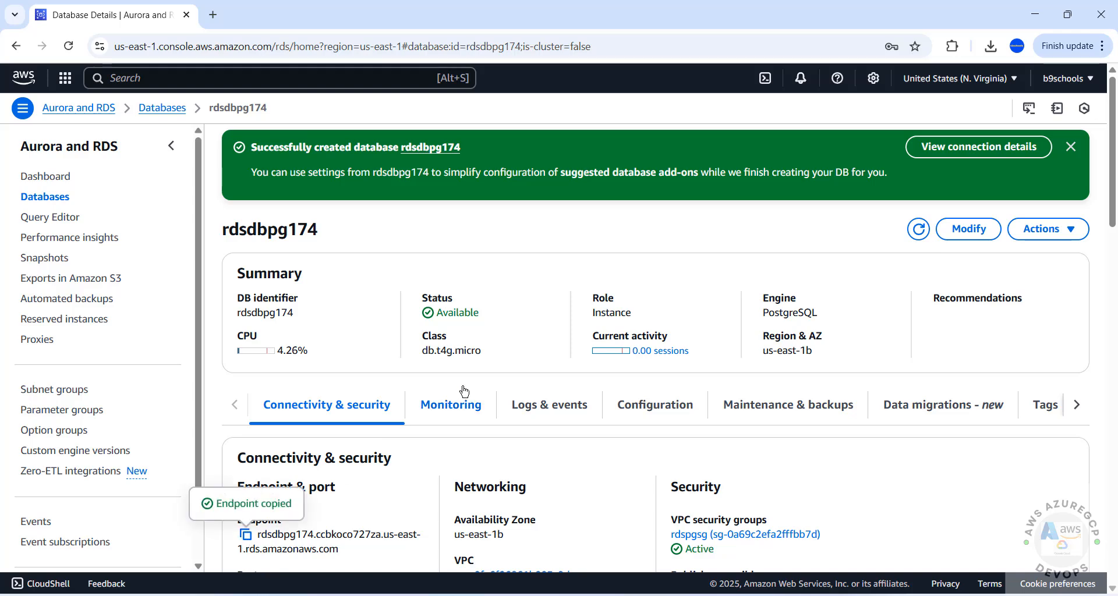
key(super)
text(p)
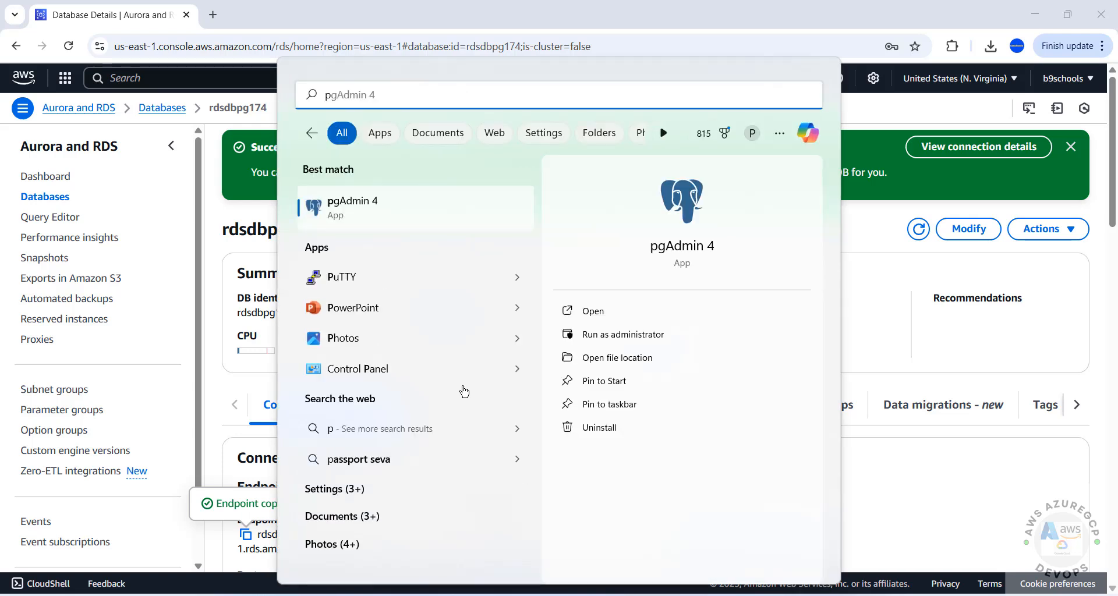
- Launch pgAdmin 4 and open a Command Prompt window
click(388, 207)
key(super+r)
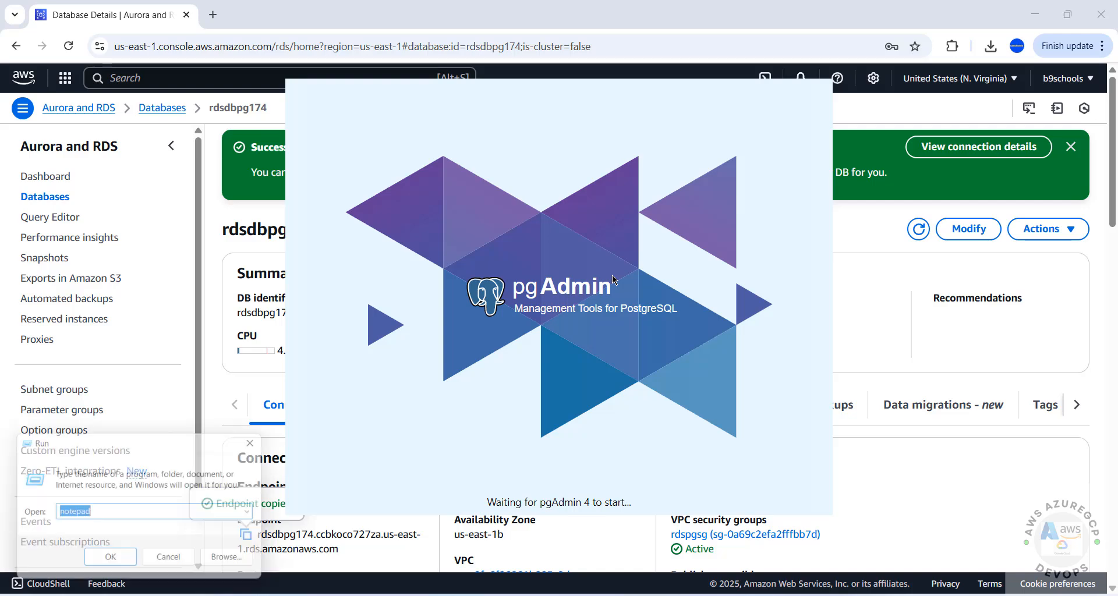
text(cmd)
key(Return)
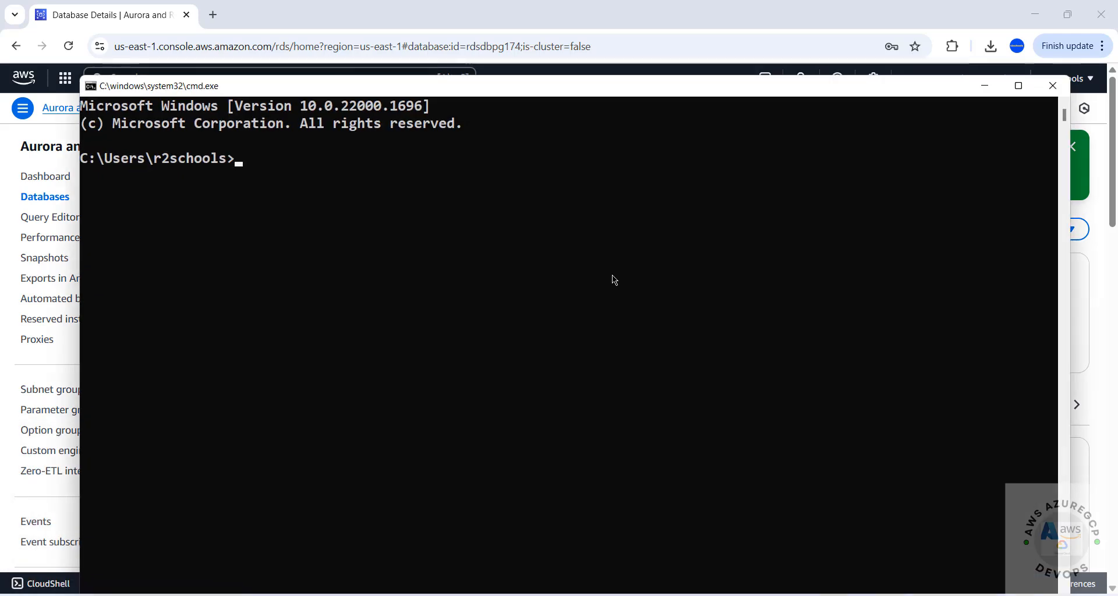
- Run psql -h <endpoint> -U potgres -d postgres and submit the password, which fails
text(psql -h)
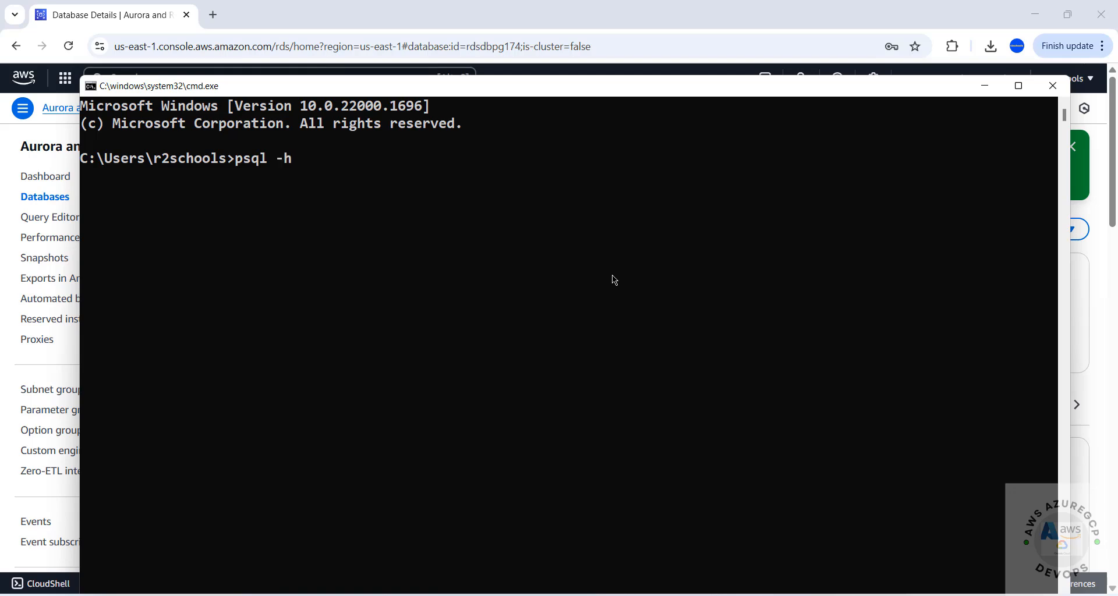
key(ctrl+v)
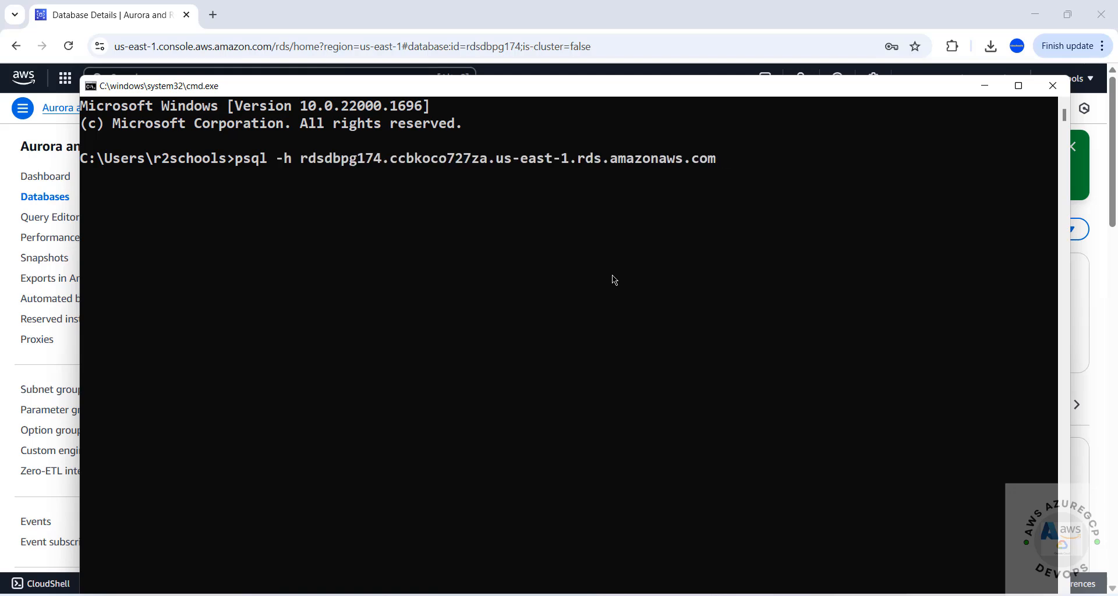
text(-U)
text(pos)
key(BackSpace)
text(tgres -d postgres)
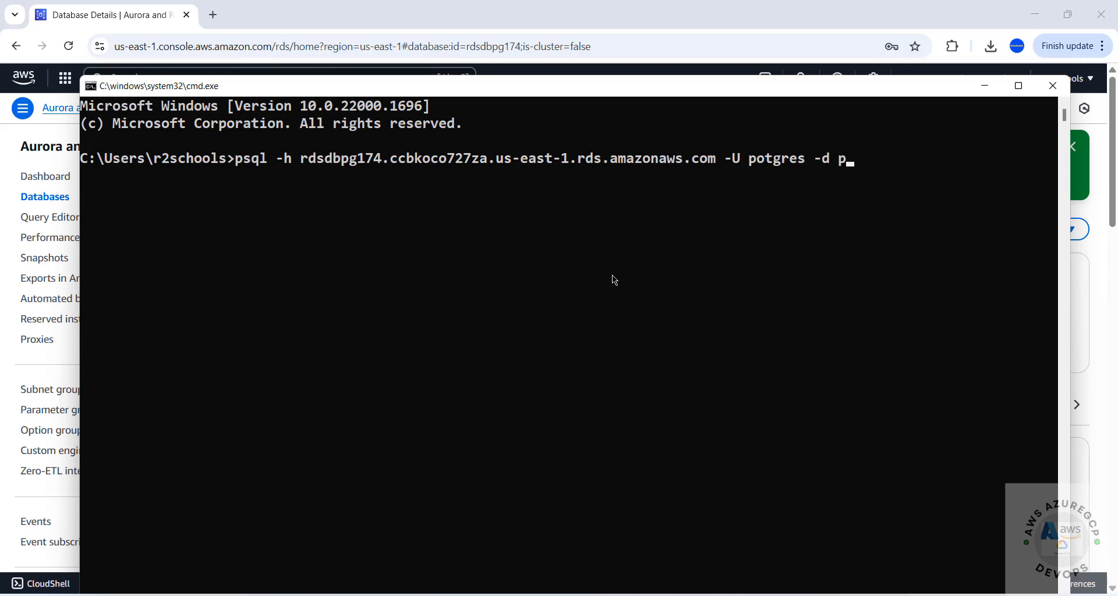
key(Return)
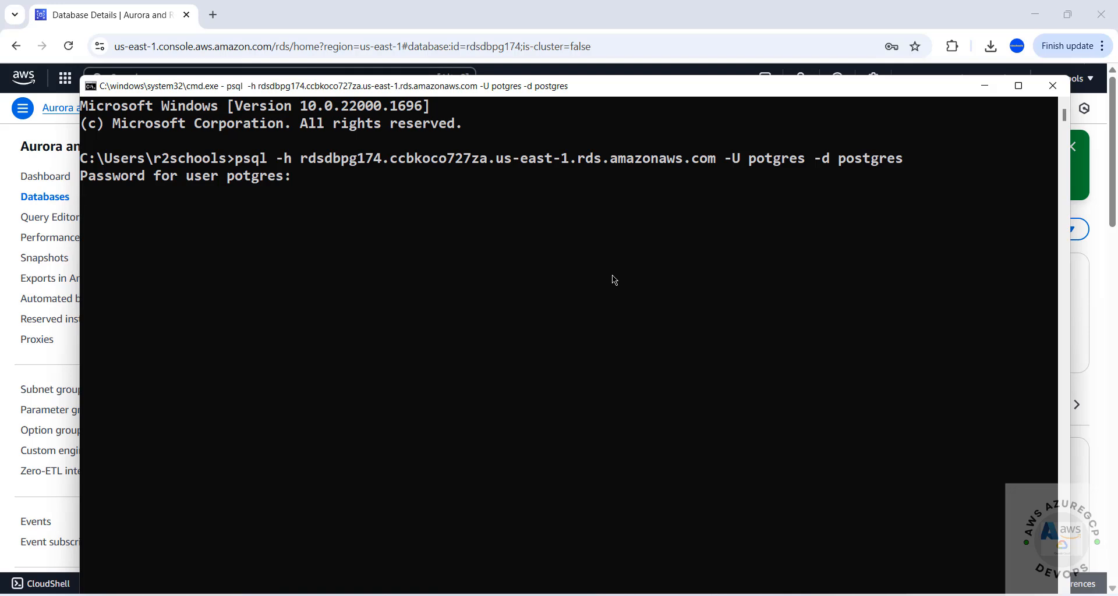
key(Return)
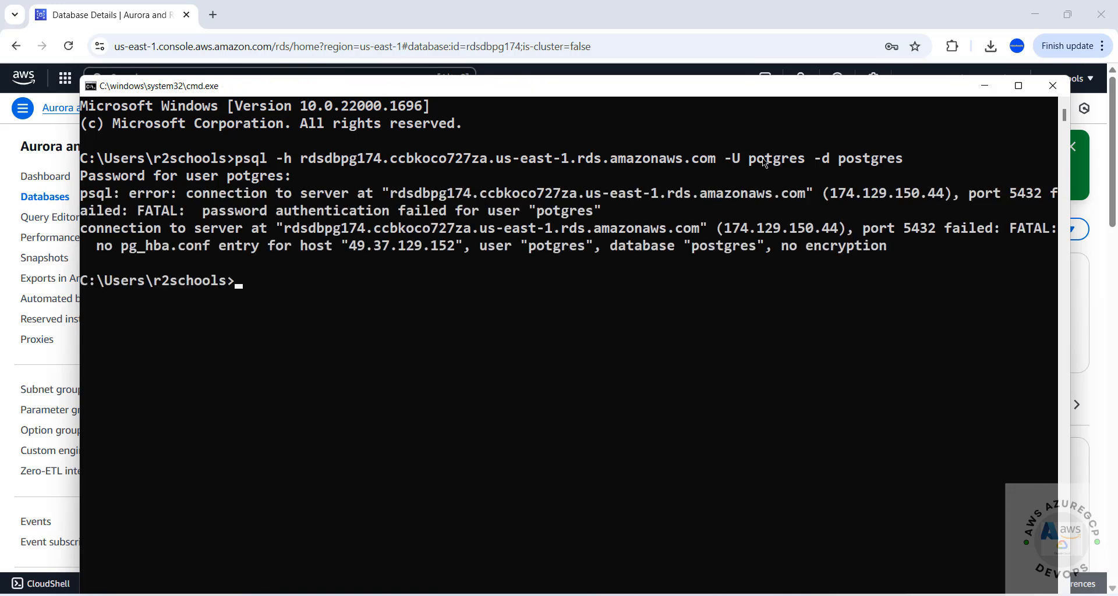
- Correct the psql user to postgres, reconnect with the password, and list databases with \l
key(Up)
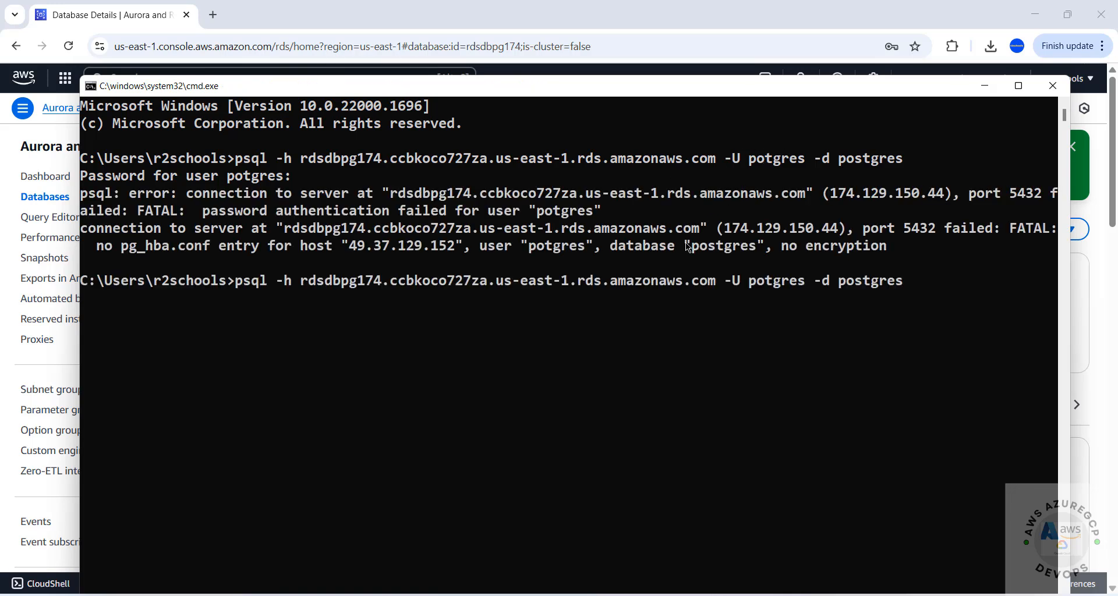
key(Left)
key(Left)
key(Left)
key(Left)
key(Left)
key(Left)
key(Left)
key(Left)
key(Left)
key(Left)
key(Left)
key(Left)
key(Left)
key(Left)
key(Left)
key(Left)
key(Left)
text(s)
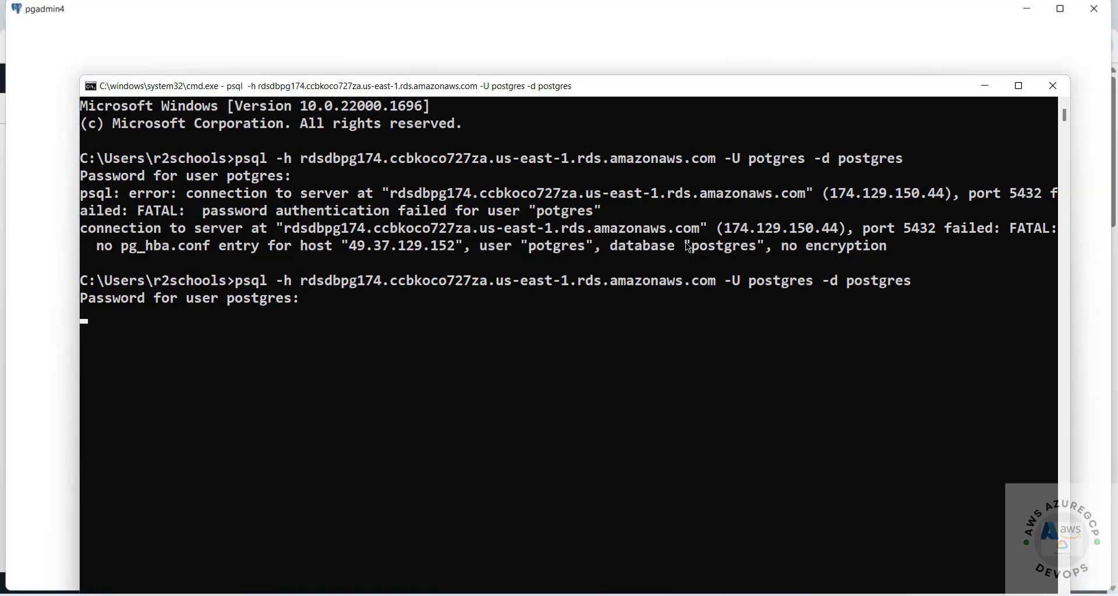
key(Return)
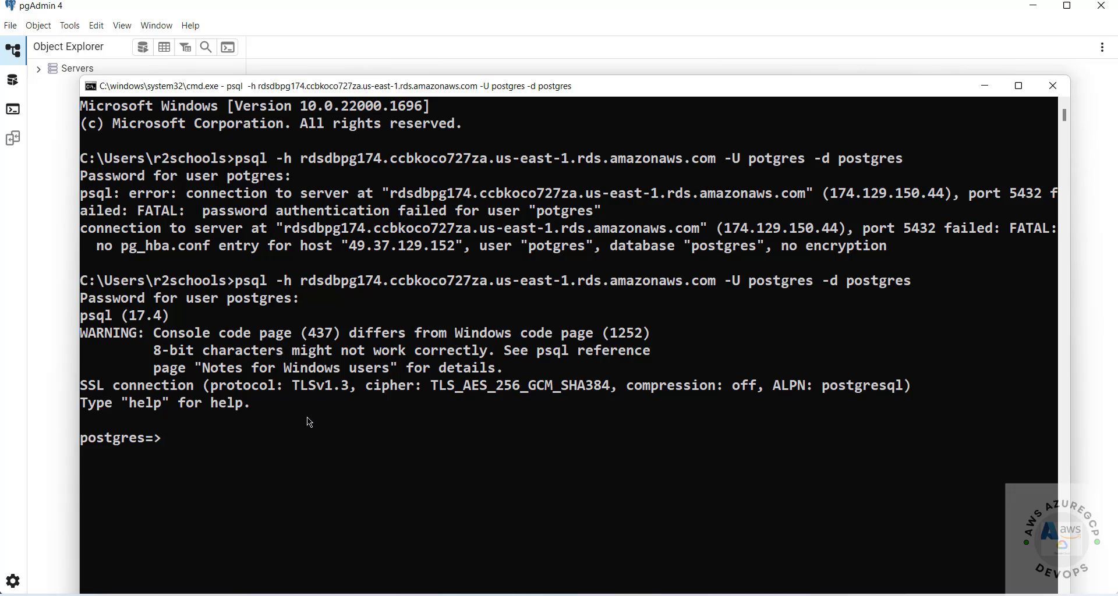
text(\l)
key(Return)
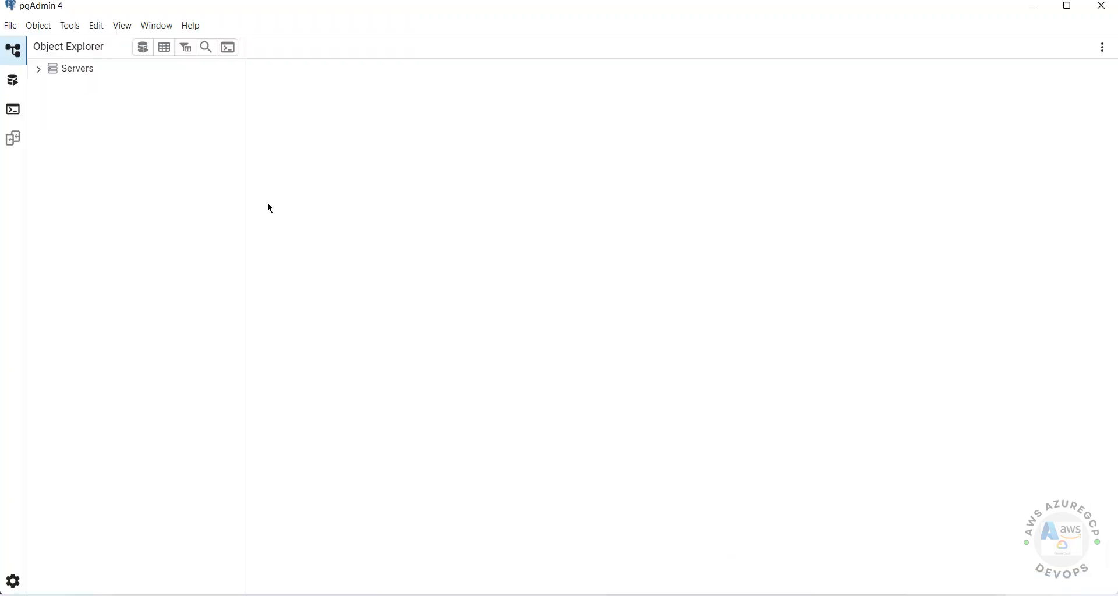
- Start registering a new pgAdmin server named awsrds174
click(82, 69)
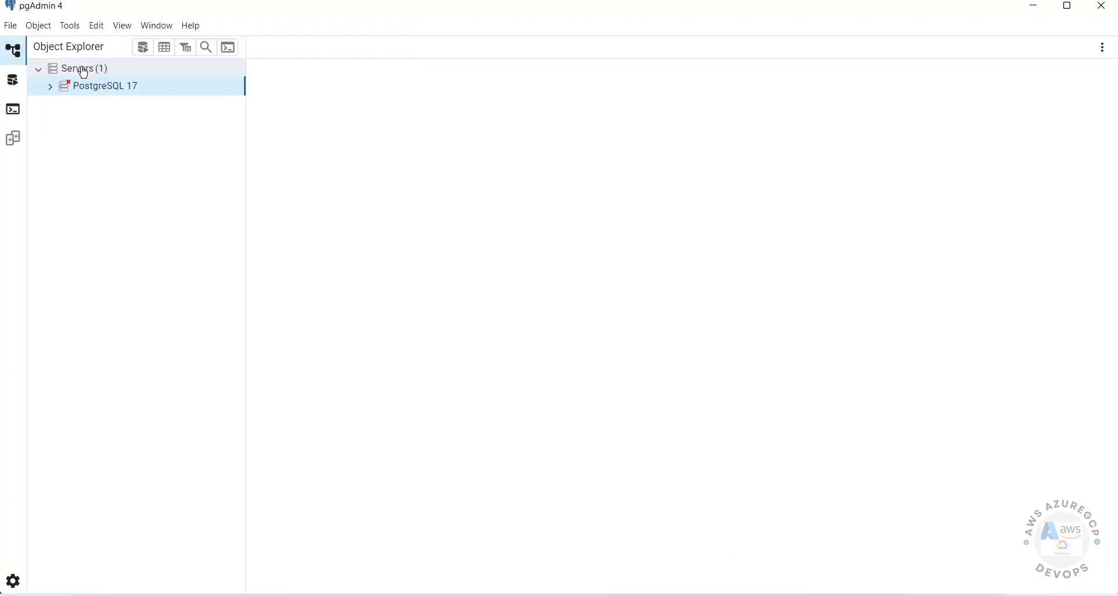
right_click(83, 72)
mouse_move(120, 80)
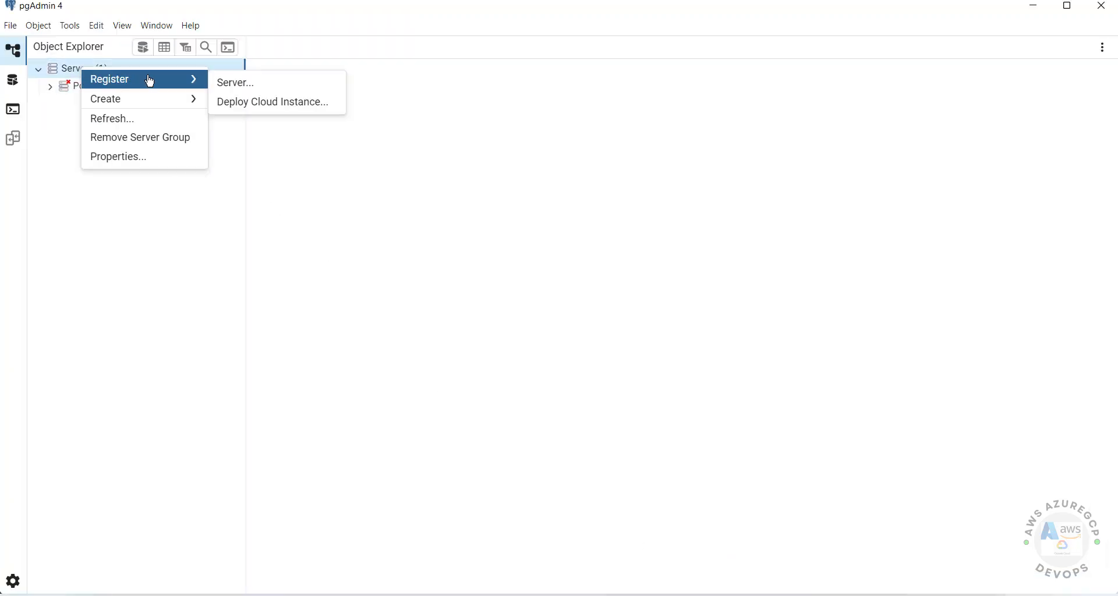
click(236, 82)
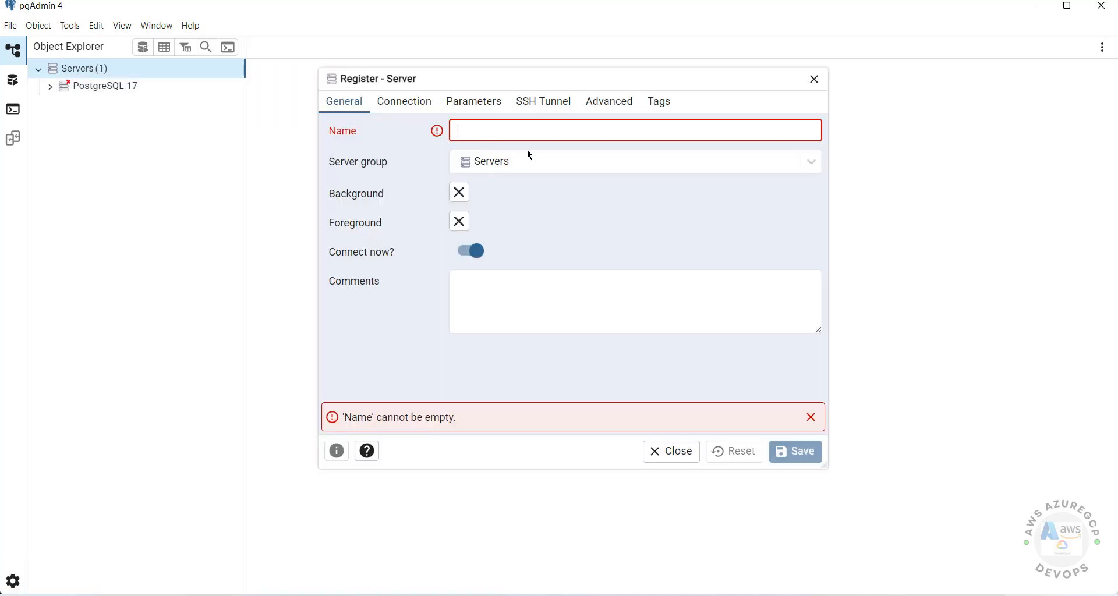
text(rdsdbpg174.ccbkoco727za.us-east-1.rds.amazonaws.com)
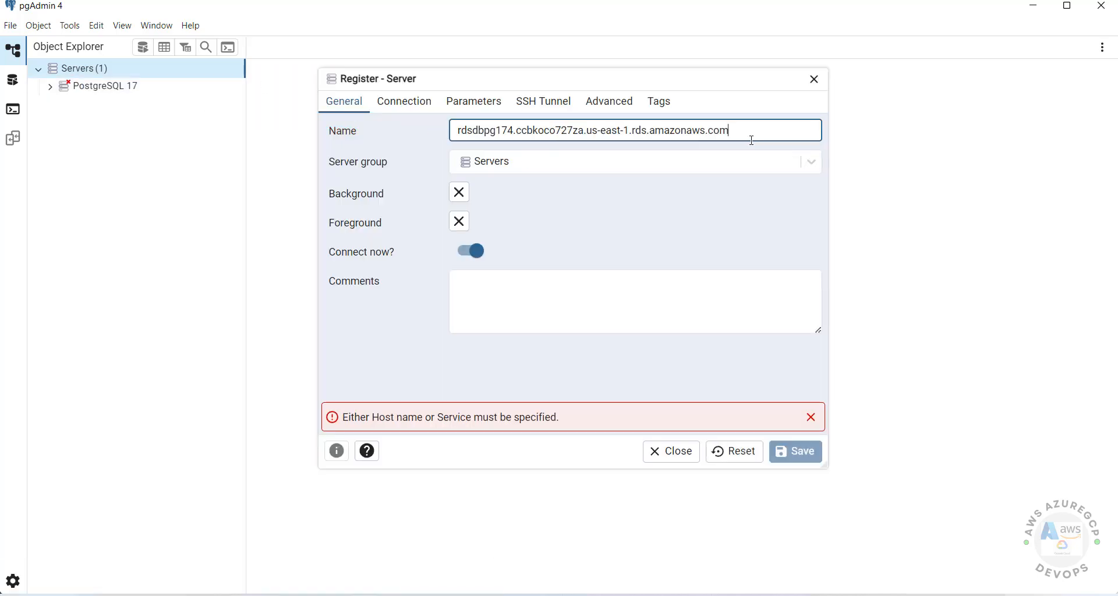
drag(752, 141, 407, 149)
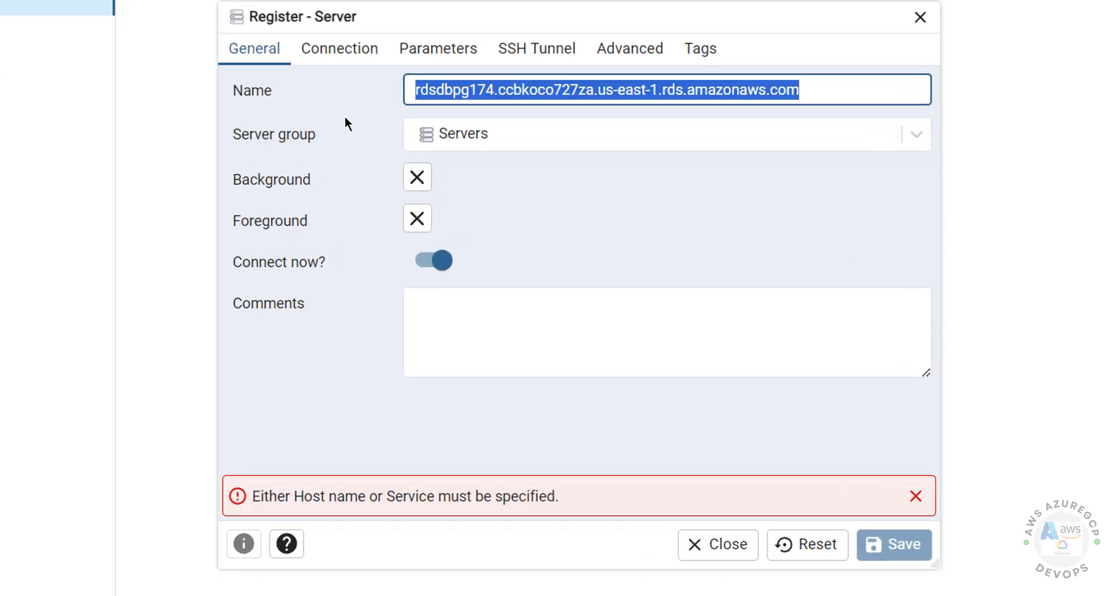
text(awsrds174)
- Set the host to the RDS endpoint on port 5432, enter the password, and save
click(337, 50)
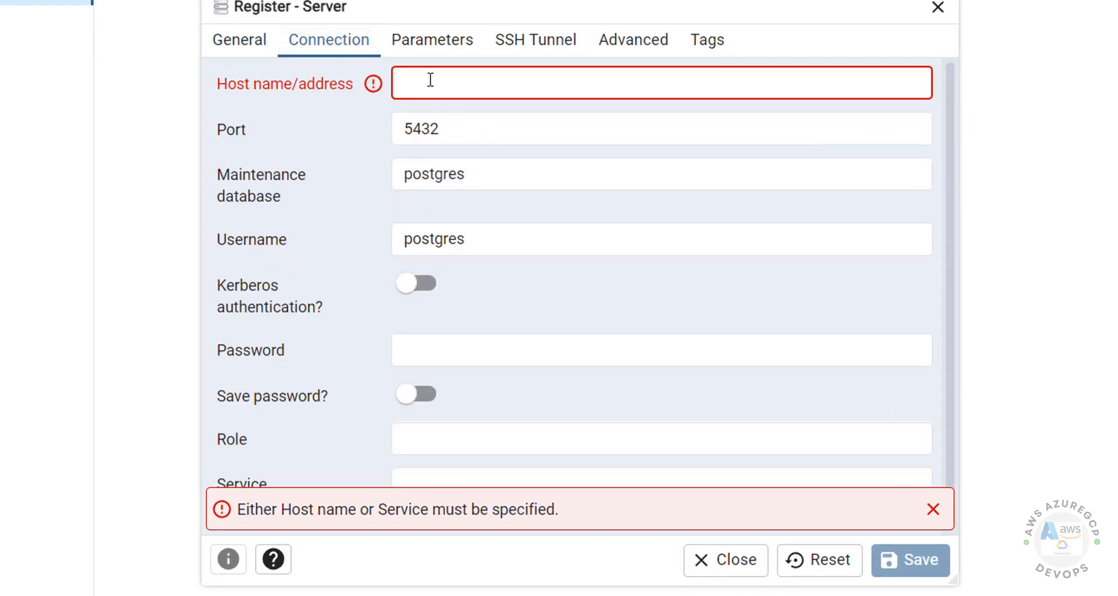
click(430, 80)
text(rds-dbpg174.ccbkoco727za.us-east-1.rds.amazonaws.com)
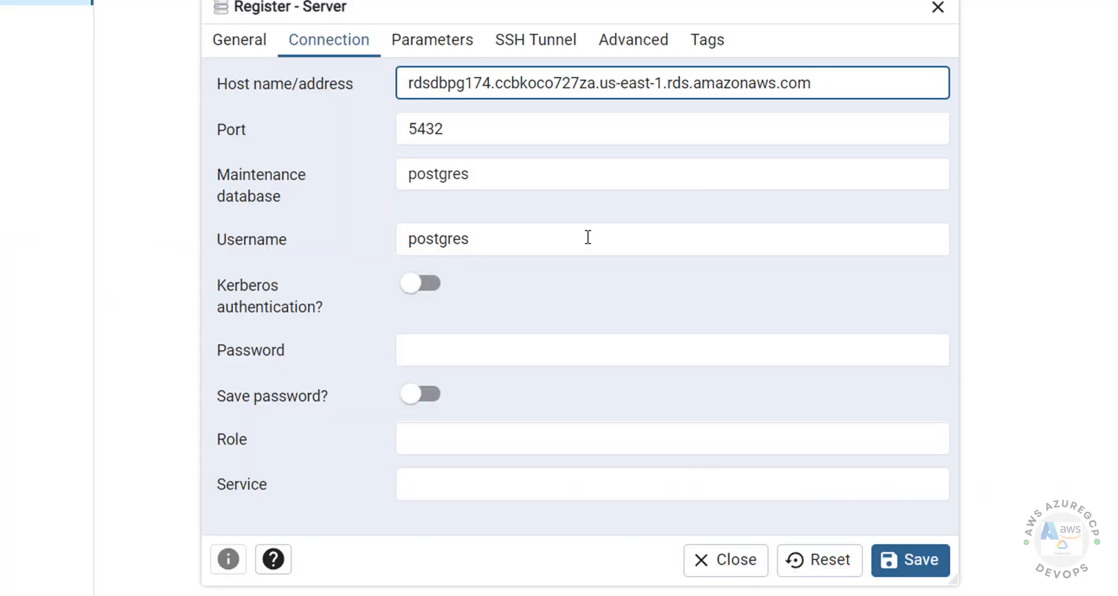
click(572, 184)
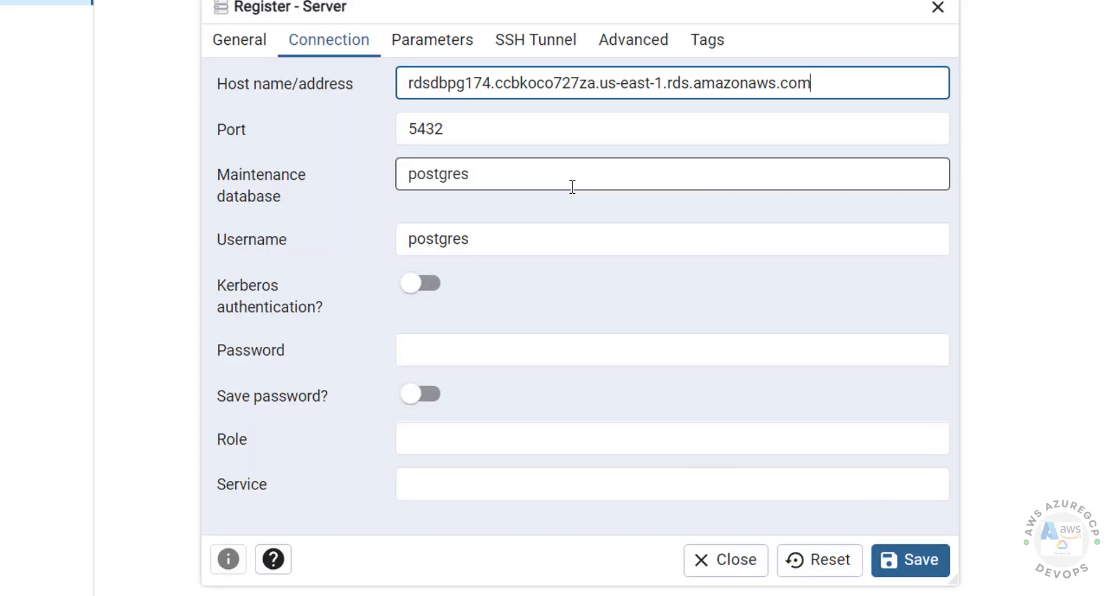
click(498, 131)
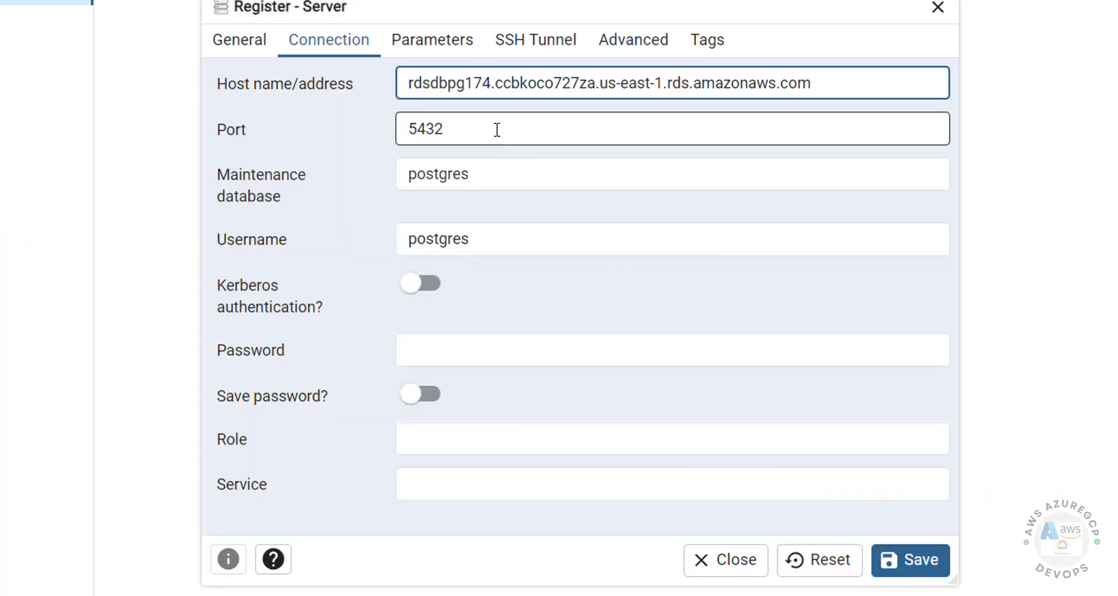
click(439, 355)
text(*****)
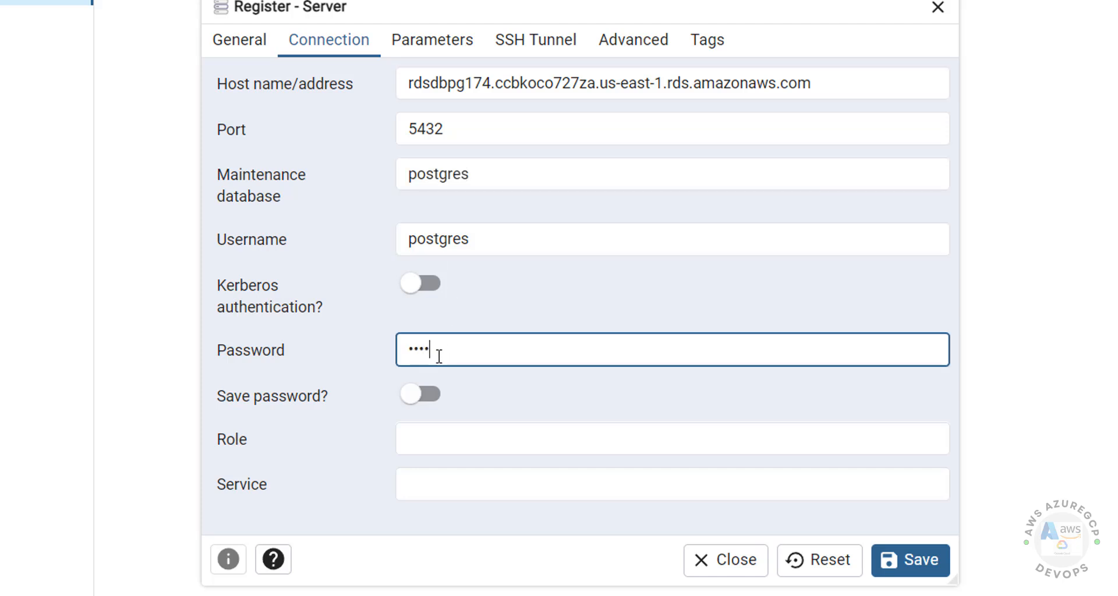
text(***)
click(908, 562)
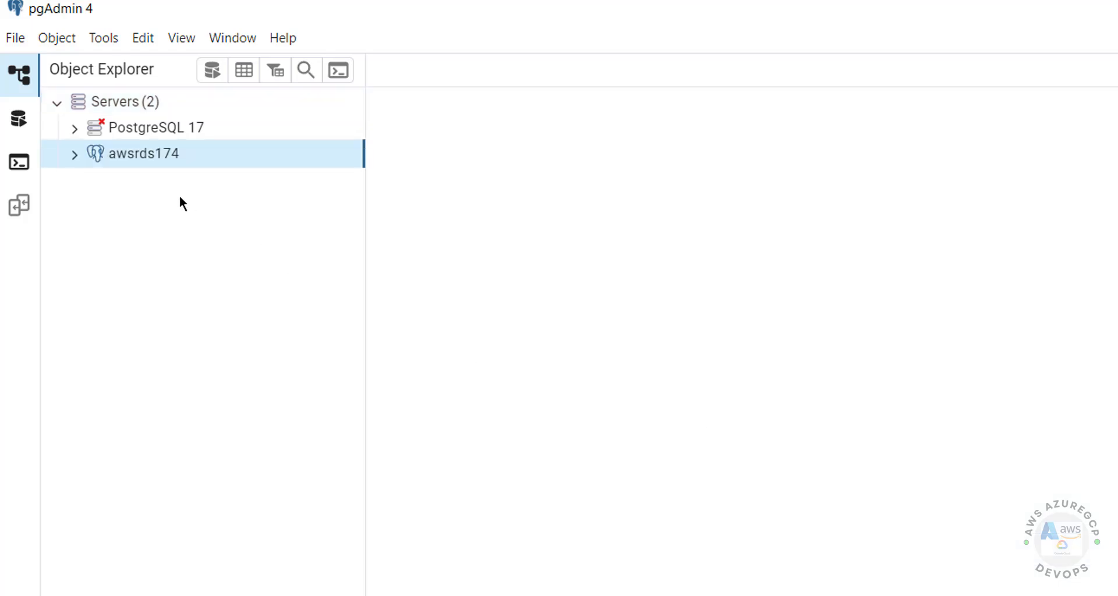
- Connect to awsrds174 and expand the bank database
click(74, 154)
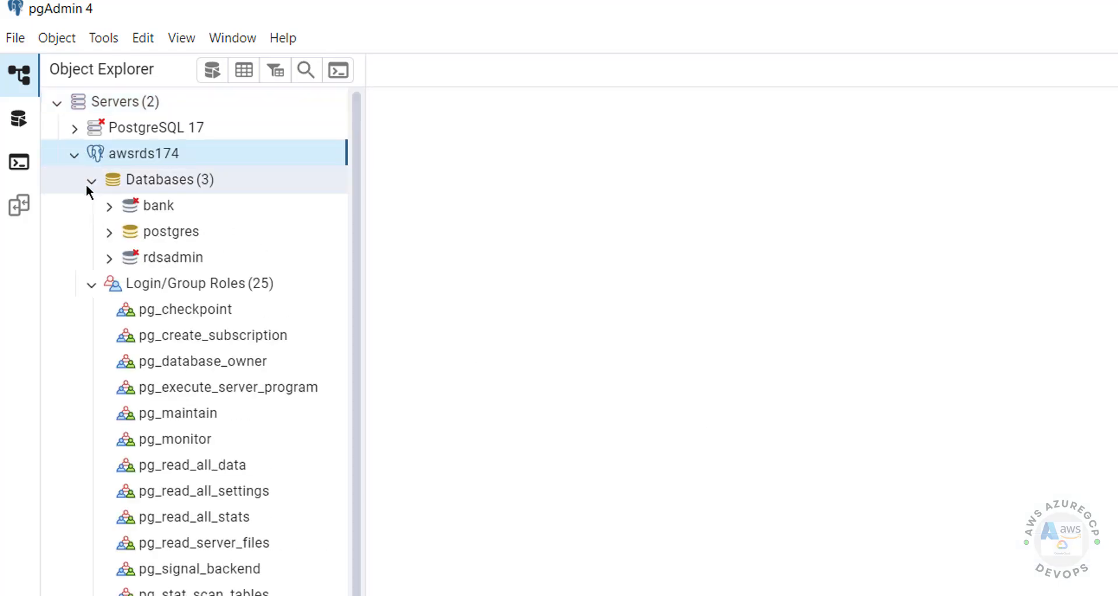
click(93, 285)
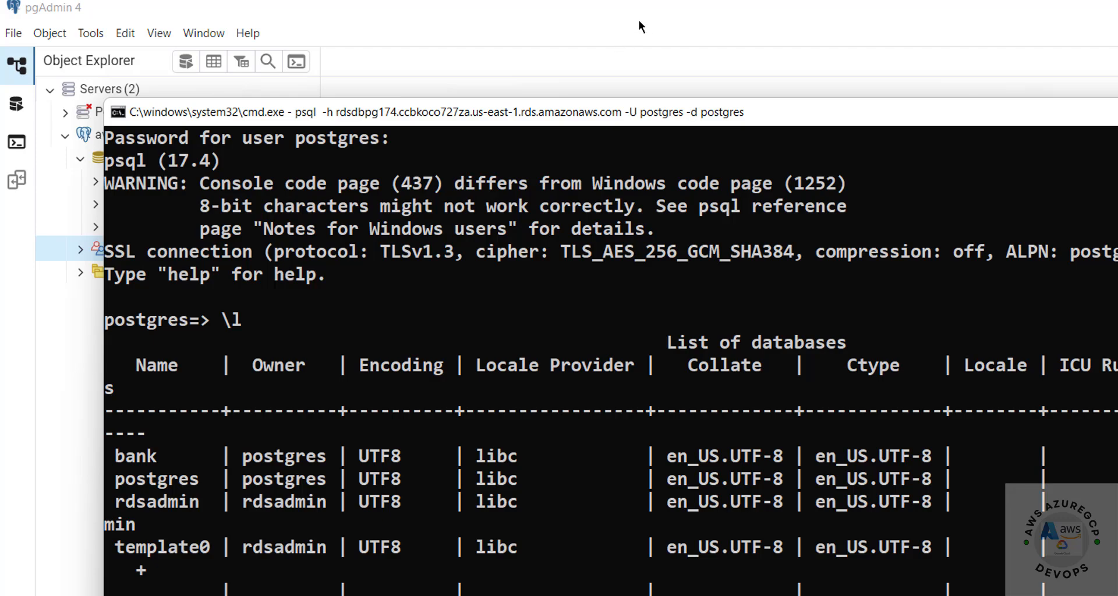
drag(639, 20, 381, 252)
click(138, 180)
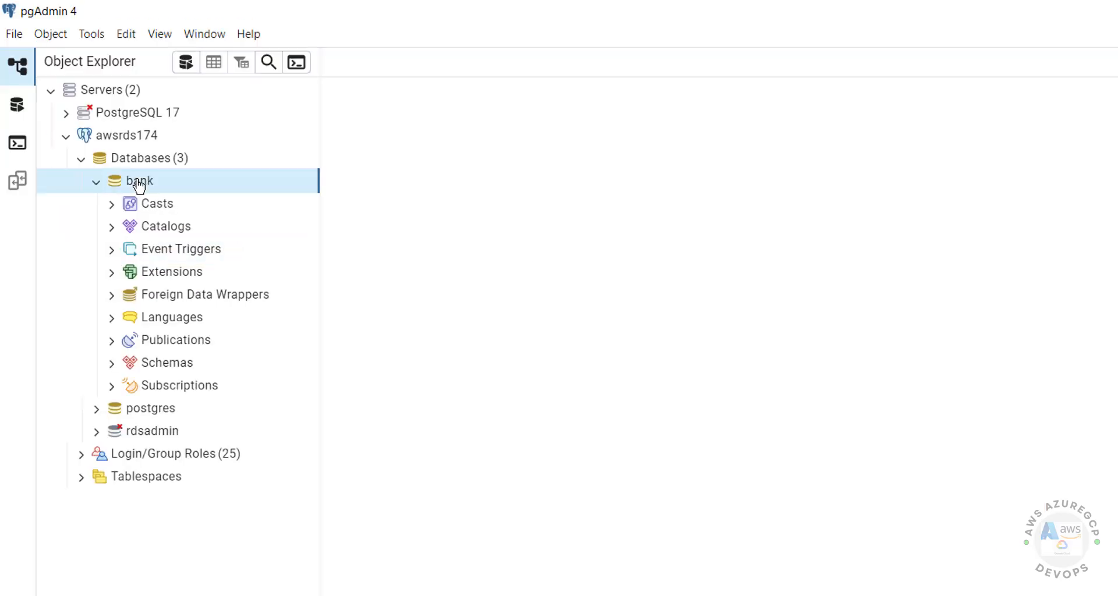
- Open a Query Tool on bank and run select version()
right_click(138, 184)
click(274, 525)
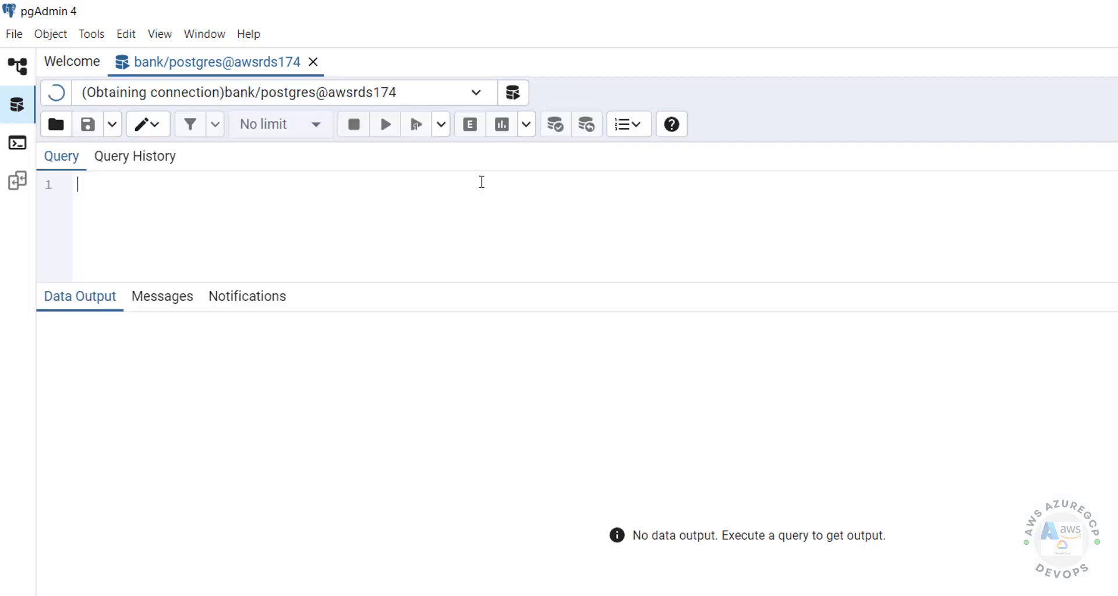
text(select )
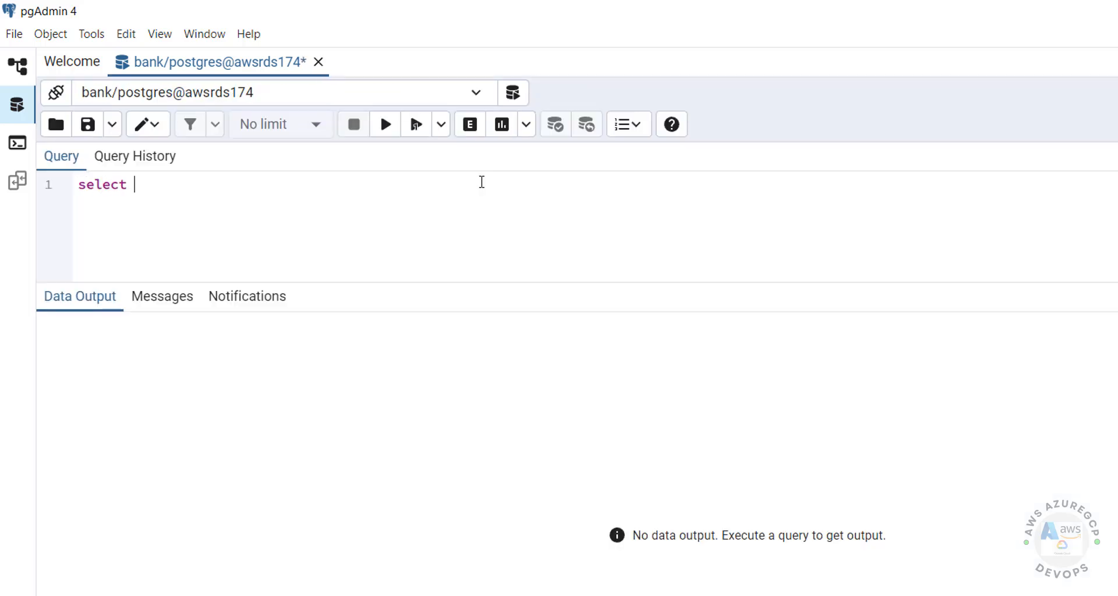
text(version()
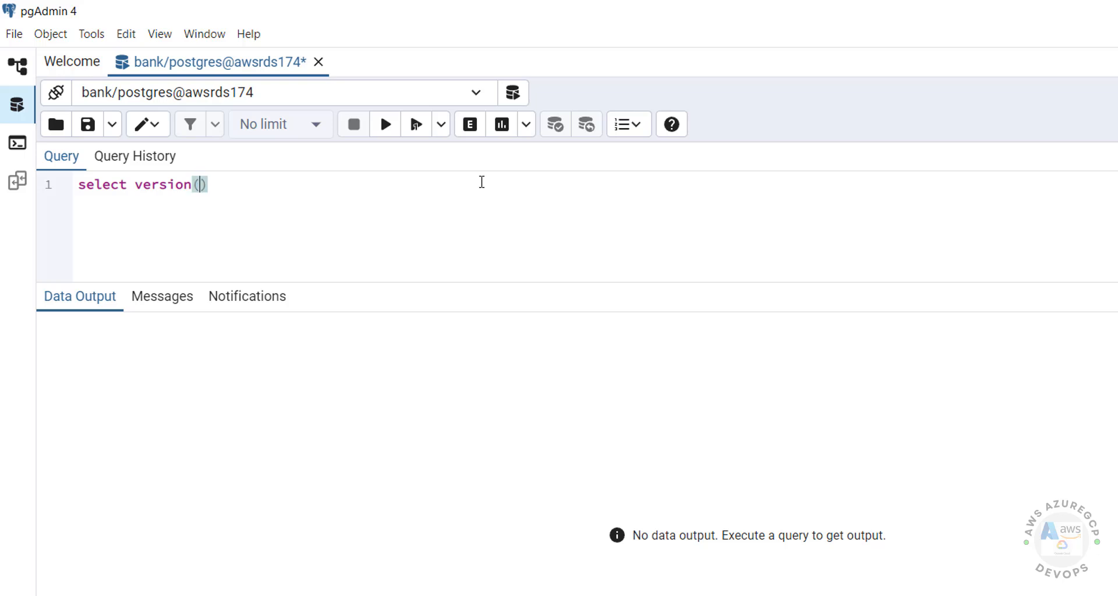
key(ctrl+a)
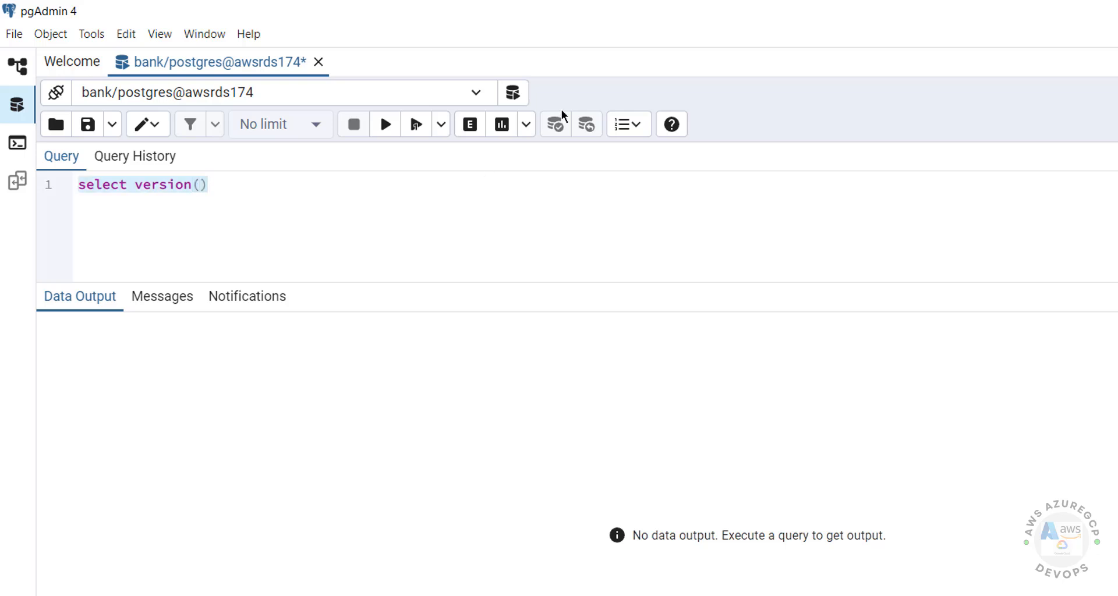
click(389, 131)
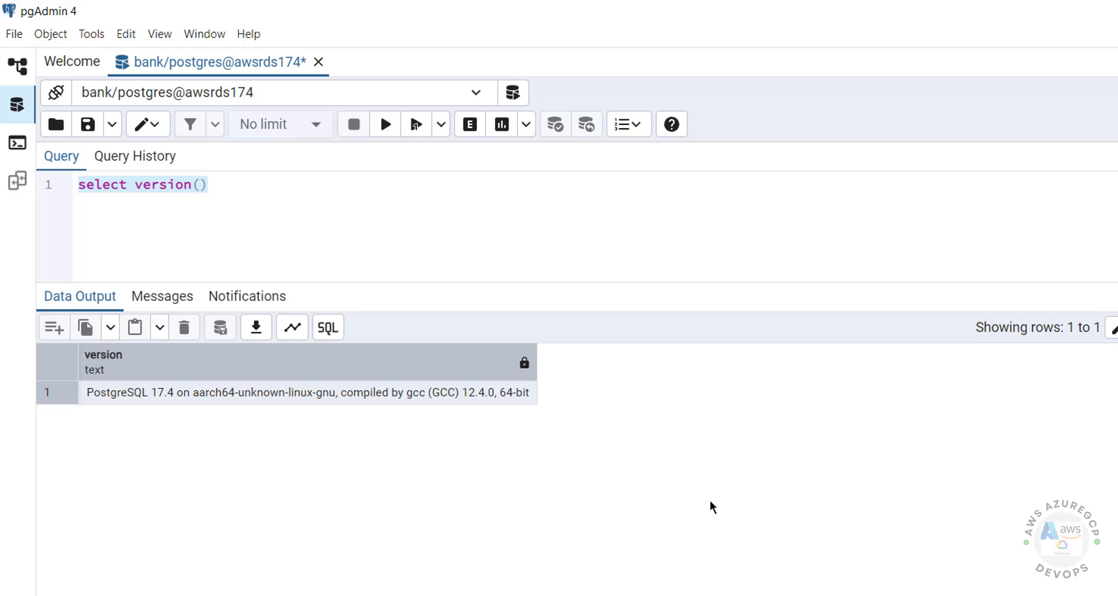
key(super)
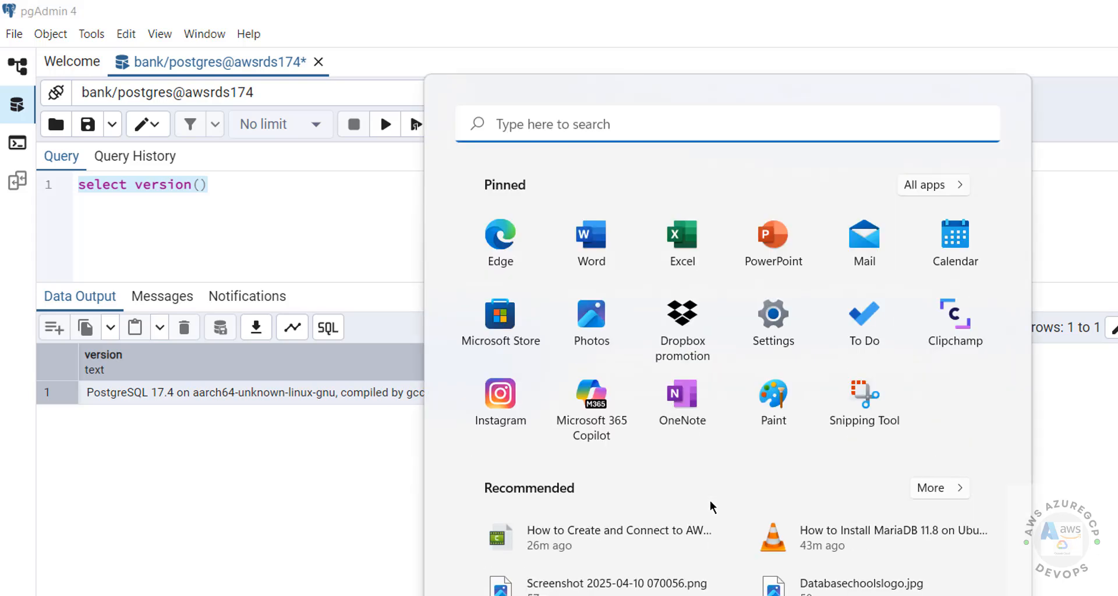
- Launch DBeaver and start a new PostgreSQL database connection
text(dbea)
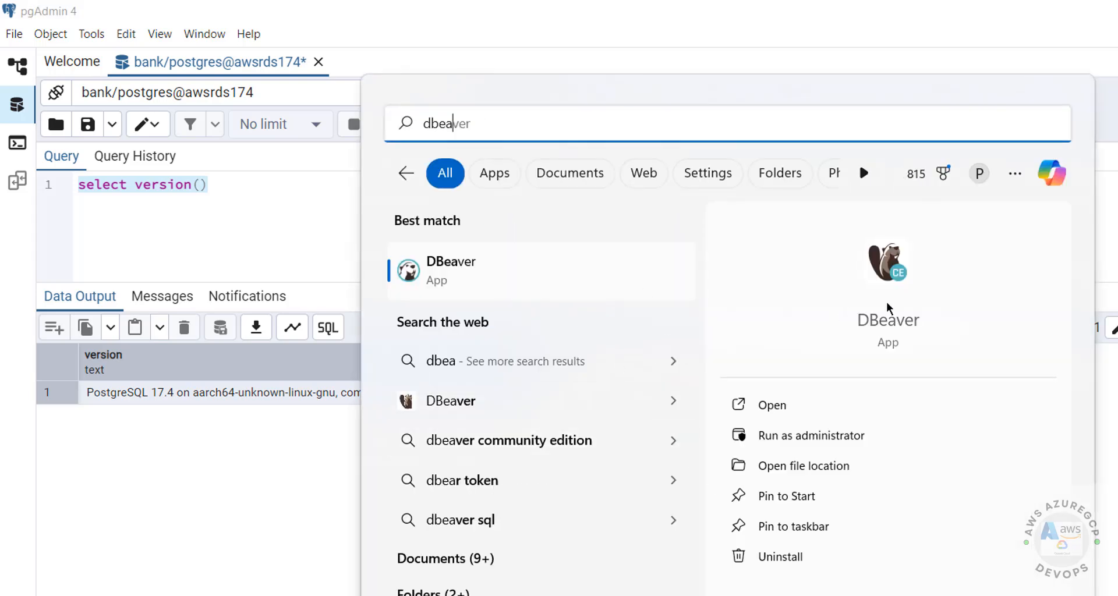
click(467, 276)
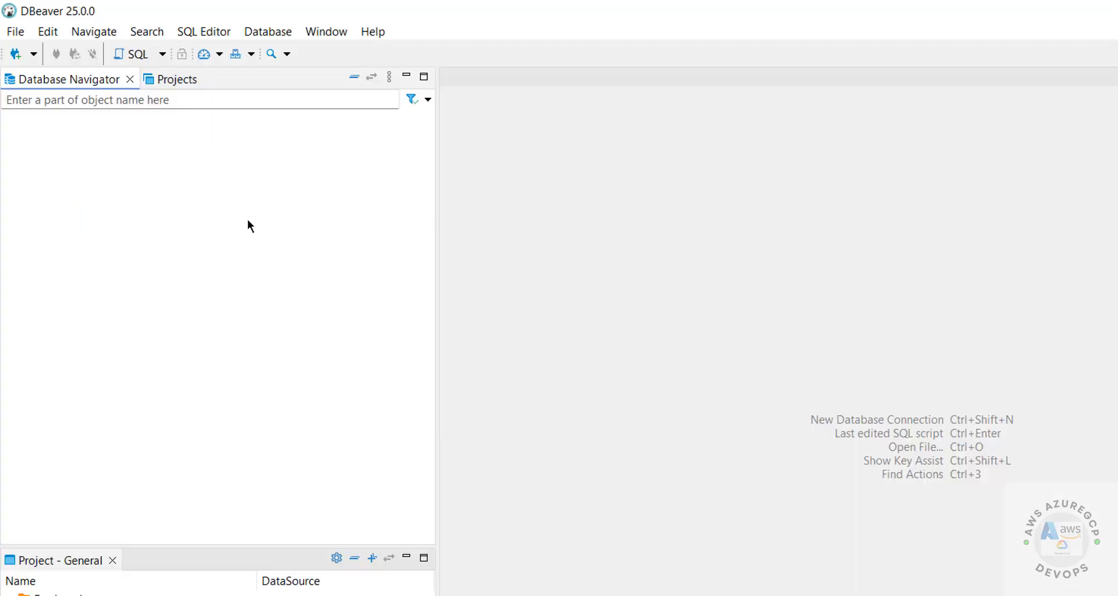
click(16, 55)
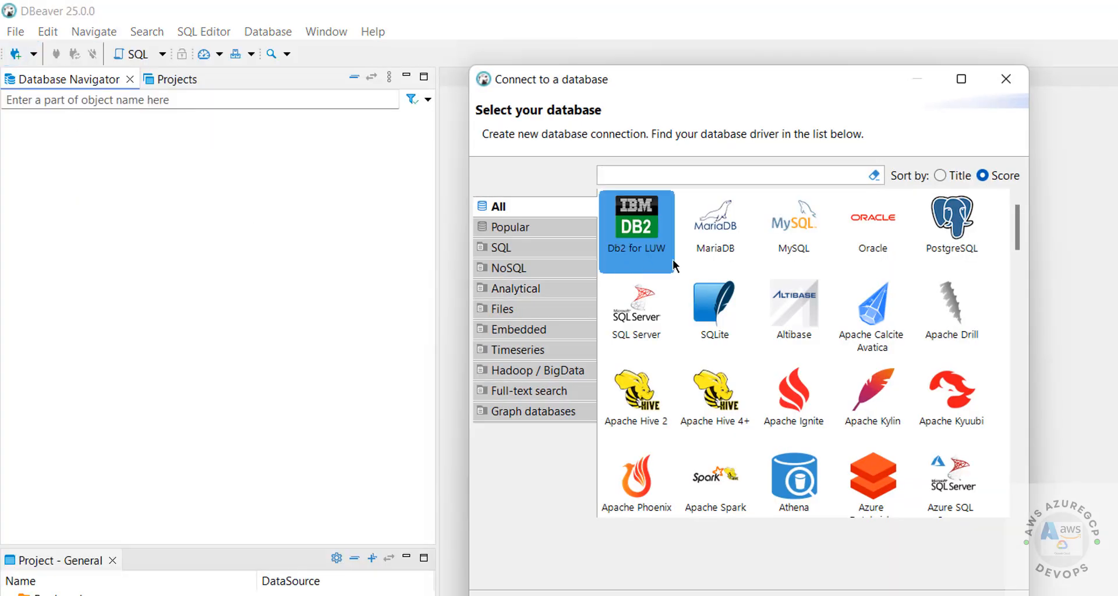
click(923, 263)
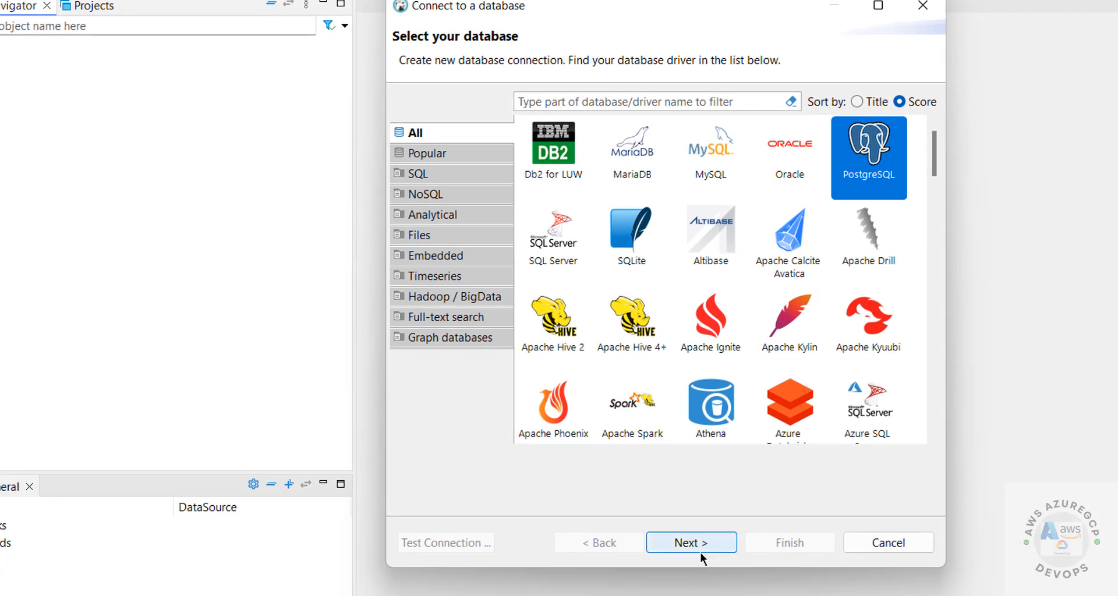
click(701, 552)
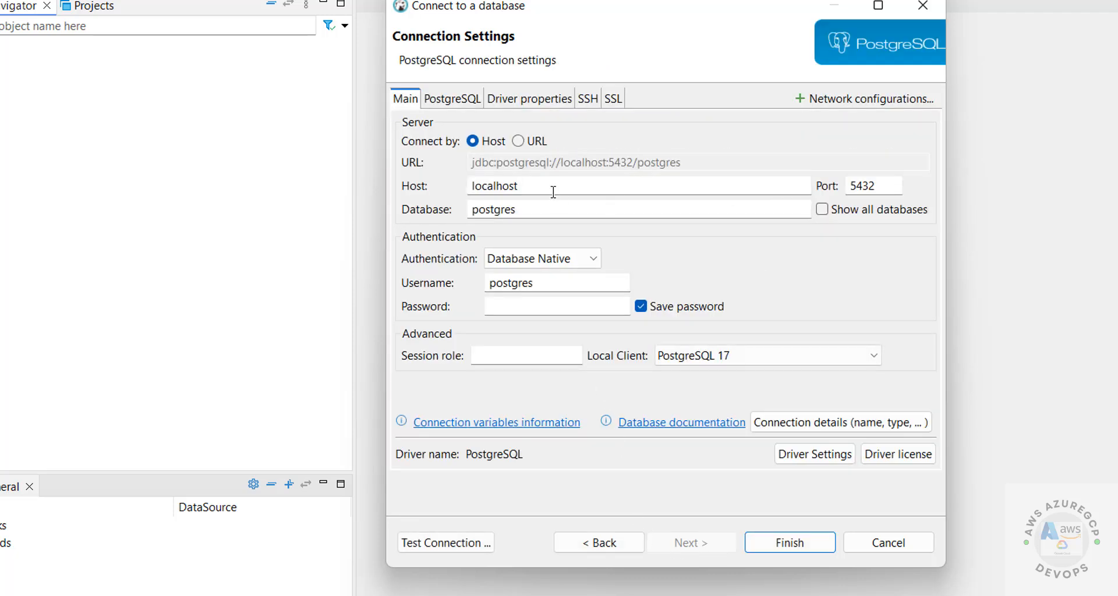
- Point the connection at the RDS endpoint on port 5432 with all databases shown, test it, and finish
drag(520, 184, 418, 181)
text(rdsdbpg174.ccbkoco727za.us-east-1.rds.amazonaws.com)
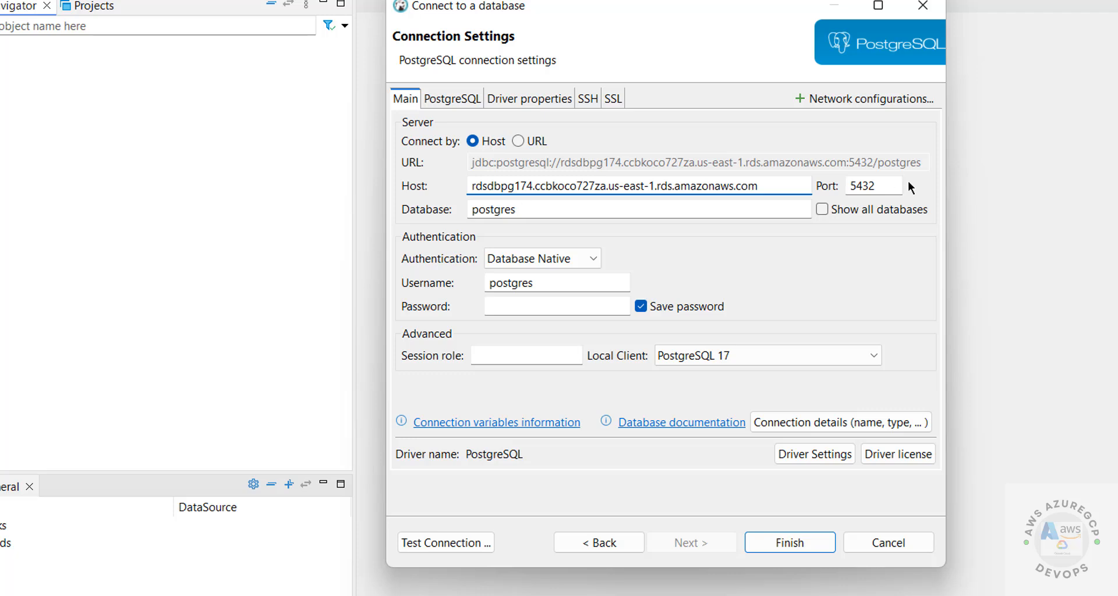
click(874, 184)
click(830, 209)
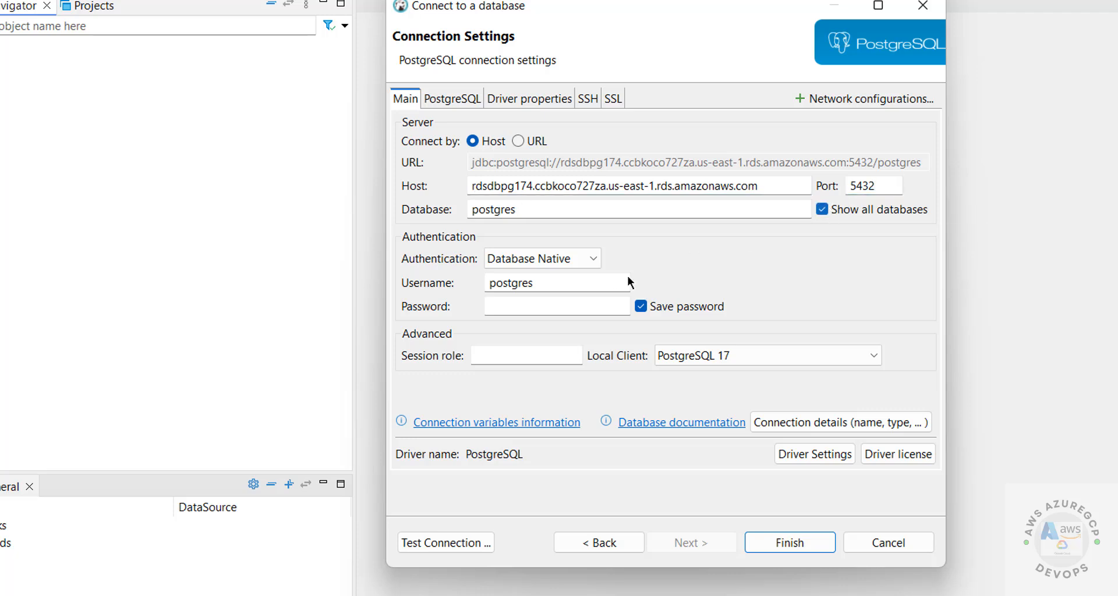
click(570, 289)
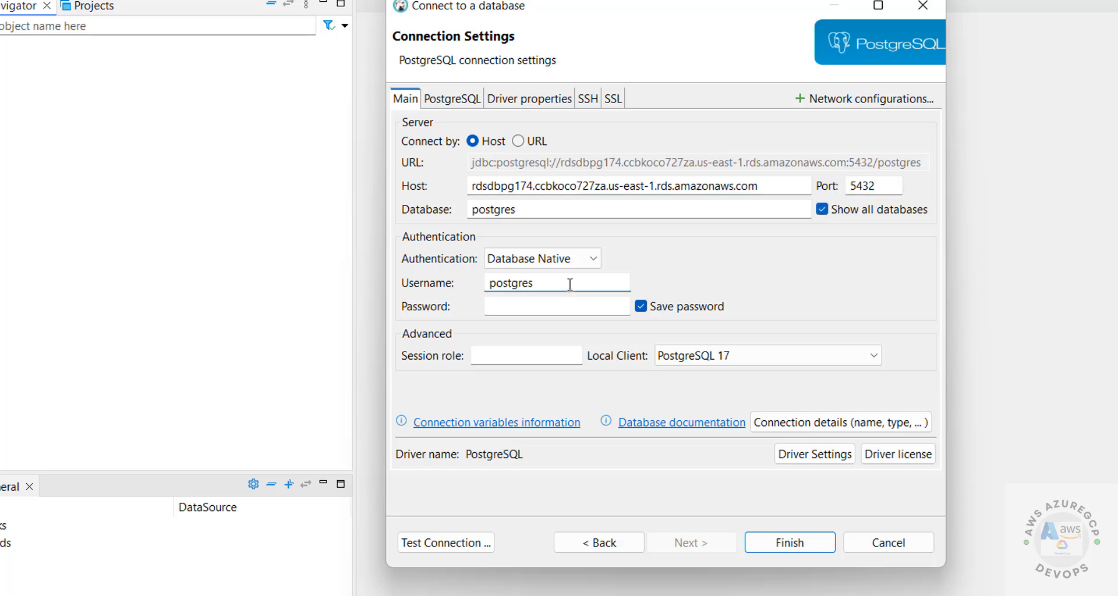
click(523, 307)
text(••••••)
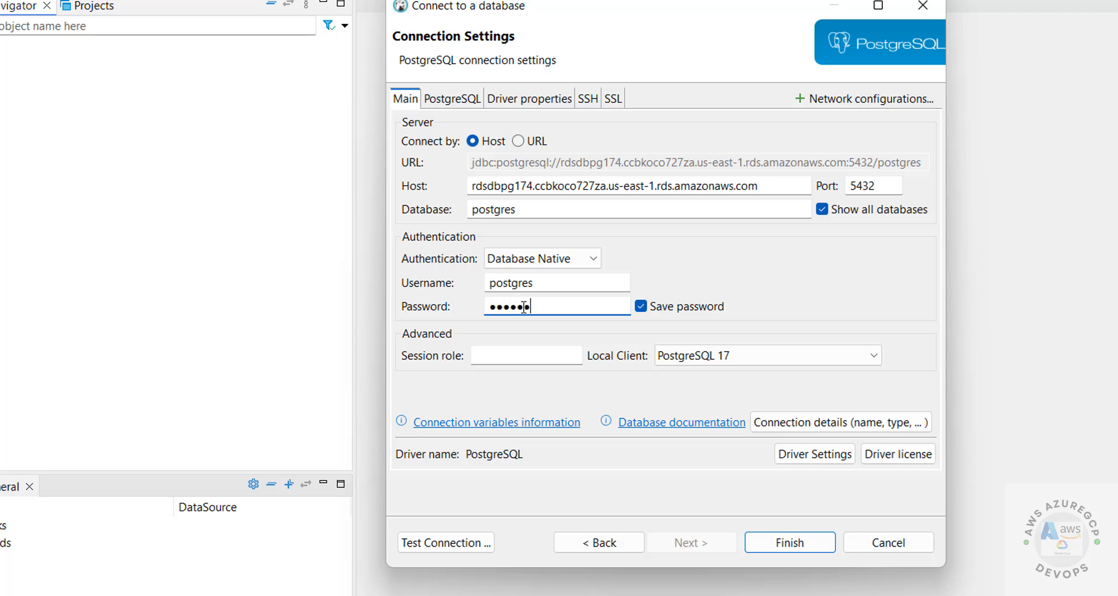
text(••••)
click(446, 540)
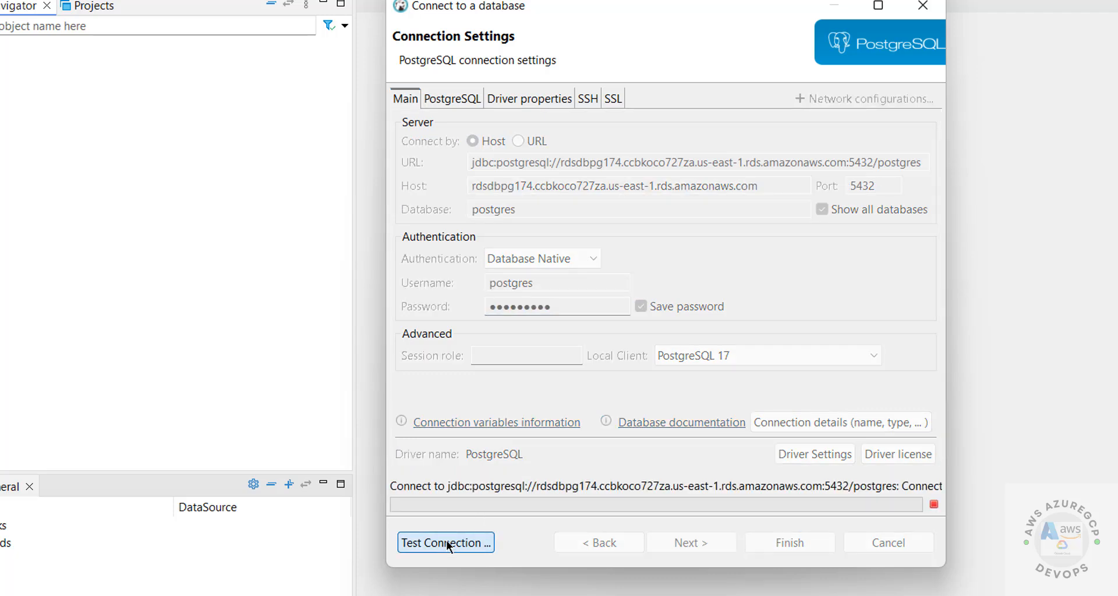
click(692, 330)
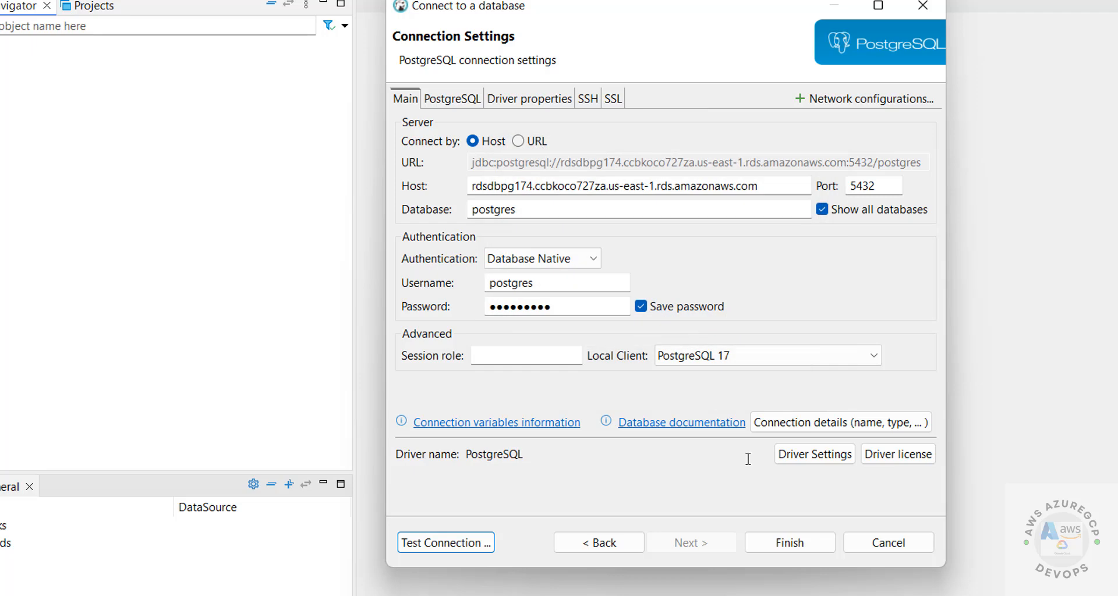
click(789, 543)
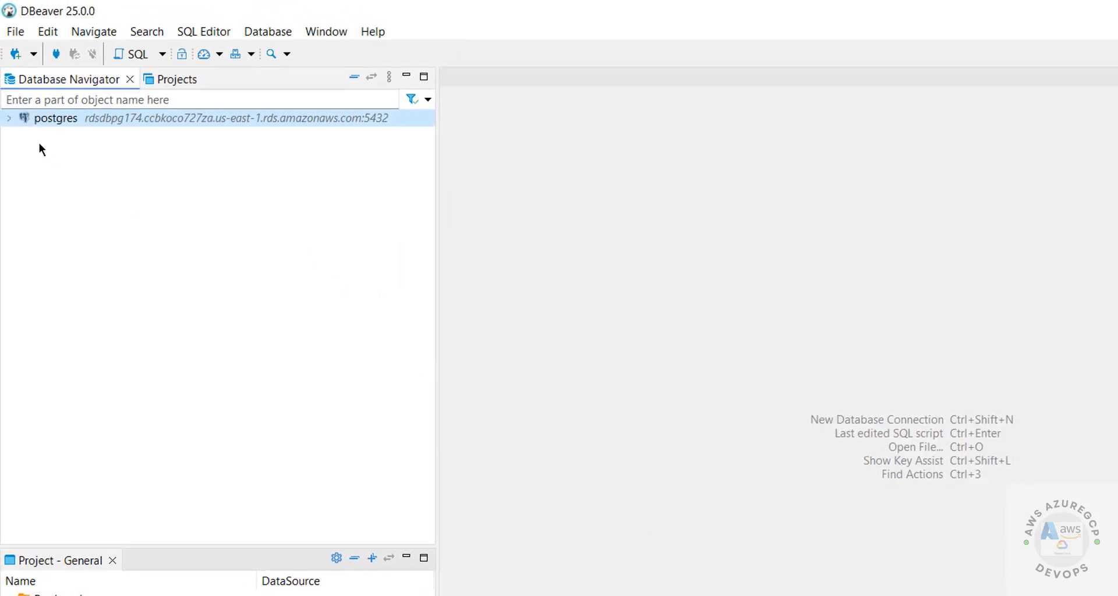
- Open an SQL console on the bank database of the RDS postgres connection
click(9, 119)
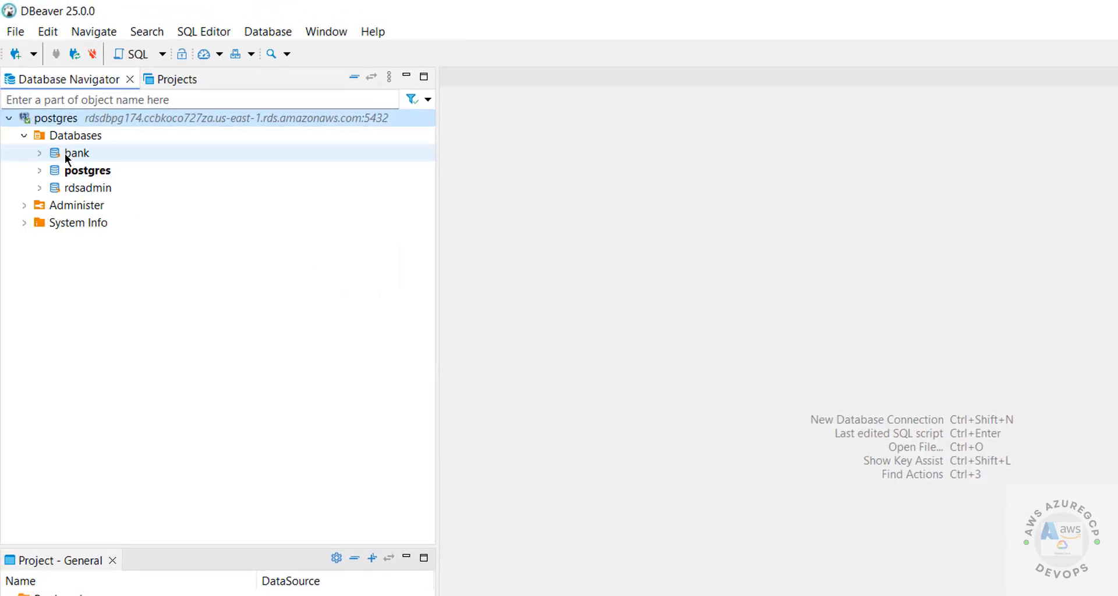
click(64, 152)
right_click(64, 153)
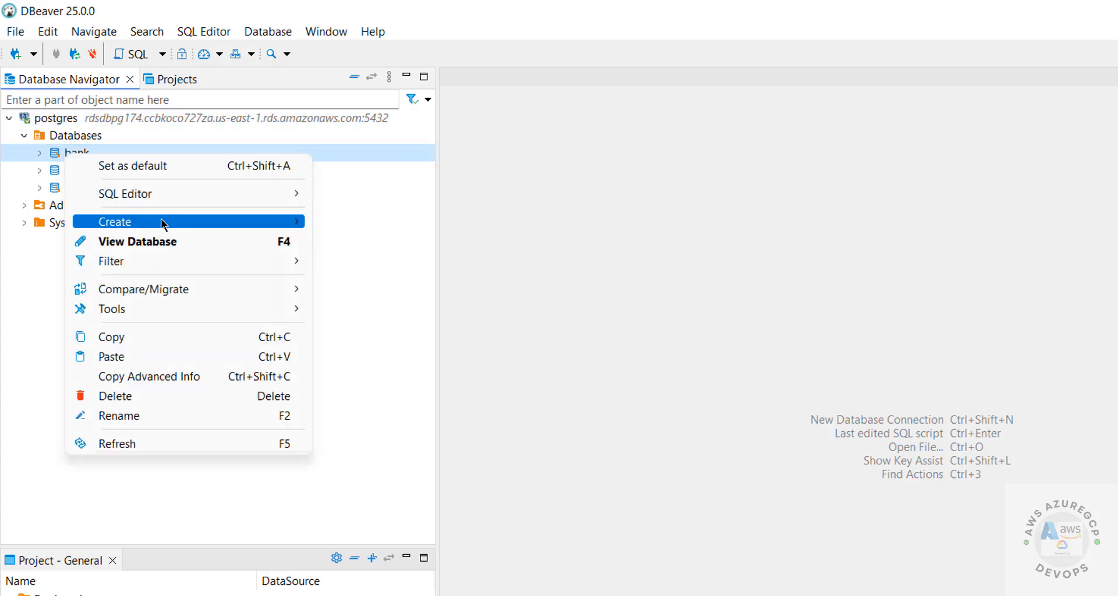
mouse_move(187, 194)
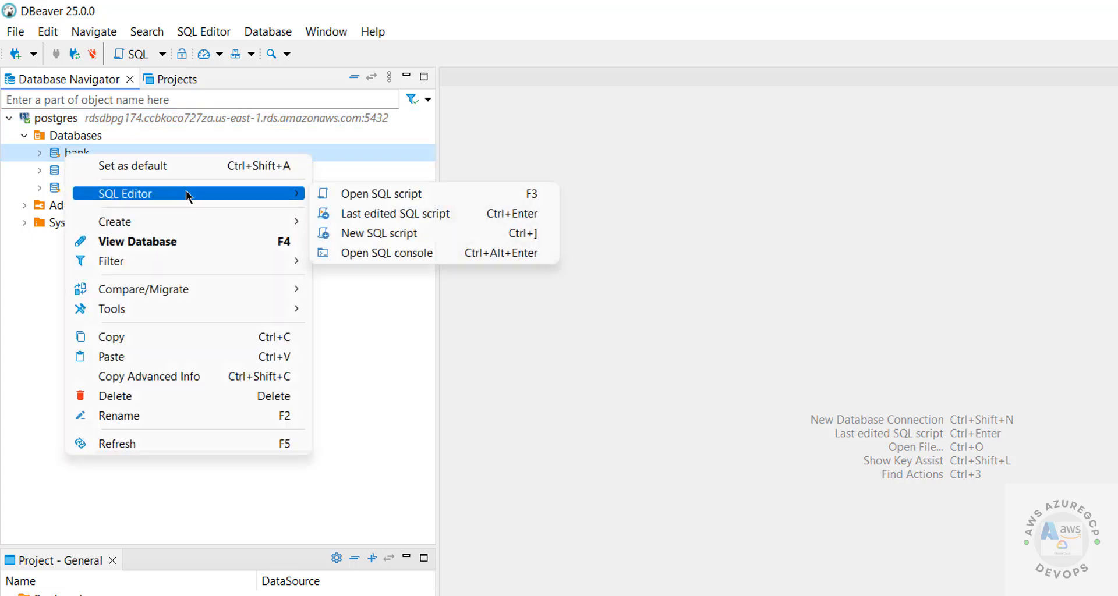
click(467, 252)
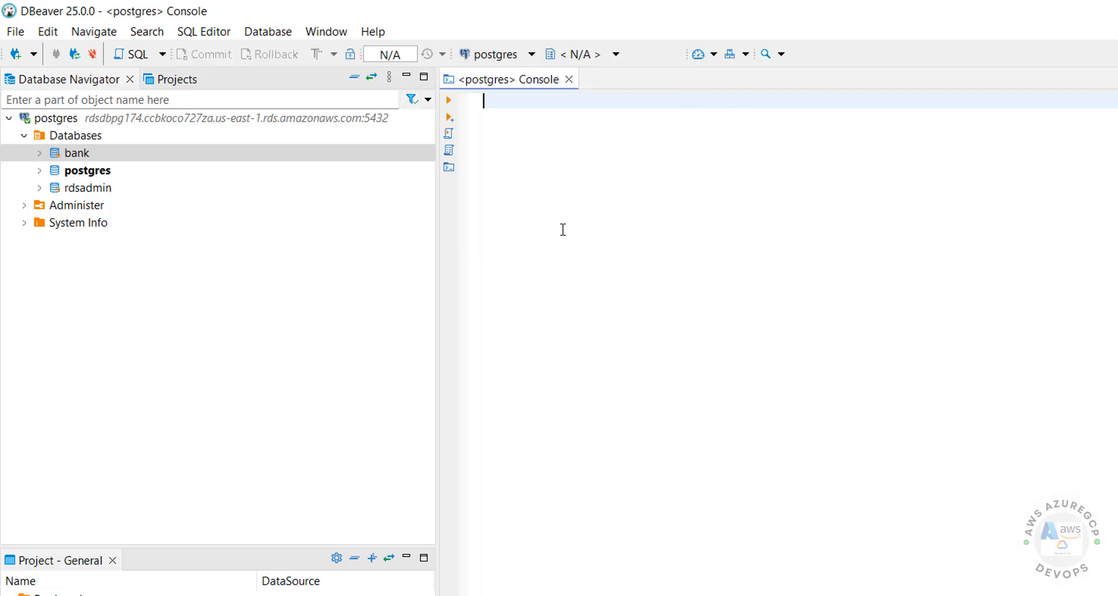
- Run 'create database a2b;' in the console (0.301s), then bring up the Databases folder's options to refresh it
text(create da)
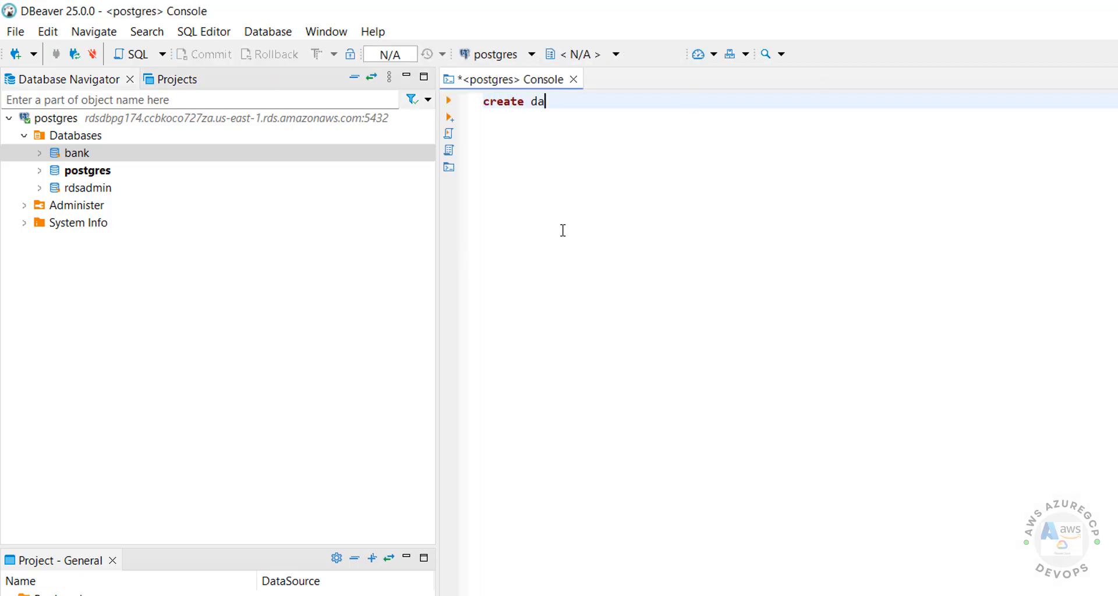
text(tabase)
text( r2sch)
key(BackSpace)
key(BackSpace)
key(BackSpace)
key(BackSpace)
key(BackSpace)
text(a2b;)
key(ctrl+Return)
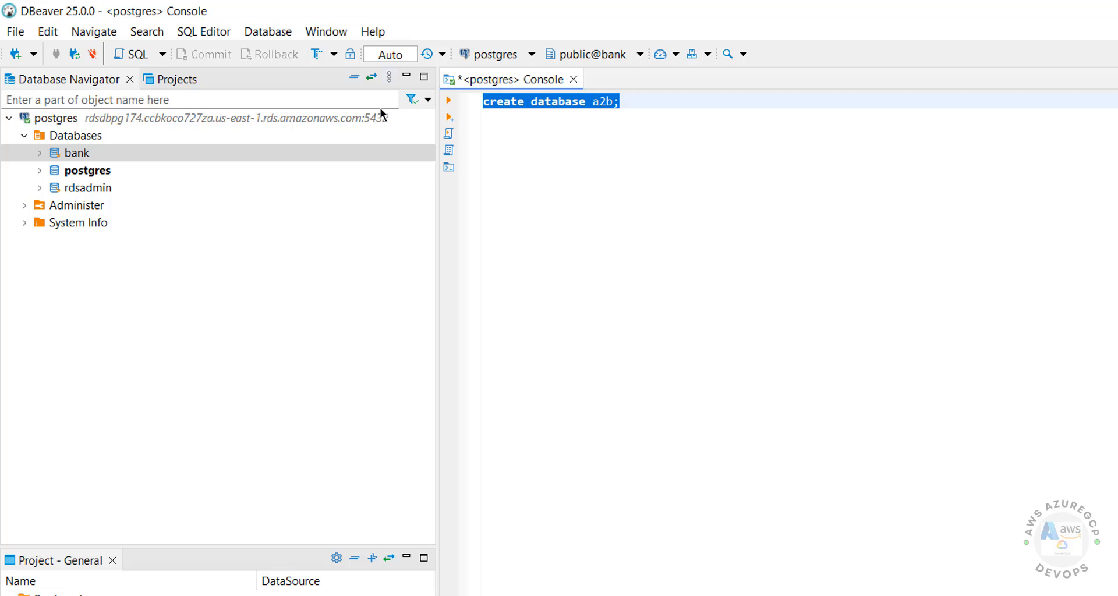
click(448, 103)
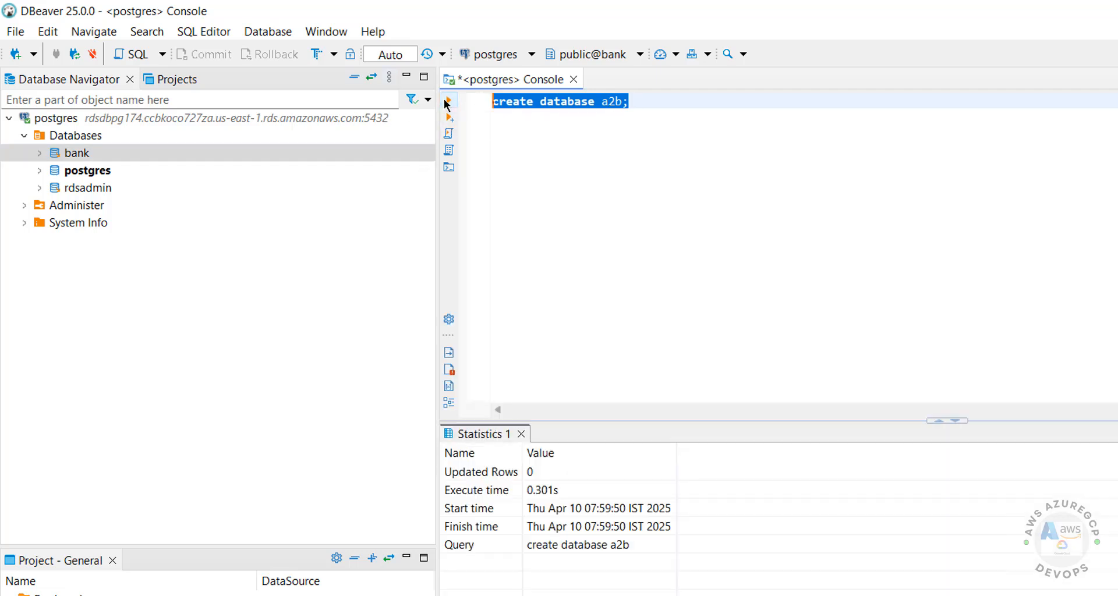
click(90, 137)
right_click(90, 137)
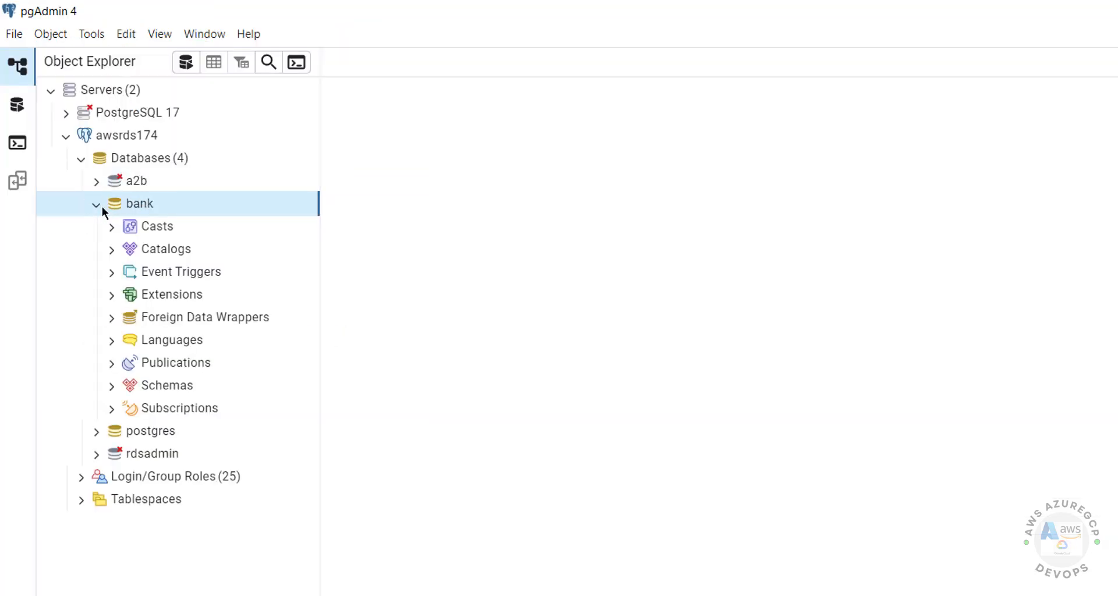
- Collapse the bank database in the tree and switch to the psql command window
click(99, 204)
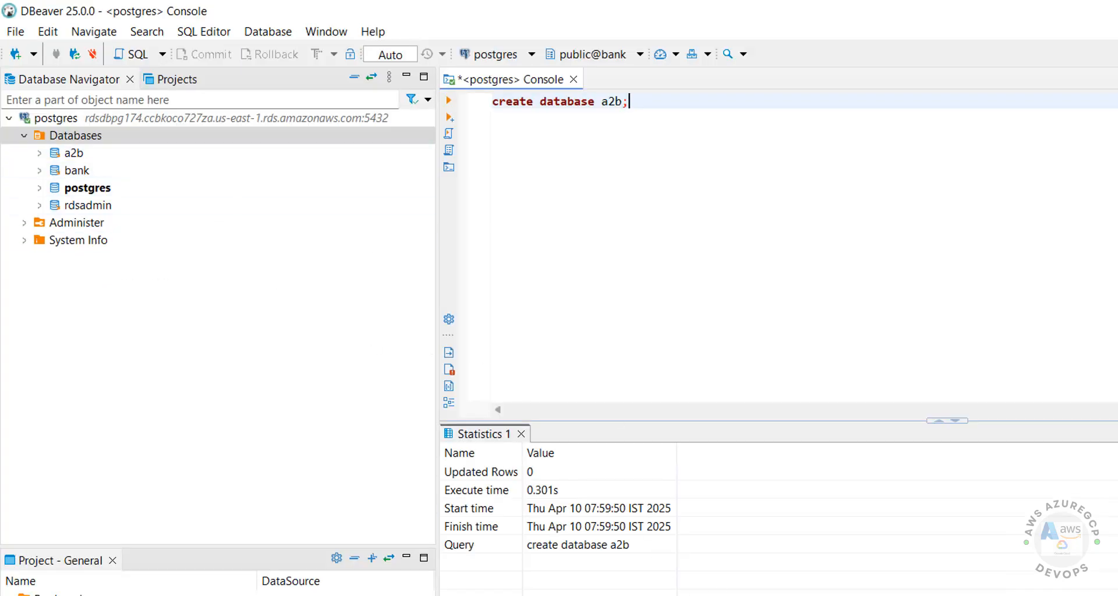
key(alt+Tab)
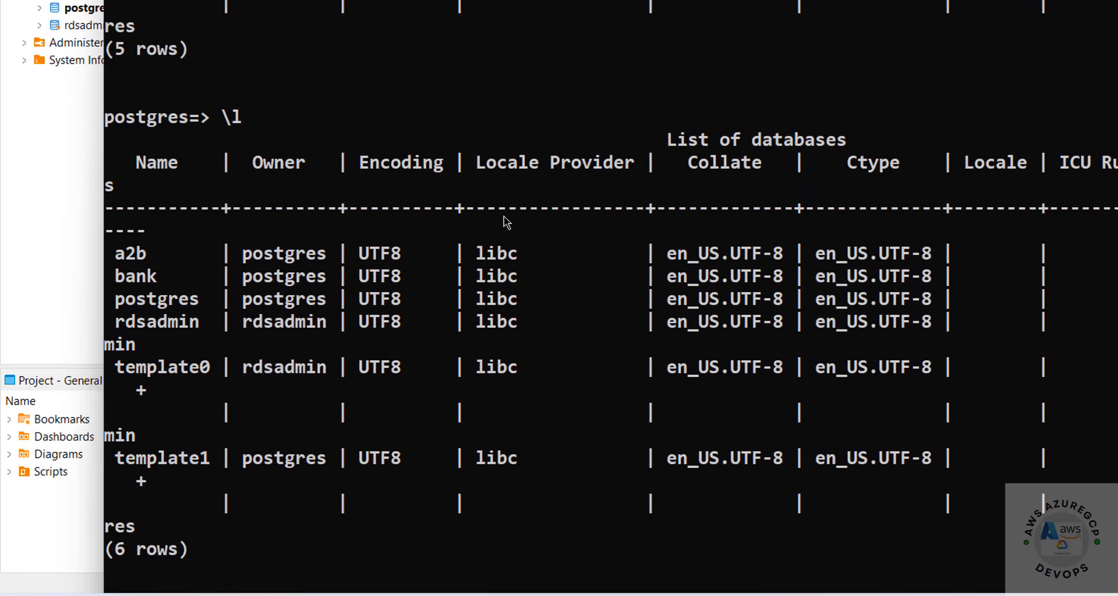
- Run 'select datname from pg_database;' in psql, listing six databases including a2b, then return to Chrome
text(select dat)
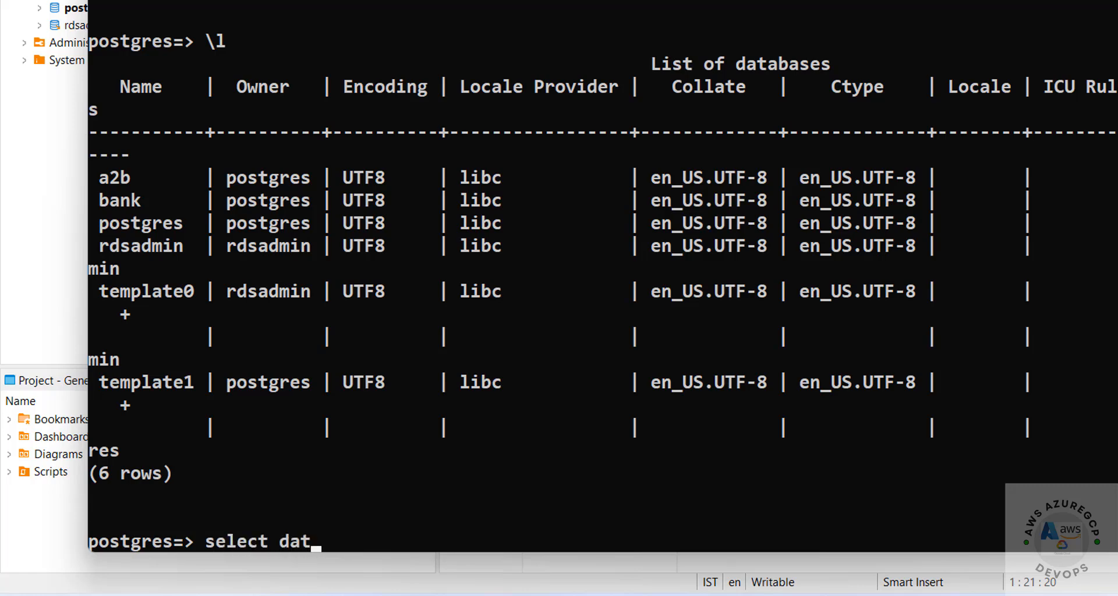
text(na)
key(BackSpace)
text(name from pg_d)
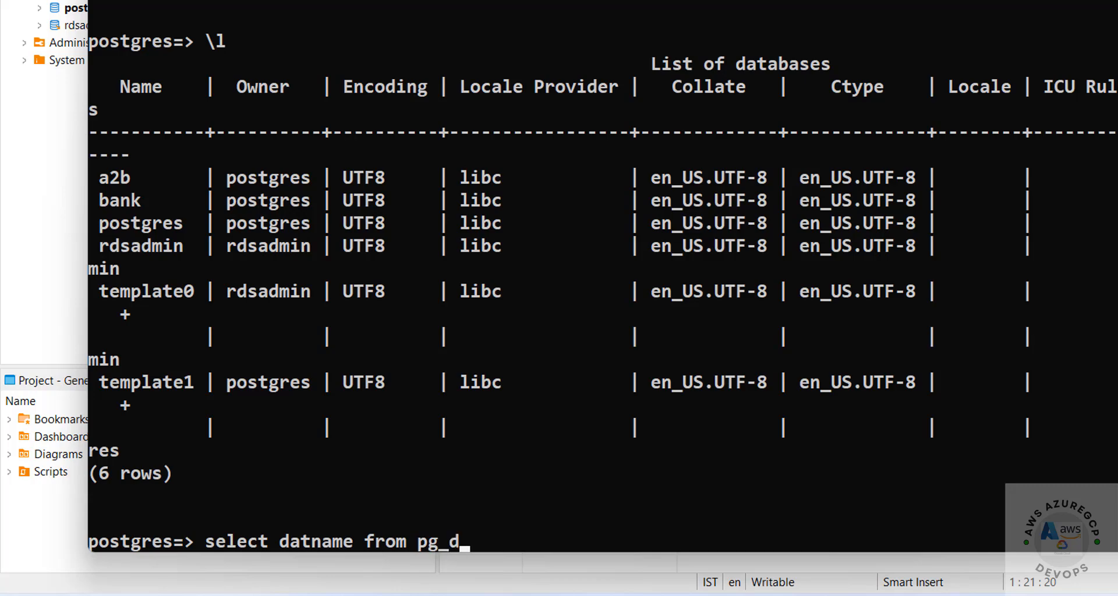
text(atabase;)
key(Return)
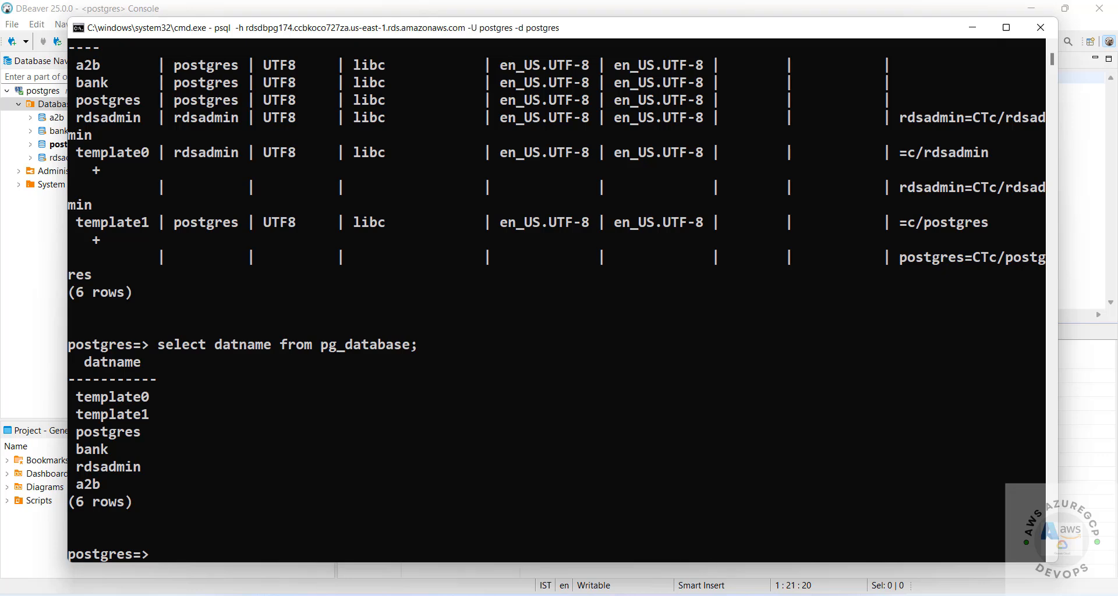
click(580, 519)
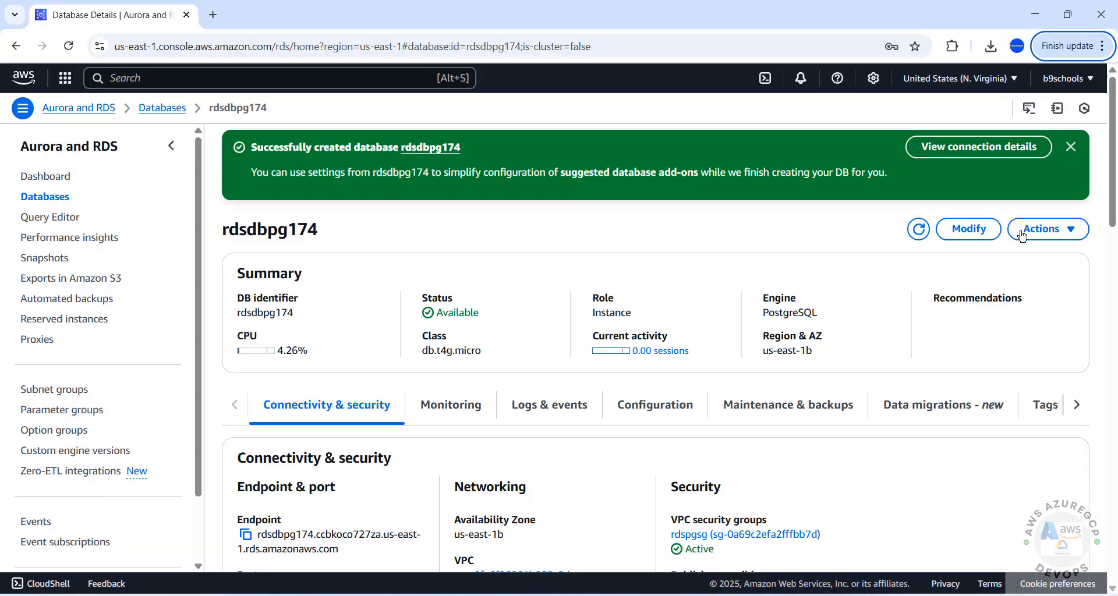
- Look through rdsdbpg174's Modify DB instance form without changes and go back to the Databases list
click(969, 231)
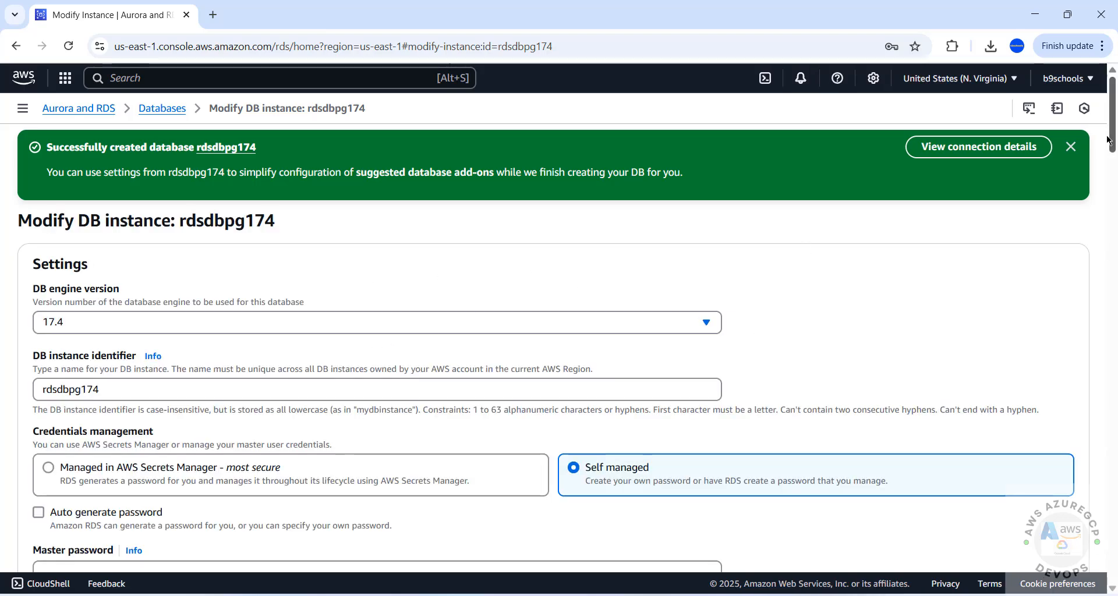
scroll(1025, 187, down, 6)
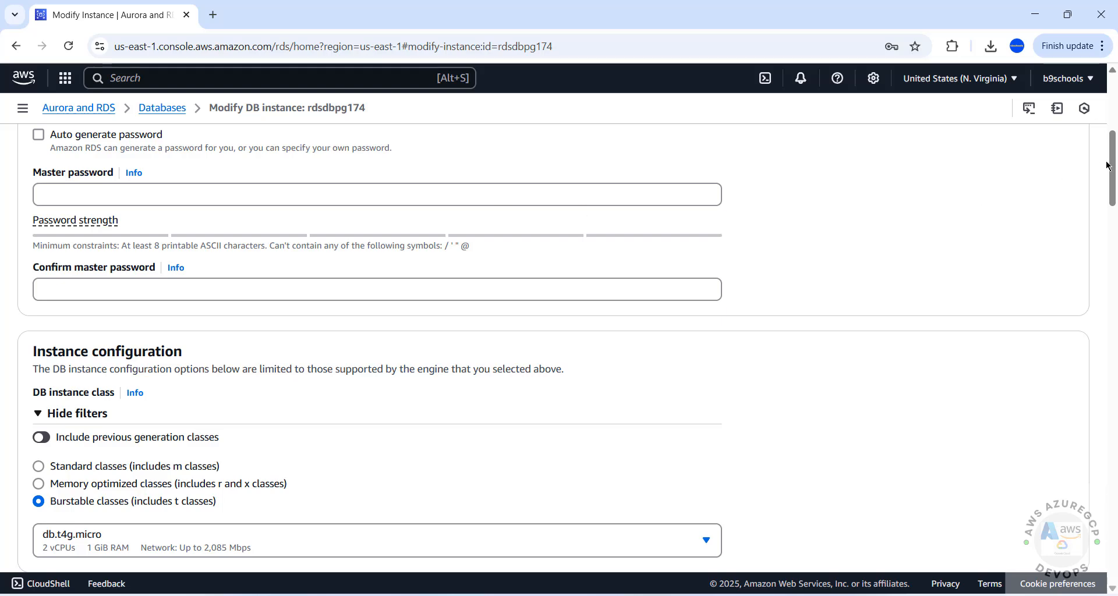
scroll(1107, 166, down, 15)
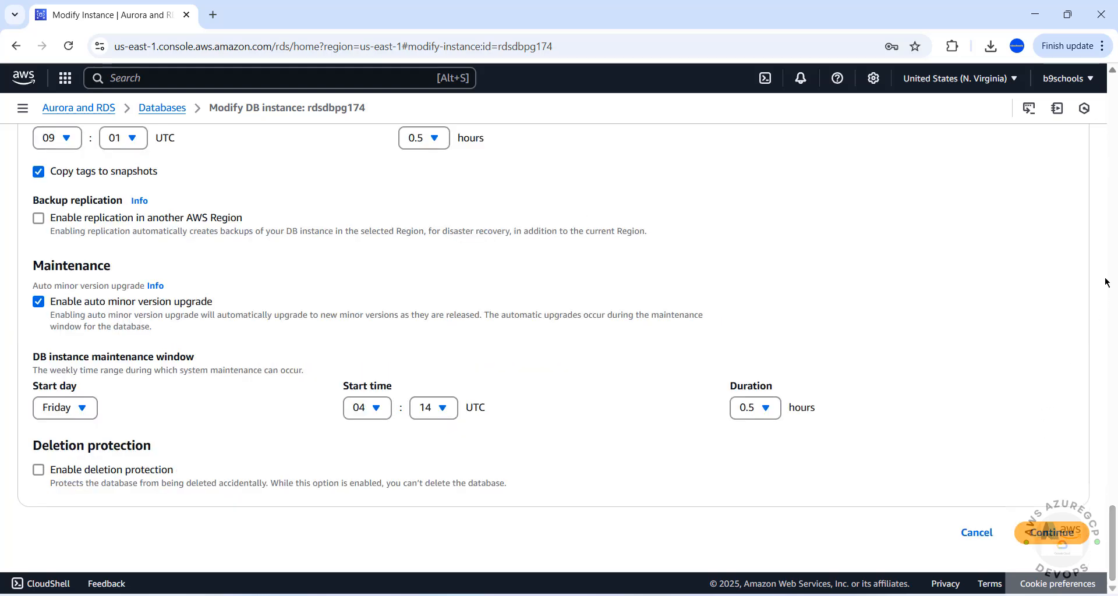
click(1112, 243)
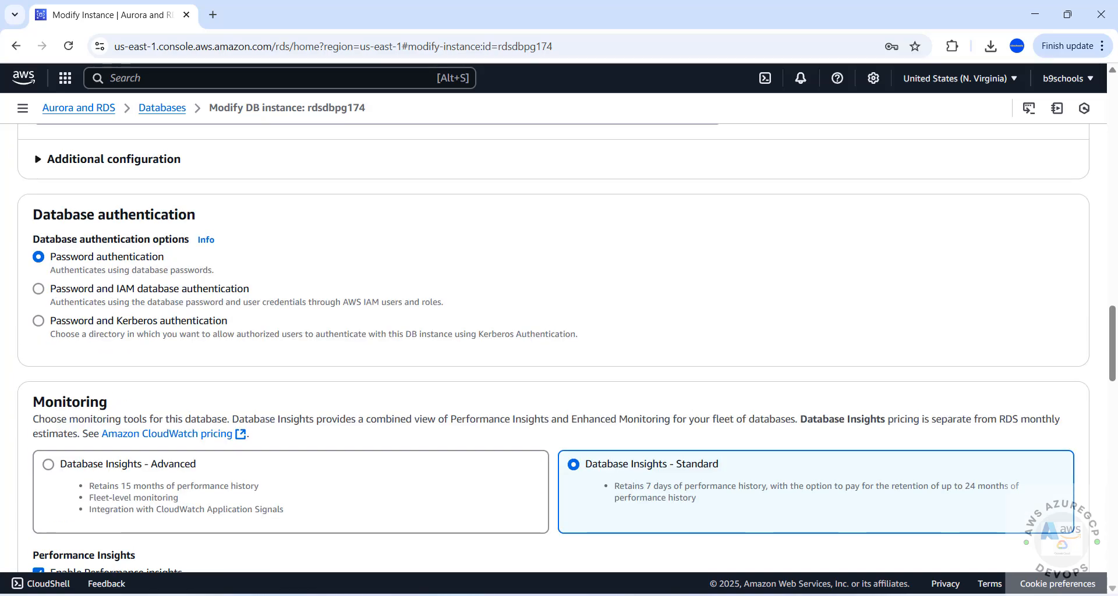
double_click(166, 110)
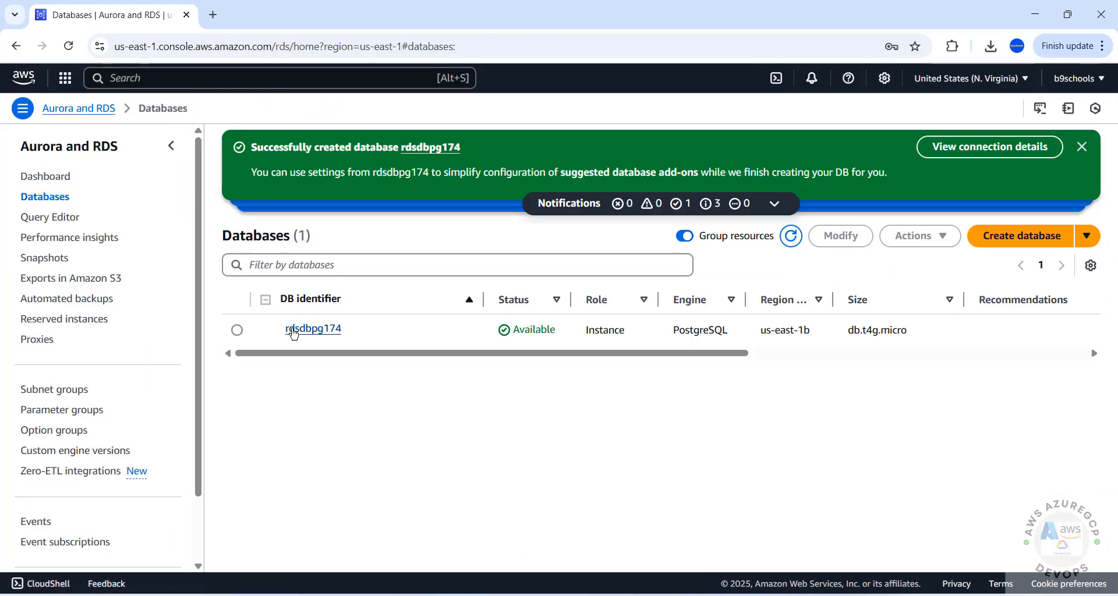
- Select rdsdbpg174 and choose Delete from its Actions menu
click(237, 331)
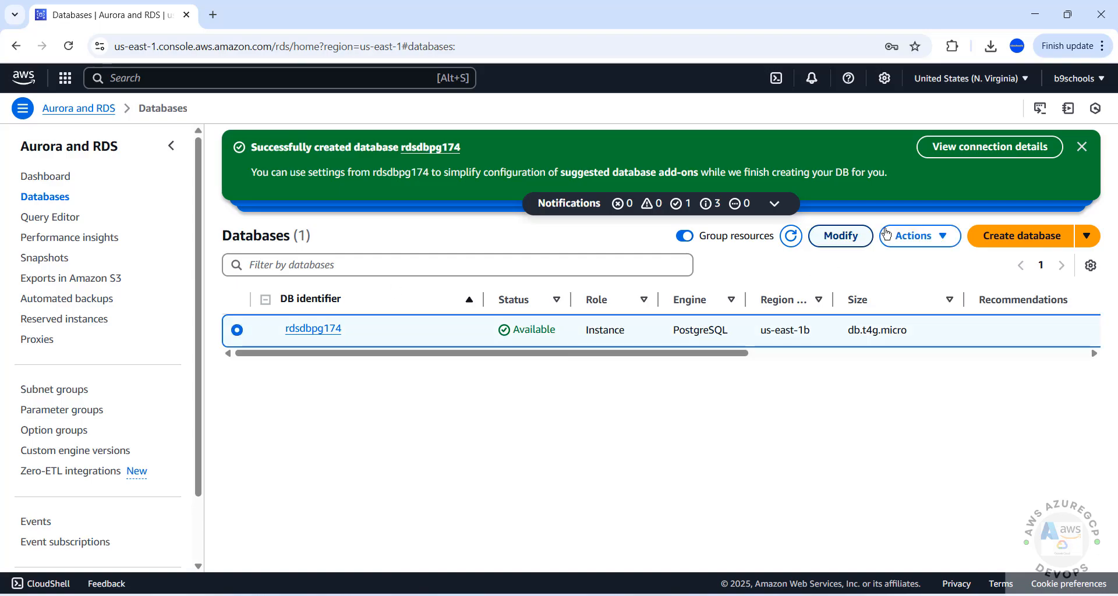
click(902, 236)
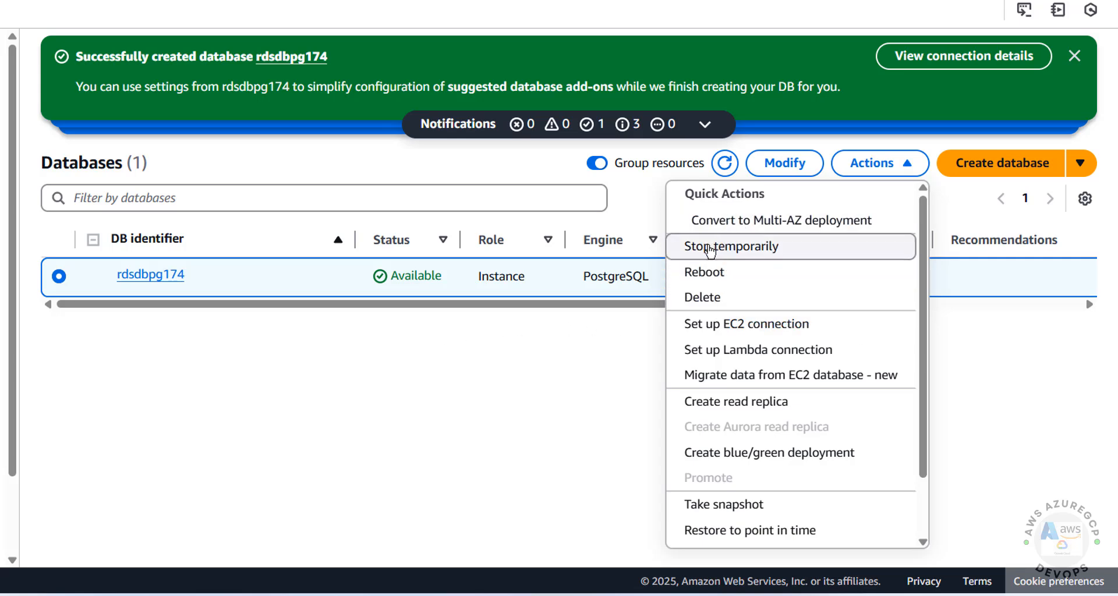
click(702, 297)
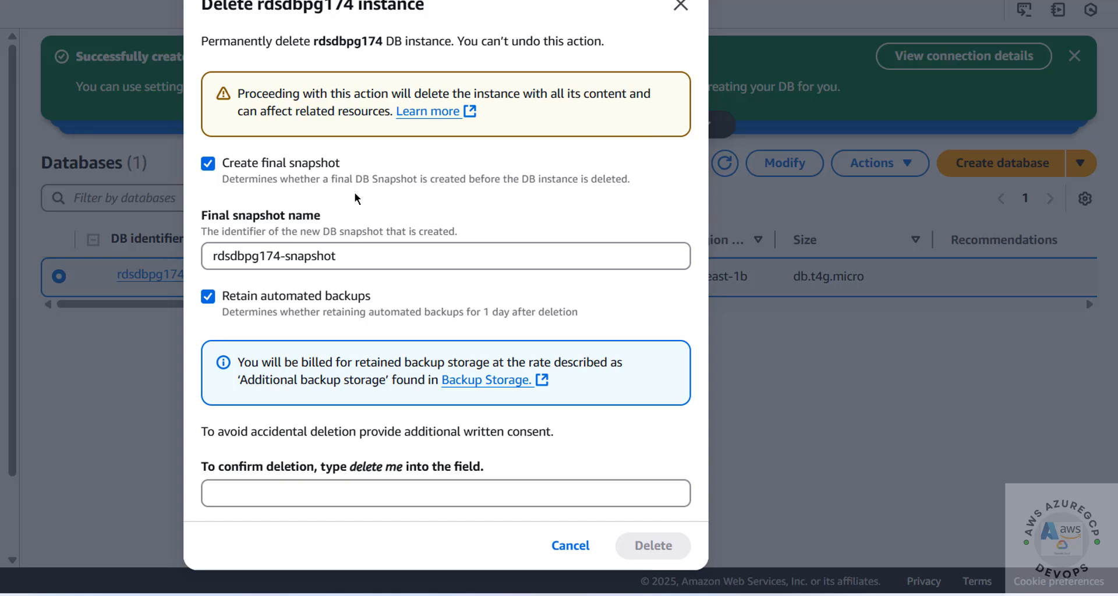
- Turn off Create final snapshot and Retain automated backups, and focus the delete confirmation field
click(208, 166)
click(210, 206)
click(208, 298)
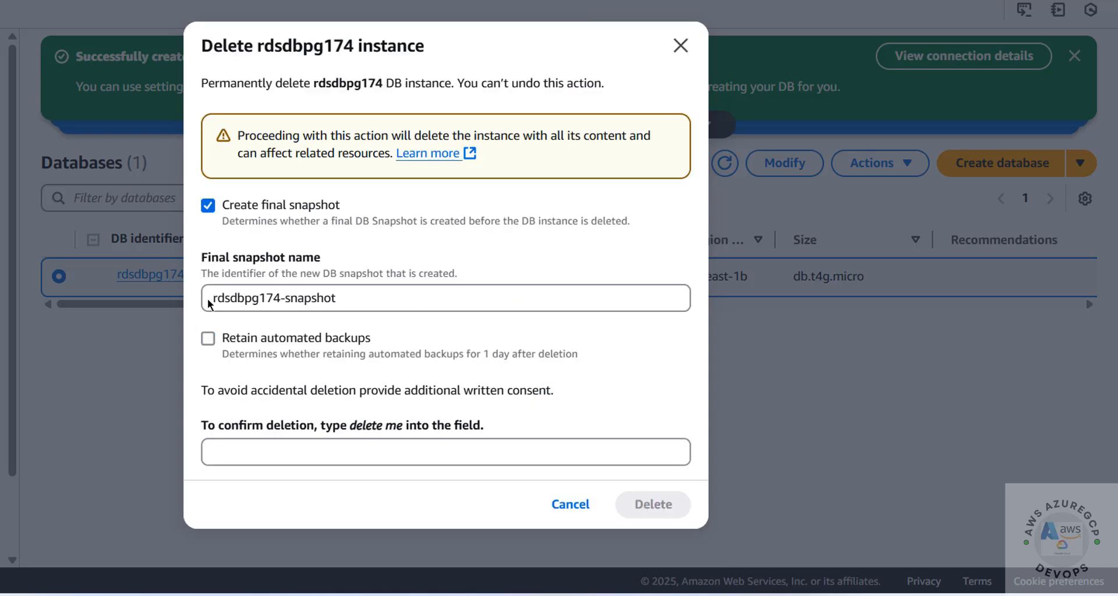
click(209, 208)
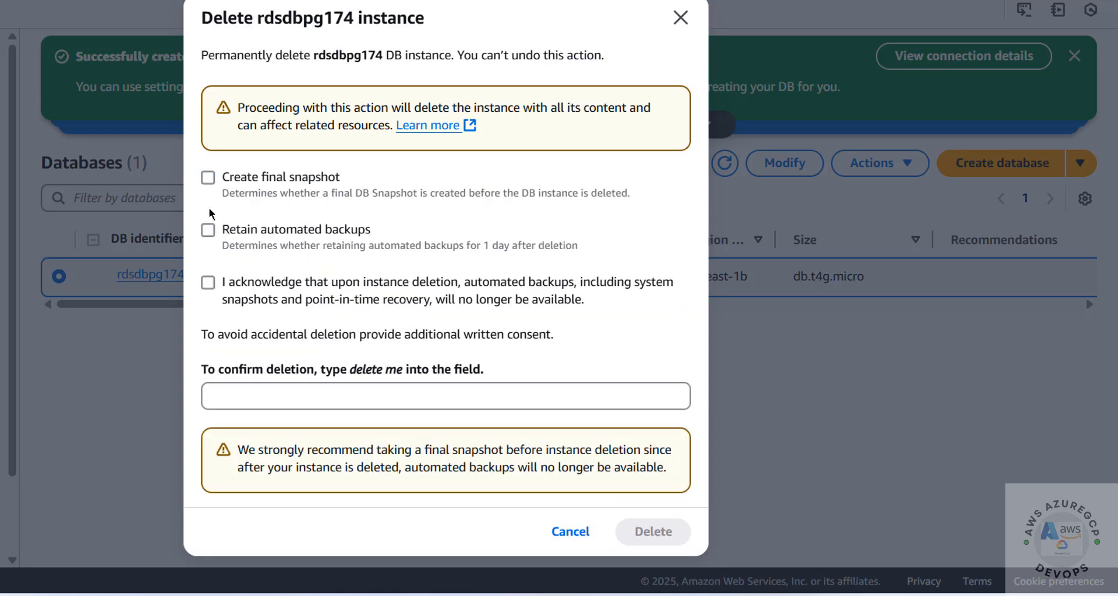
click(259, 397)
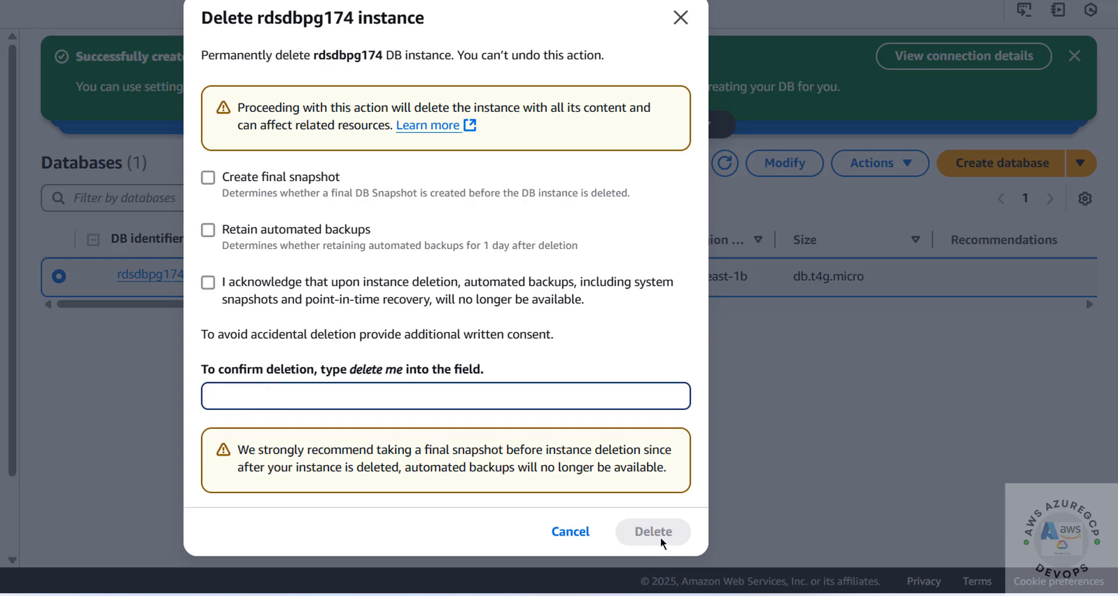